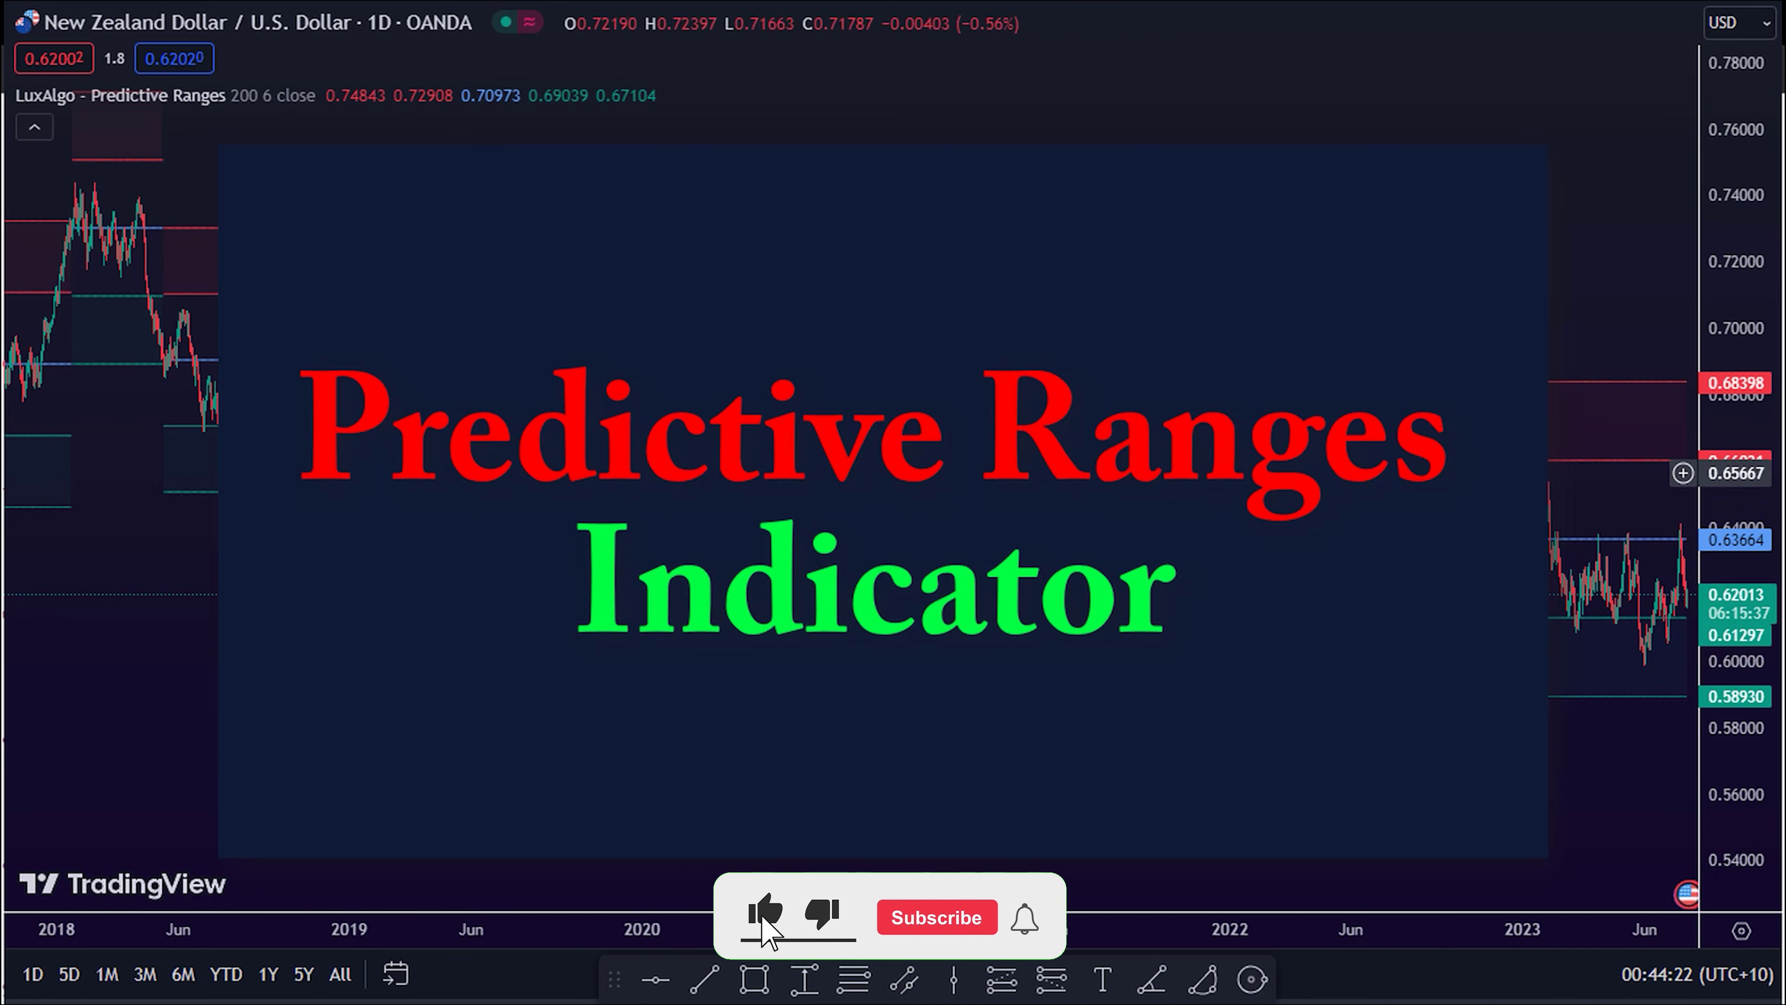
Examine the Predictive Ranges zones against price on the NZD/USD daily chart, focusing on early 2022 through July 2023.
scroll(1135, 486, up, 1)
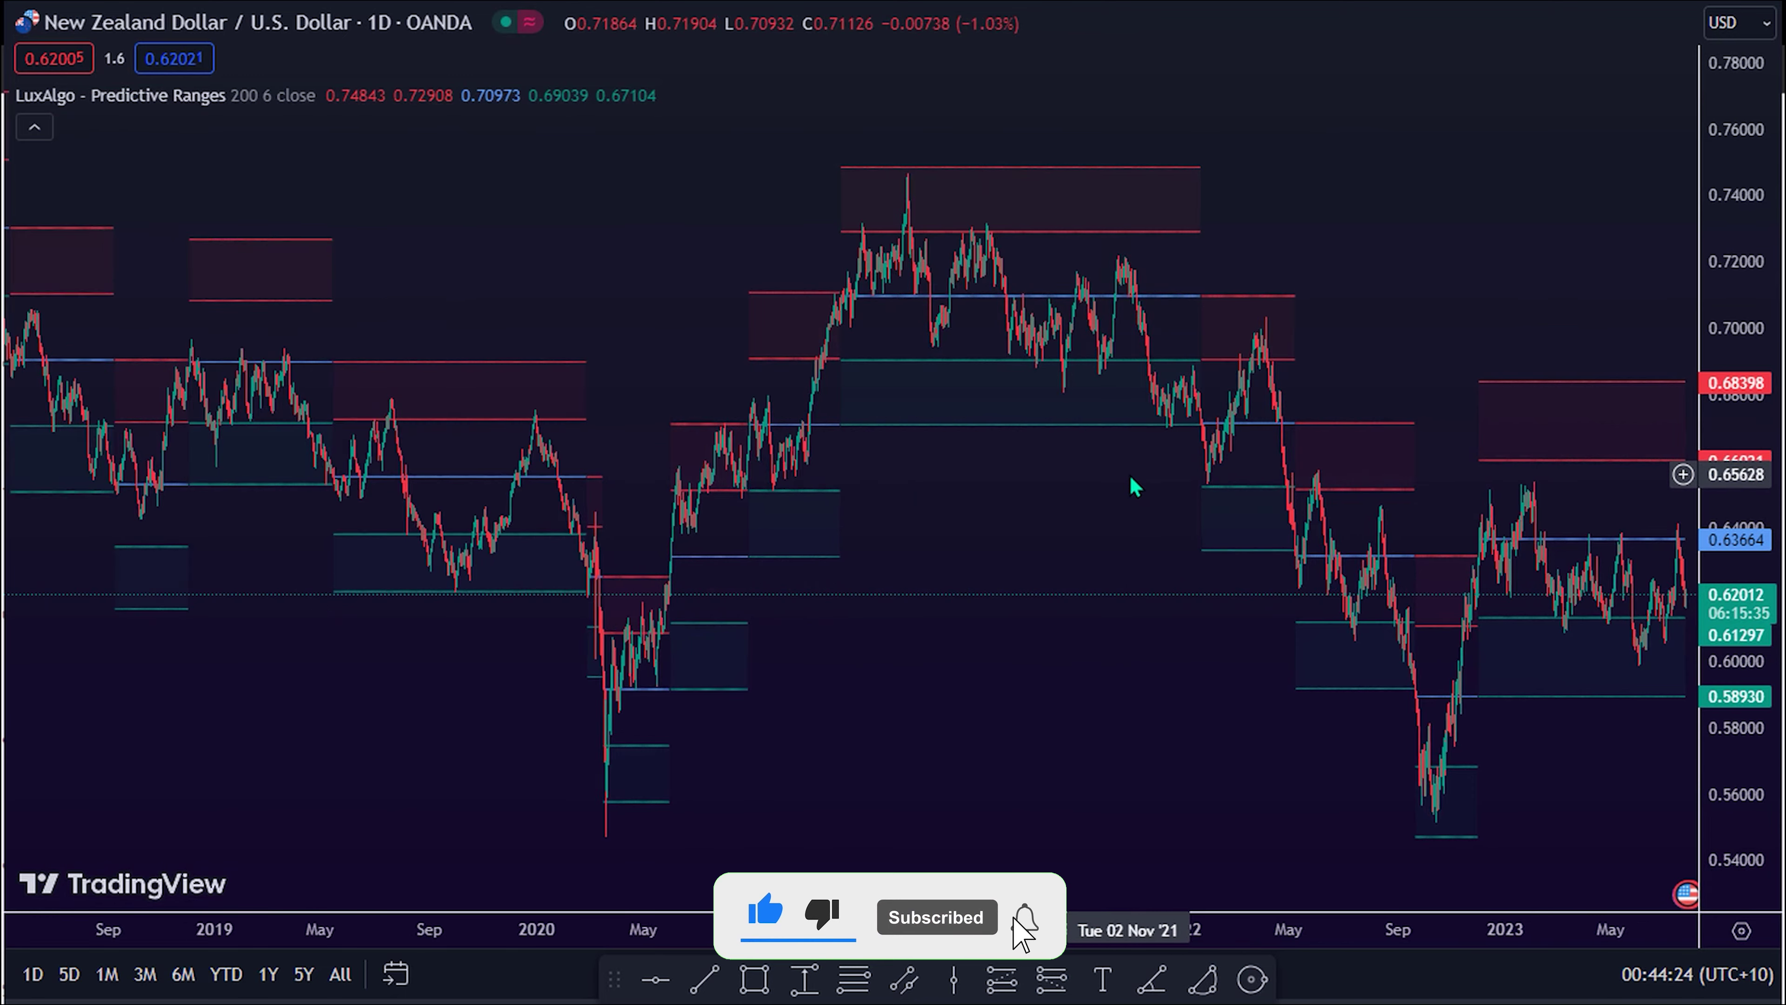
scroll(1136, 486, up, 5)
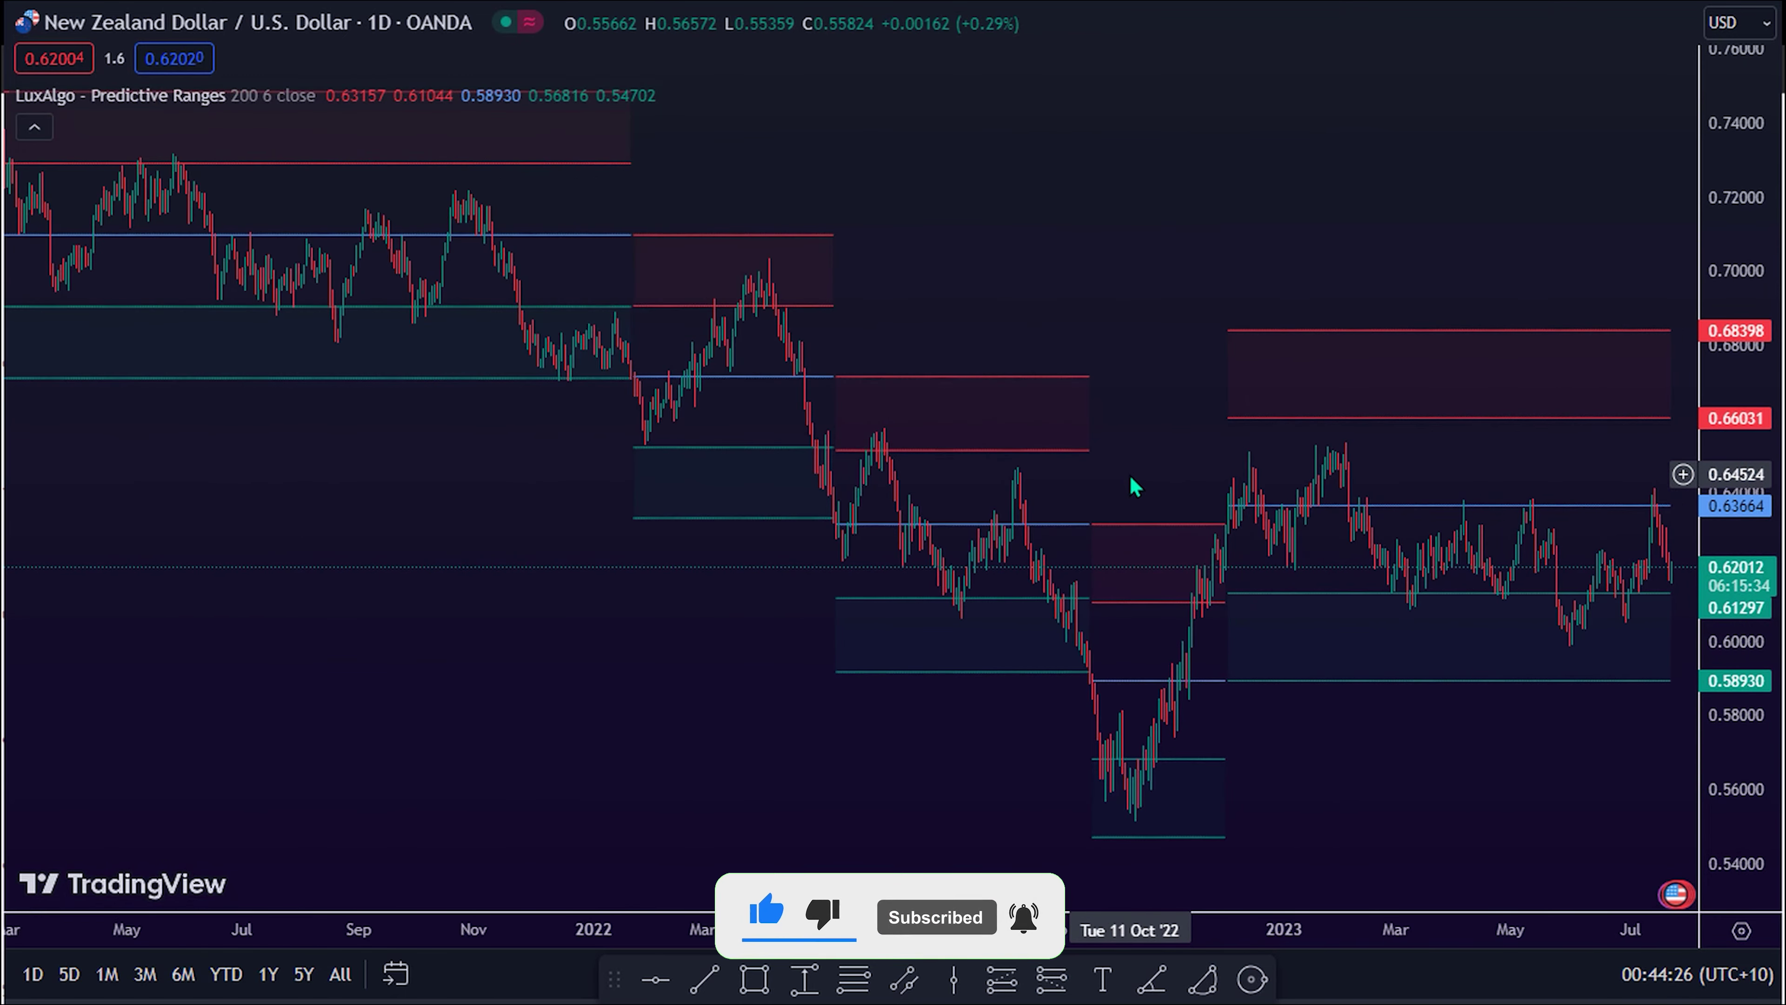
scroll(1136, 485, up, 3)
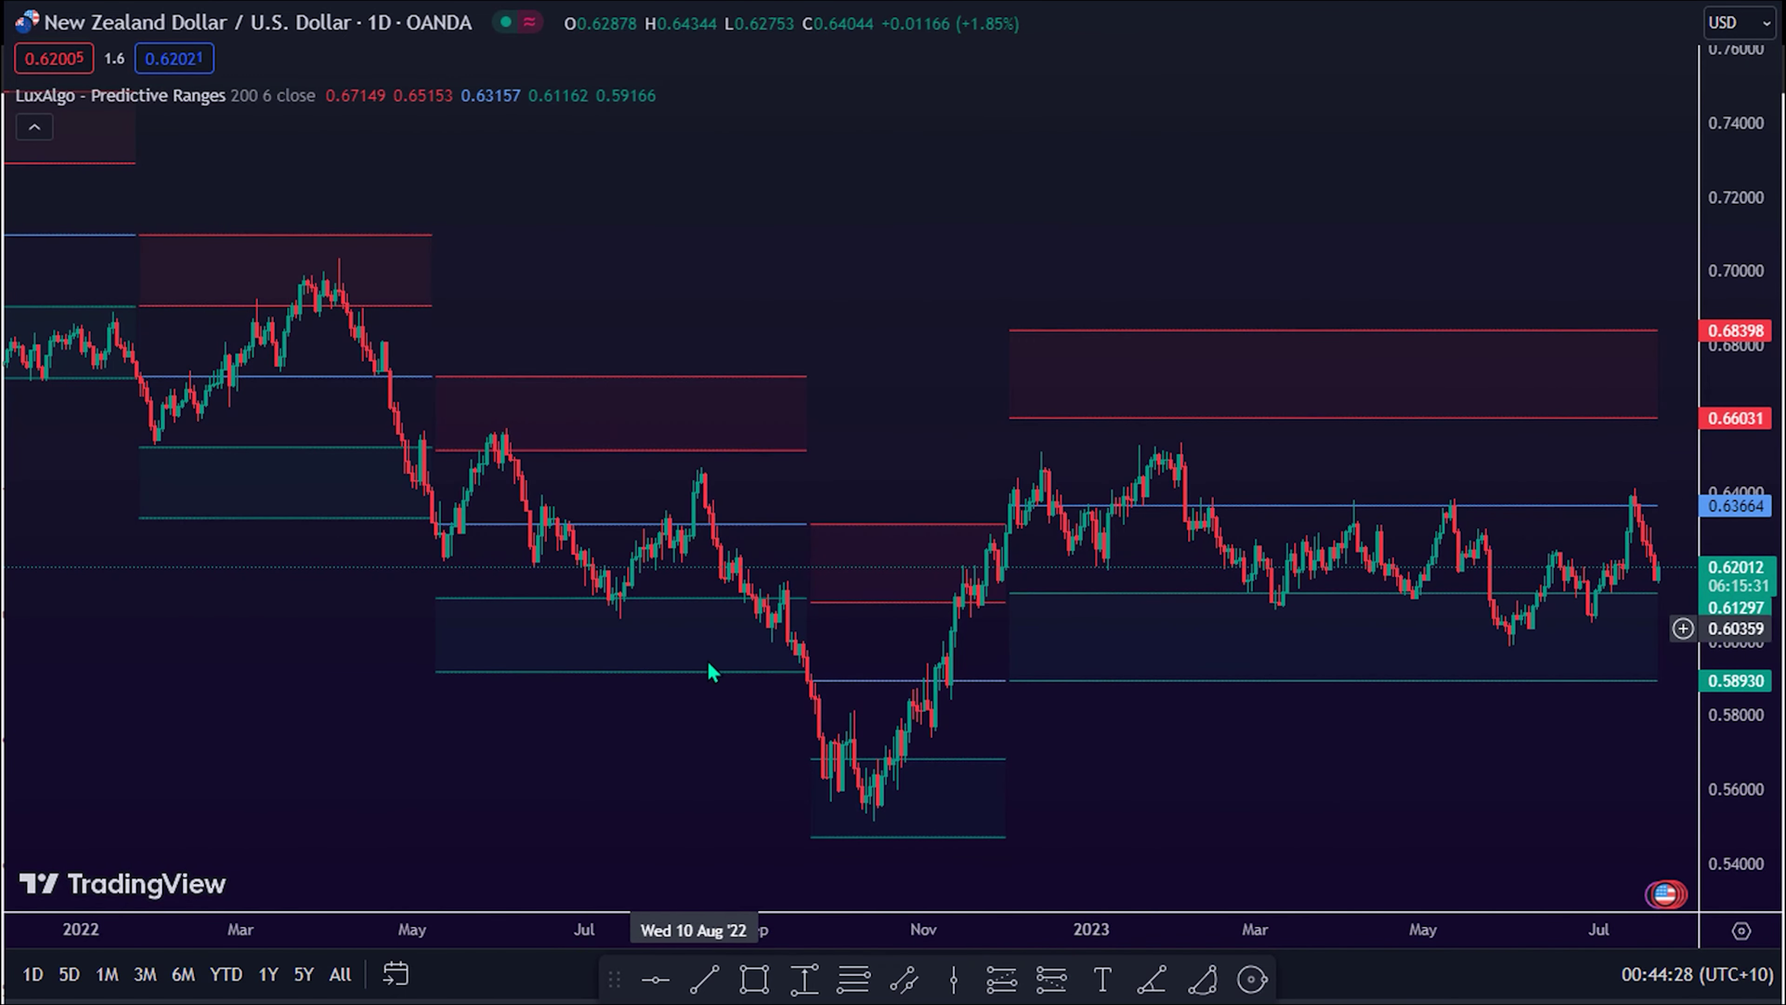
scroll(837, 678, up, 2)
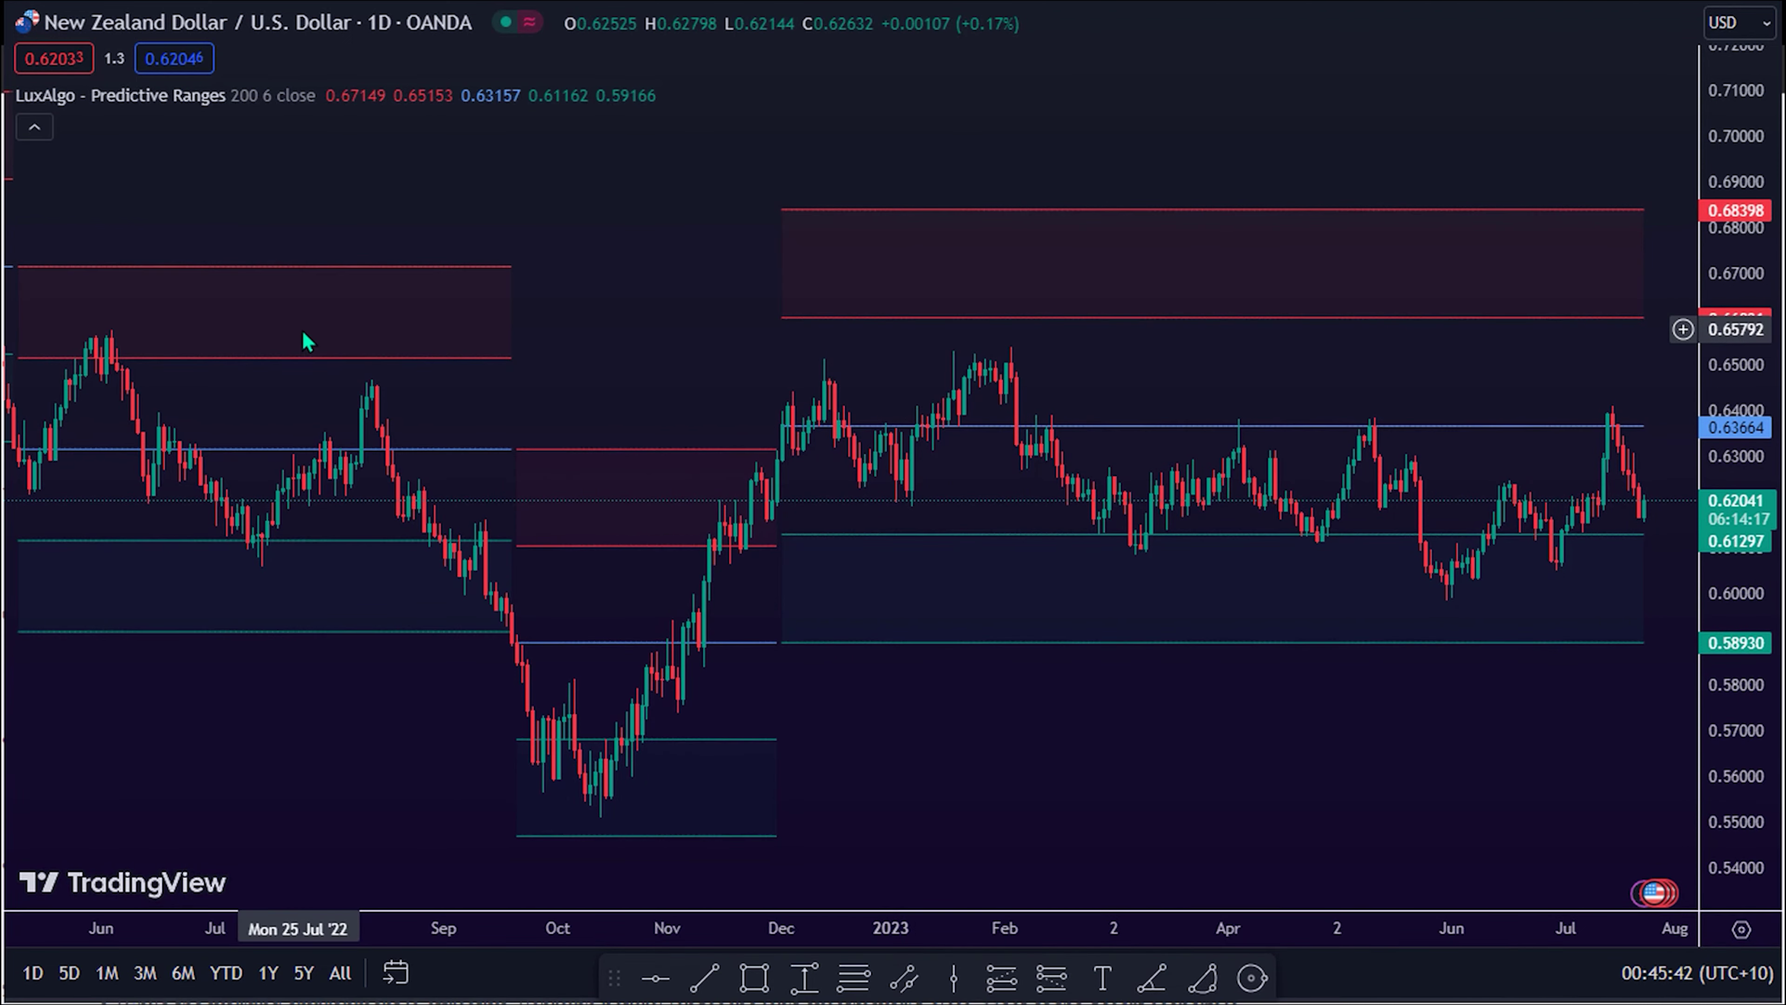
scroll(284, 352, up, 1)
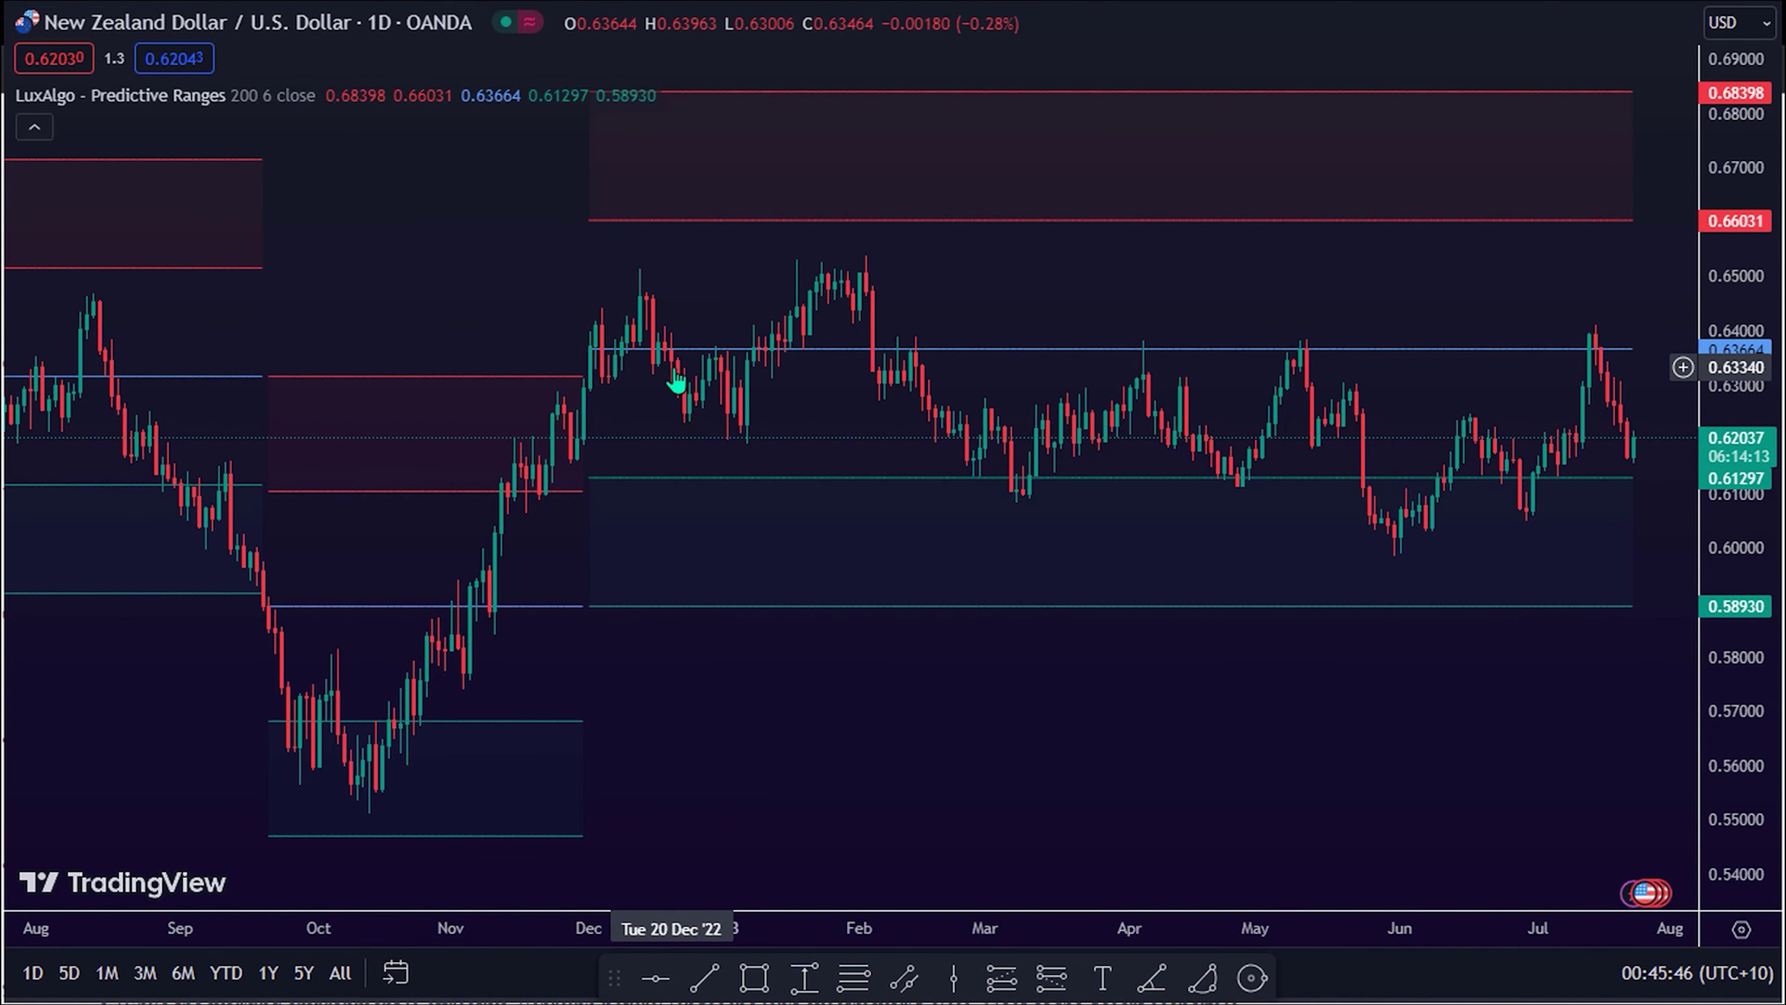
scroll(753, 371, up, 1)
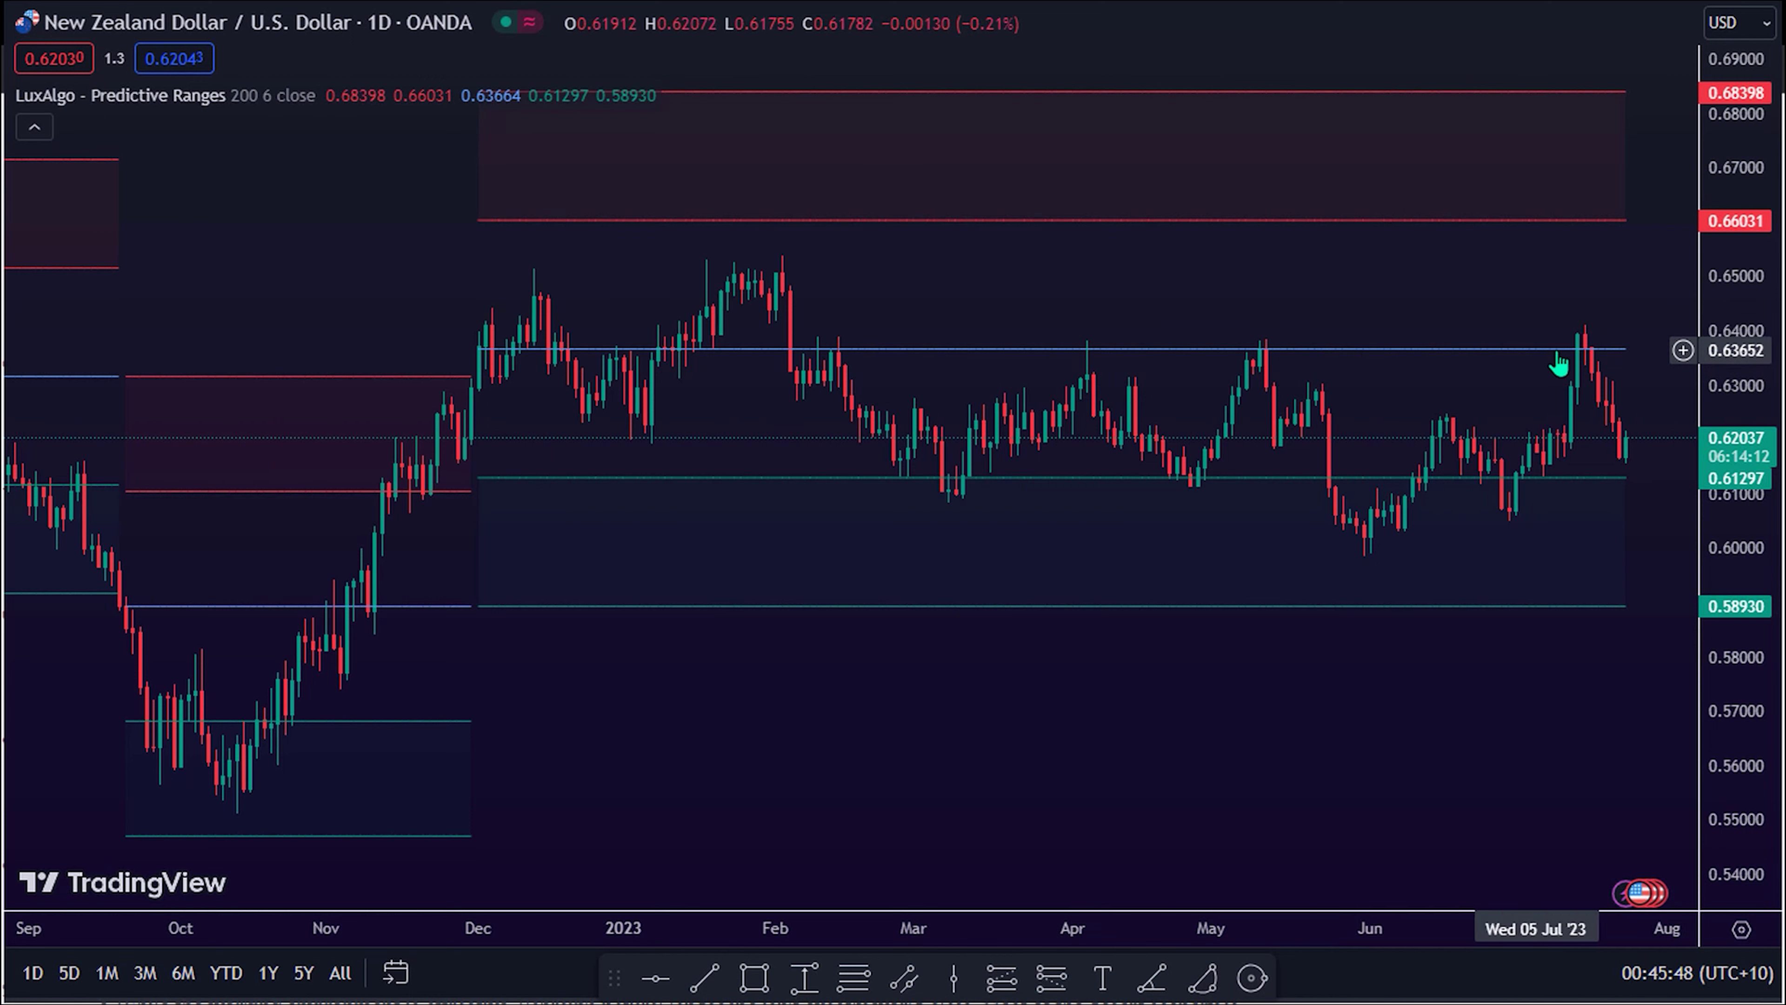
scroll(1546, 361, down, 1)
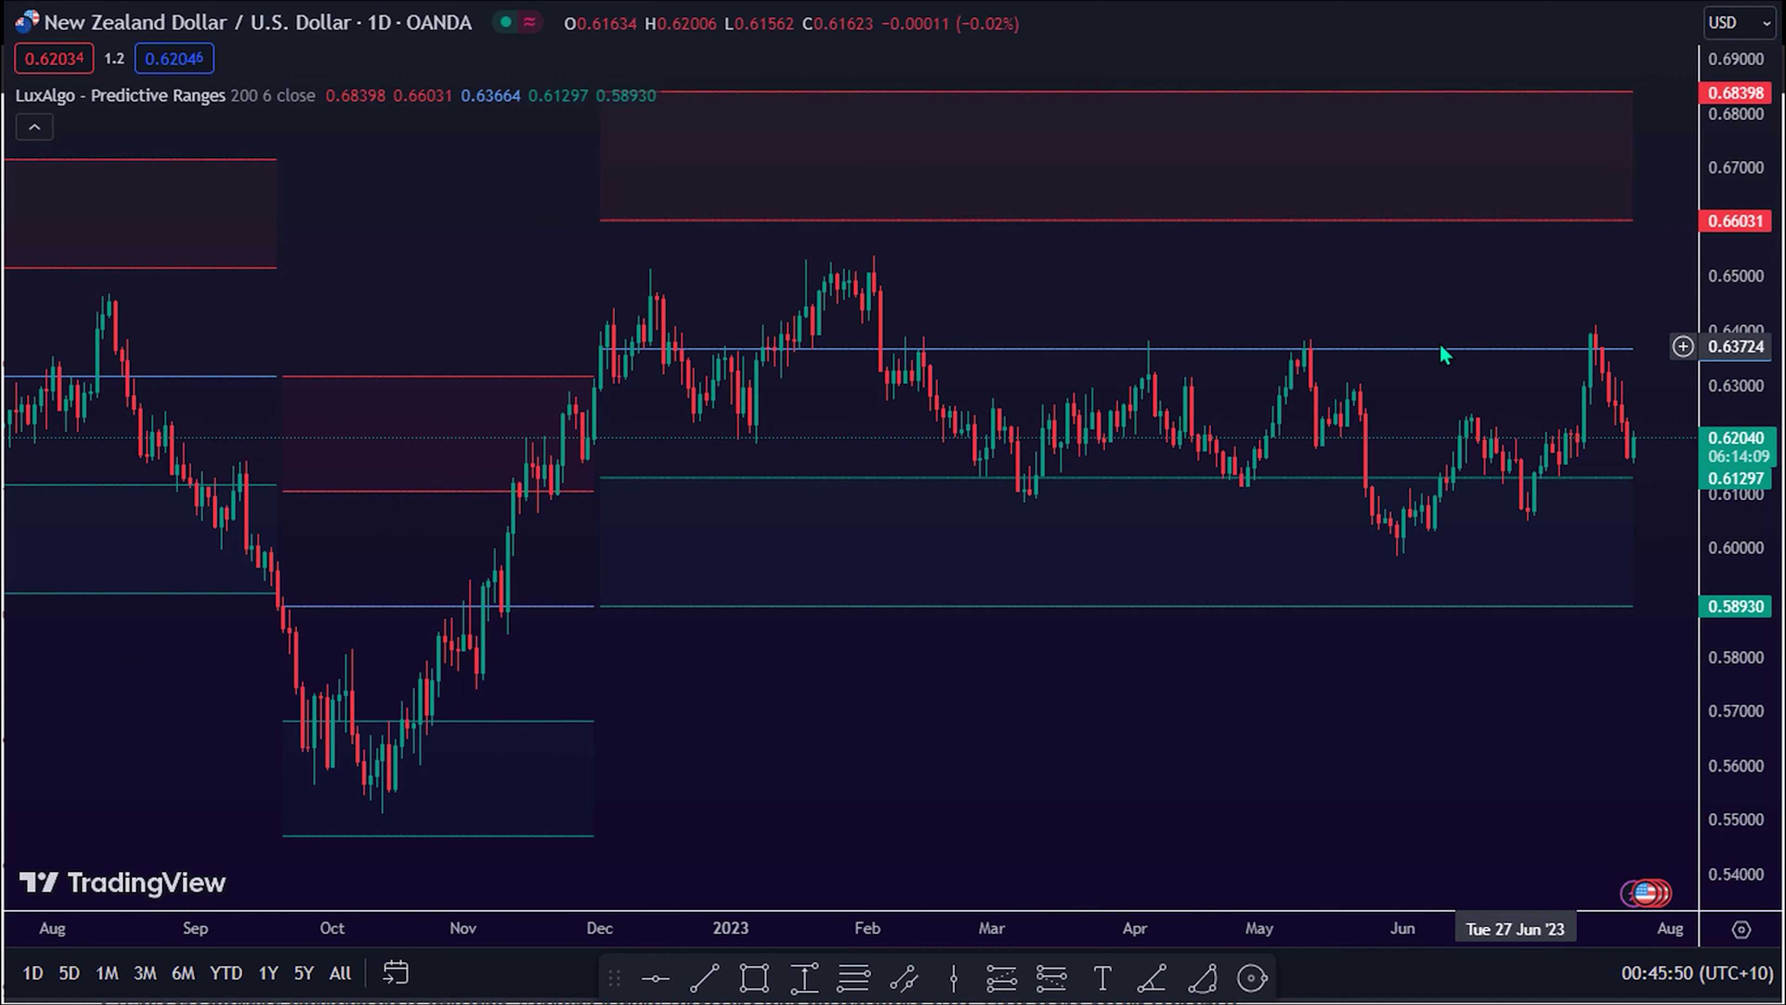
drag(836, 414, 1387, 407)
scroll(1300, 442, up, 4)
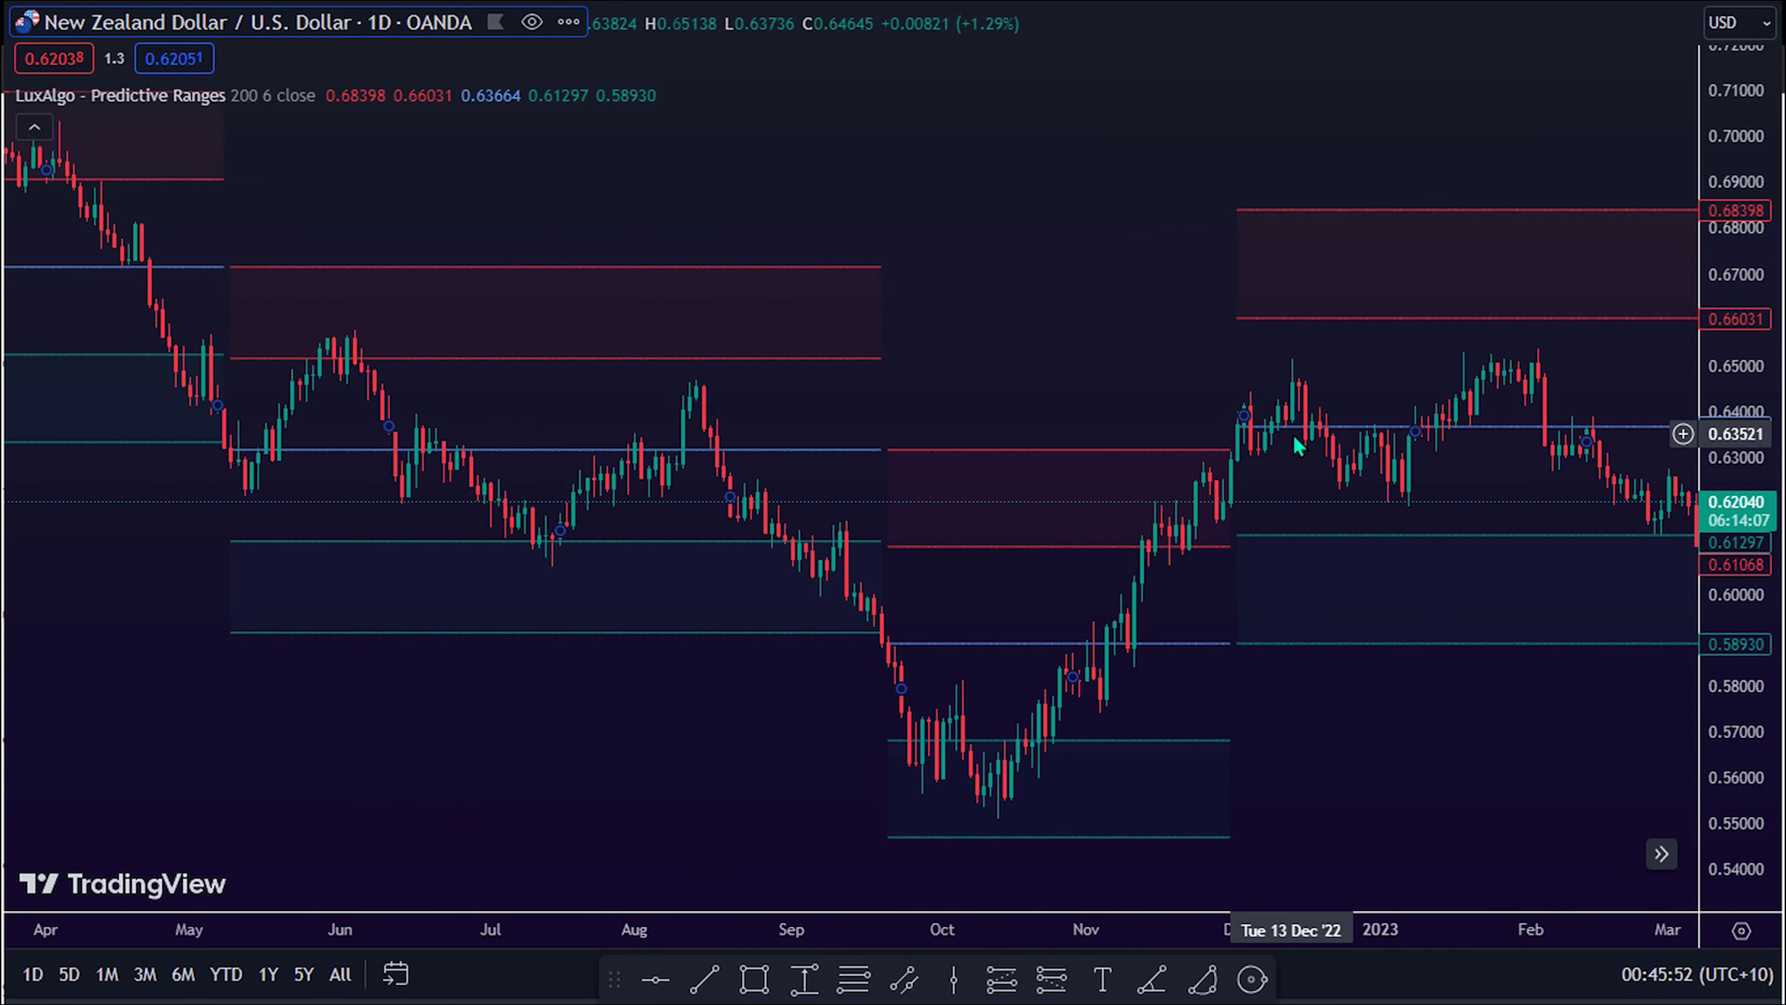
drag(616, 479, 1188, 475)
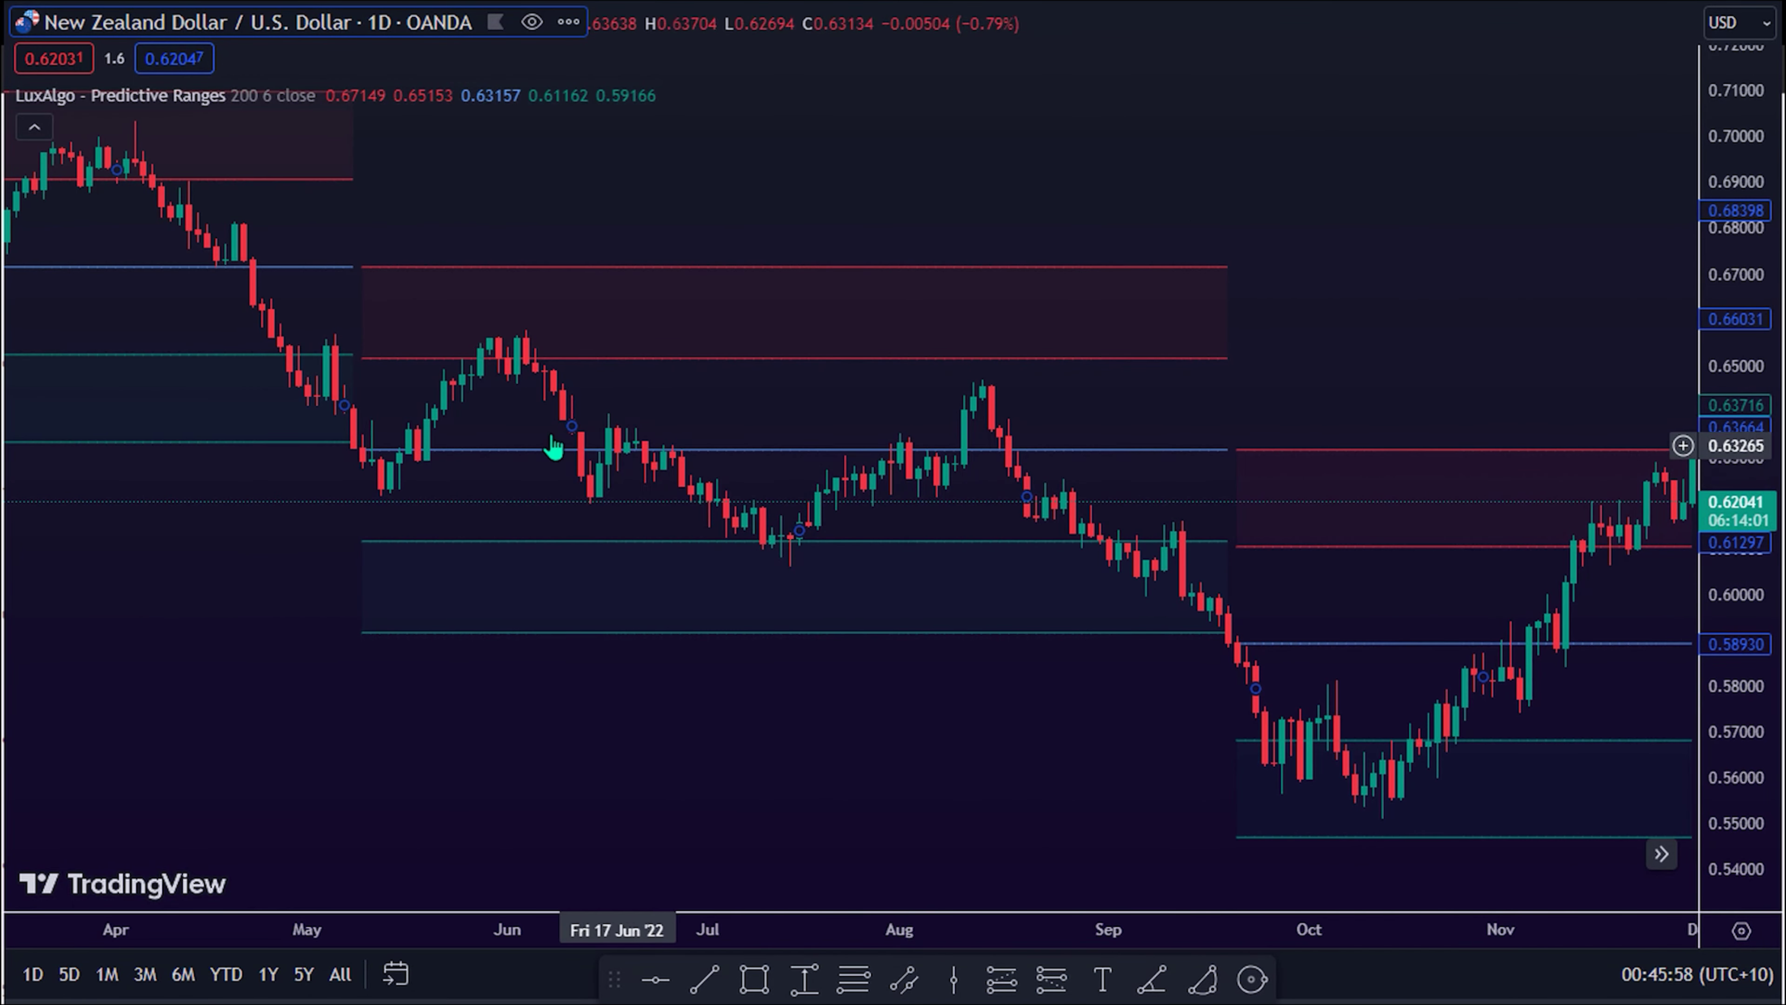
drag(528, 433, 1102, 439)
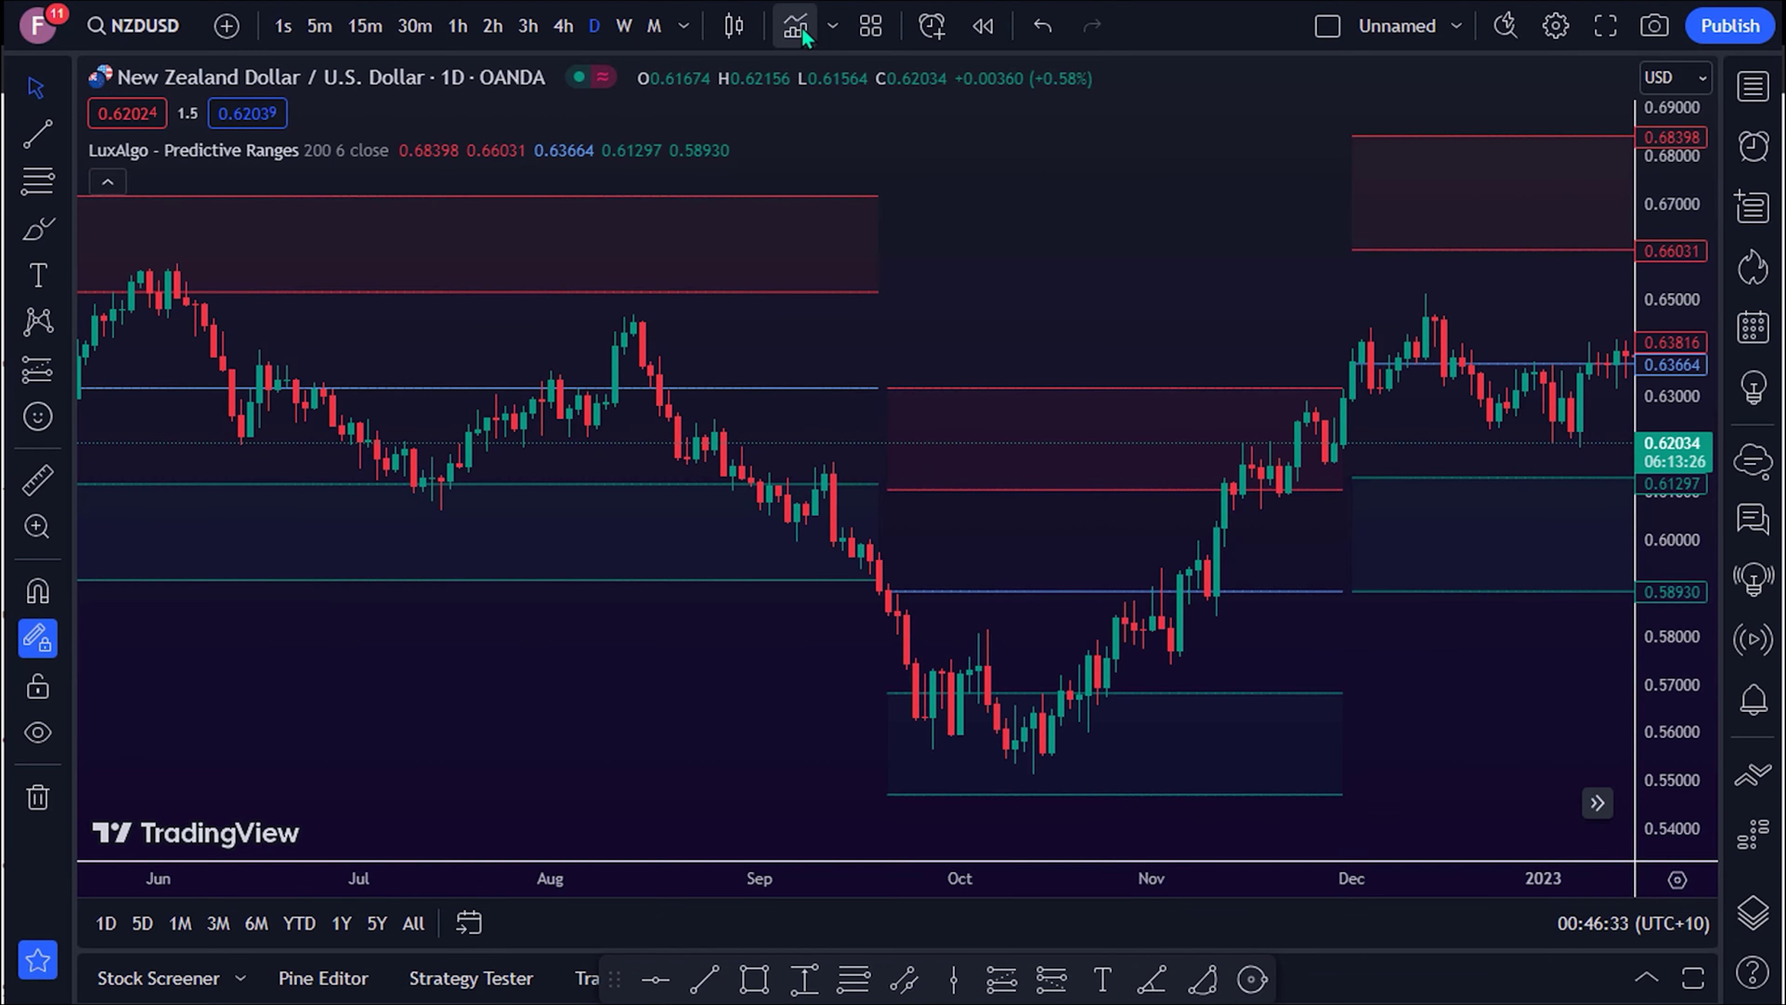
Open the indicators library.
click(795, 26)
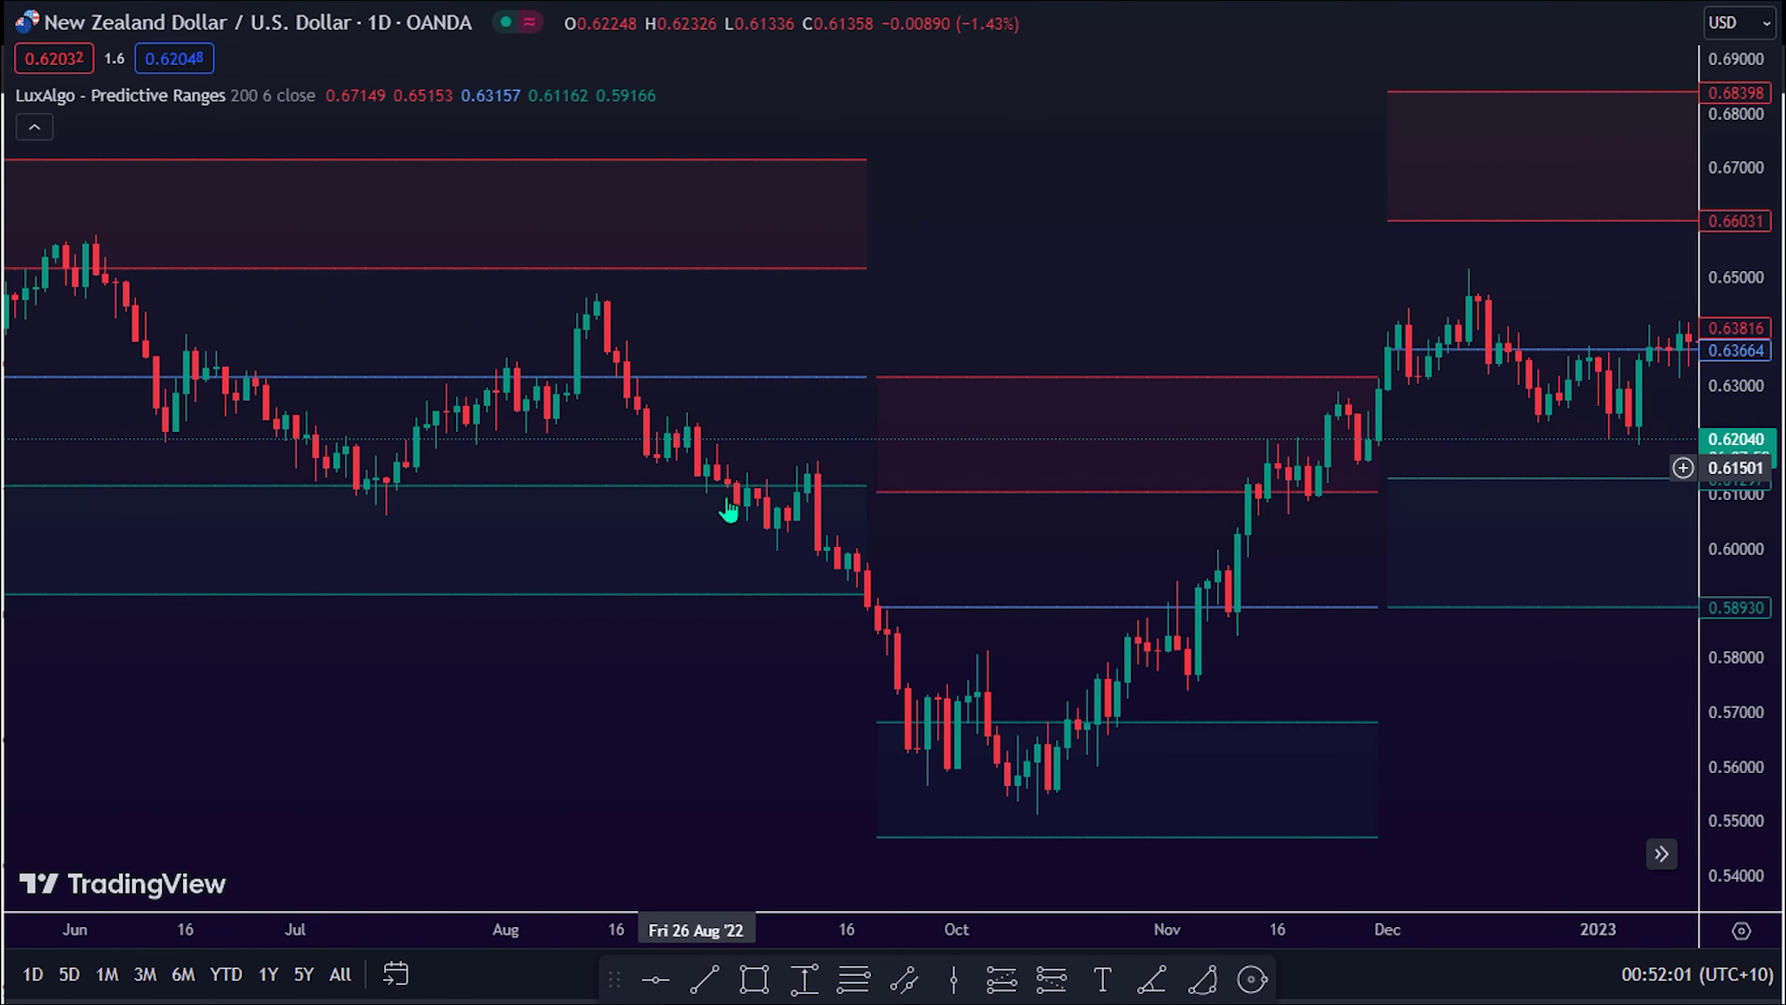
Examine how price moves through the Predictive Ranges zones from early 2023 back to late 2021.
drag(1068, 581, 669, 582)
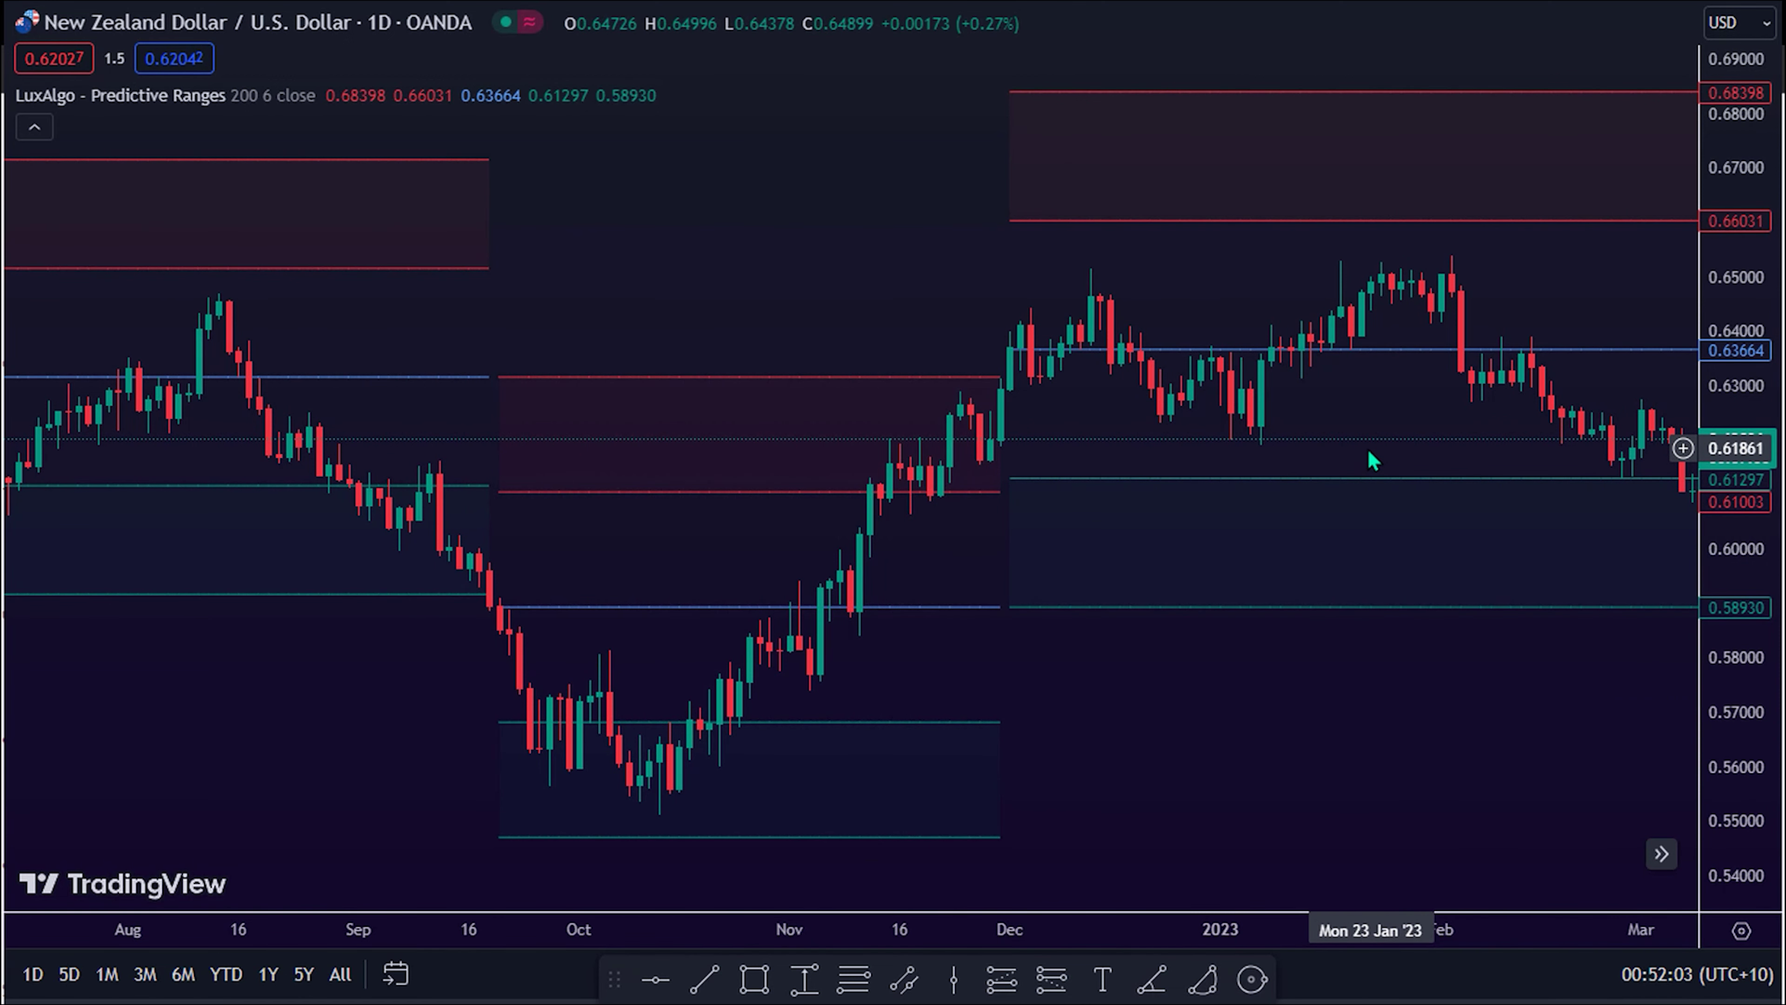
scroll(1374, 461, down, 3)
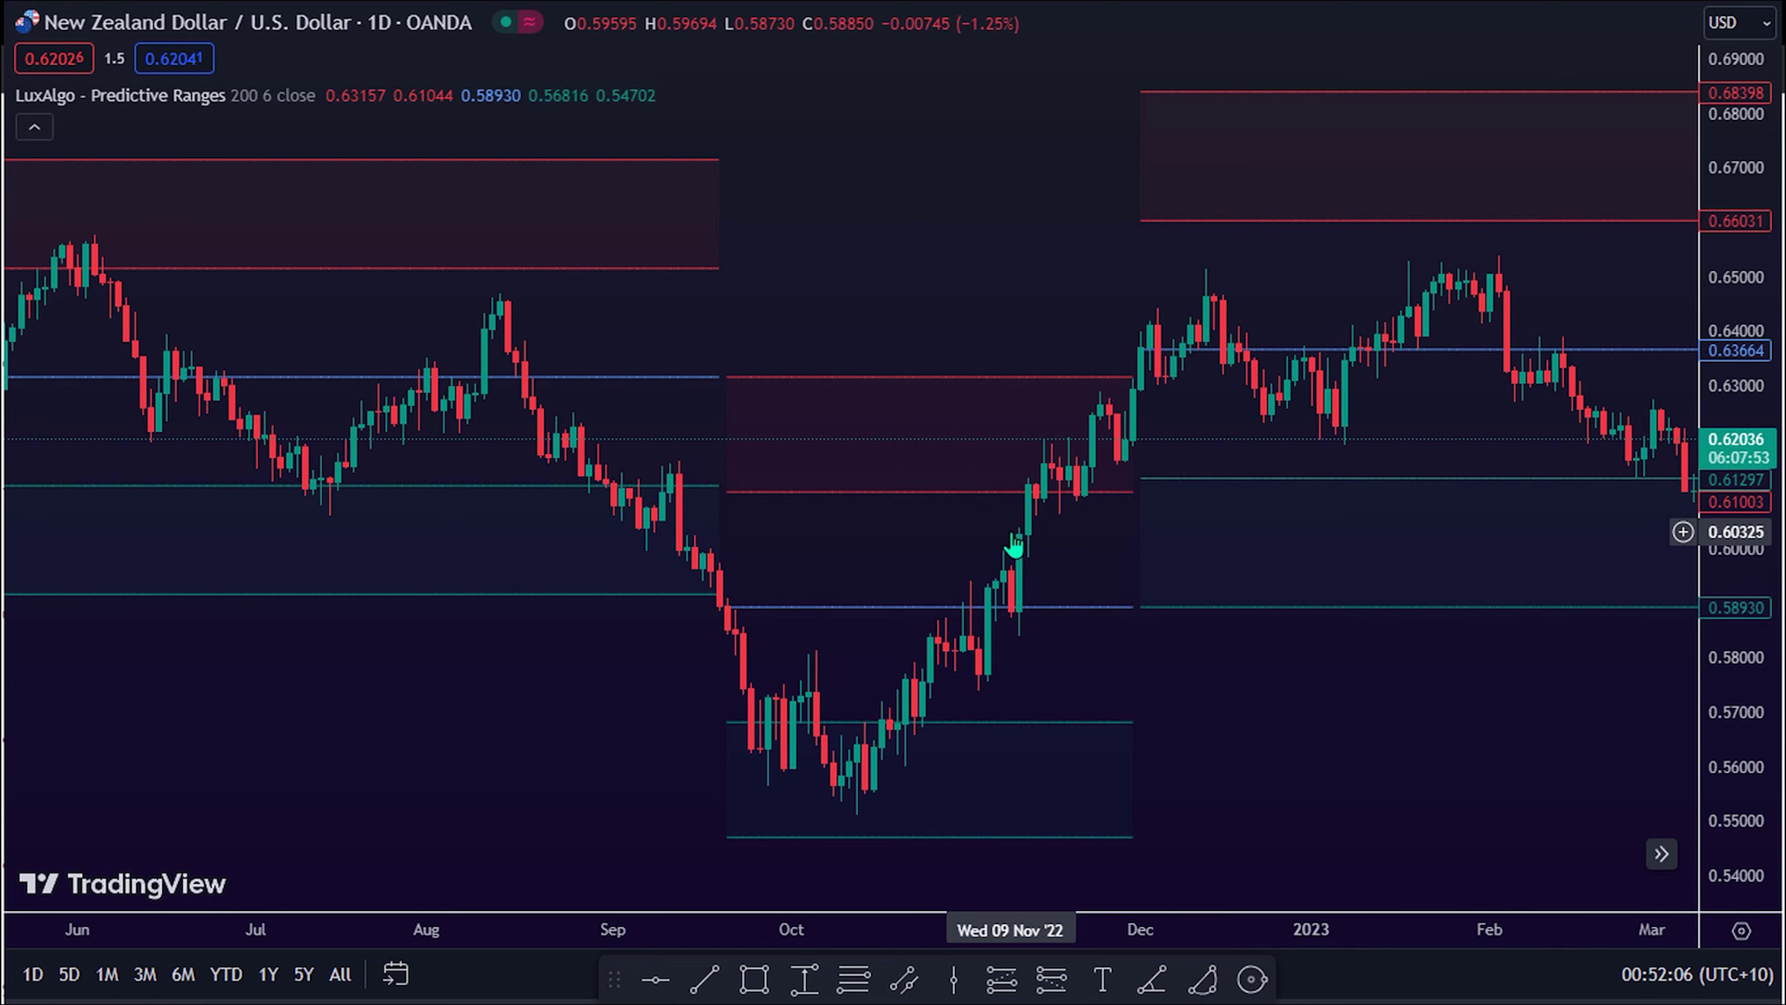
scroll(1016, 542, up, 2)
drag(850, 550, 1352, 530)
drag(657, 583, 1196, 563)
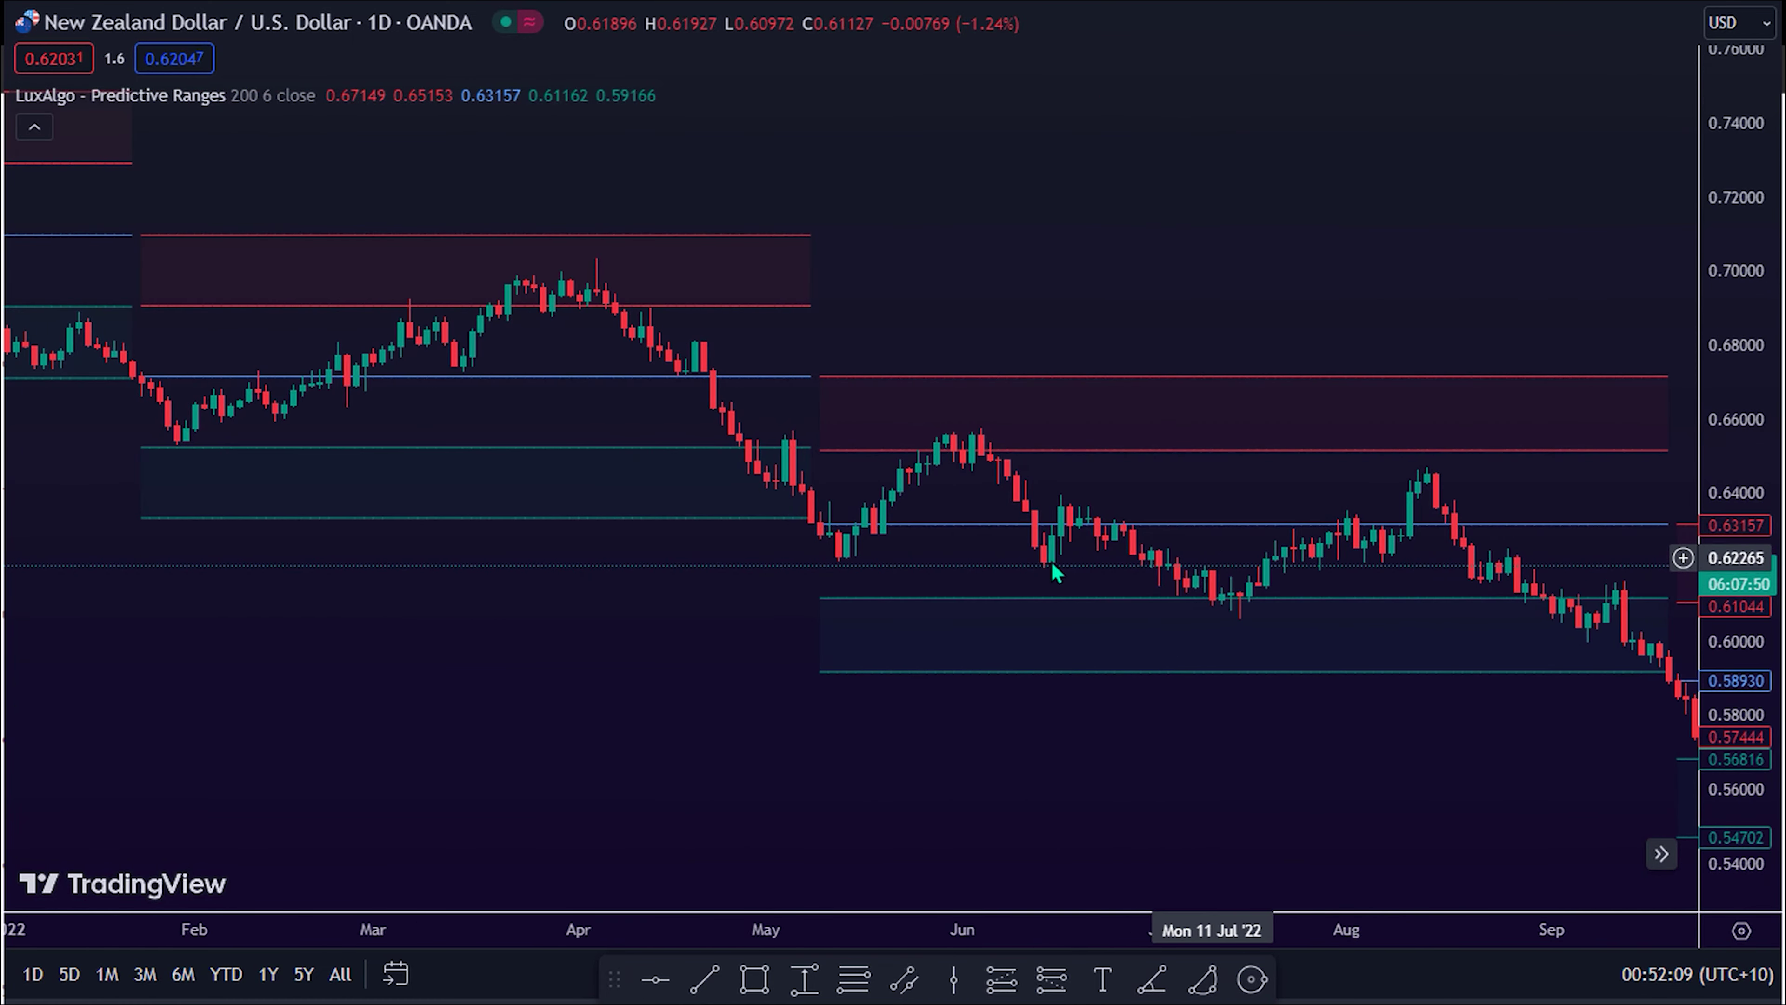
drag(499, 560, 1140, 526)
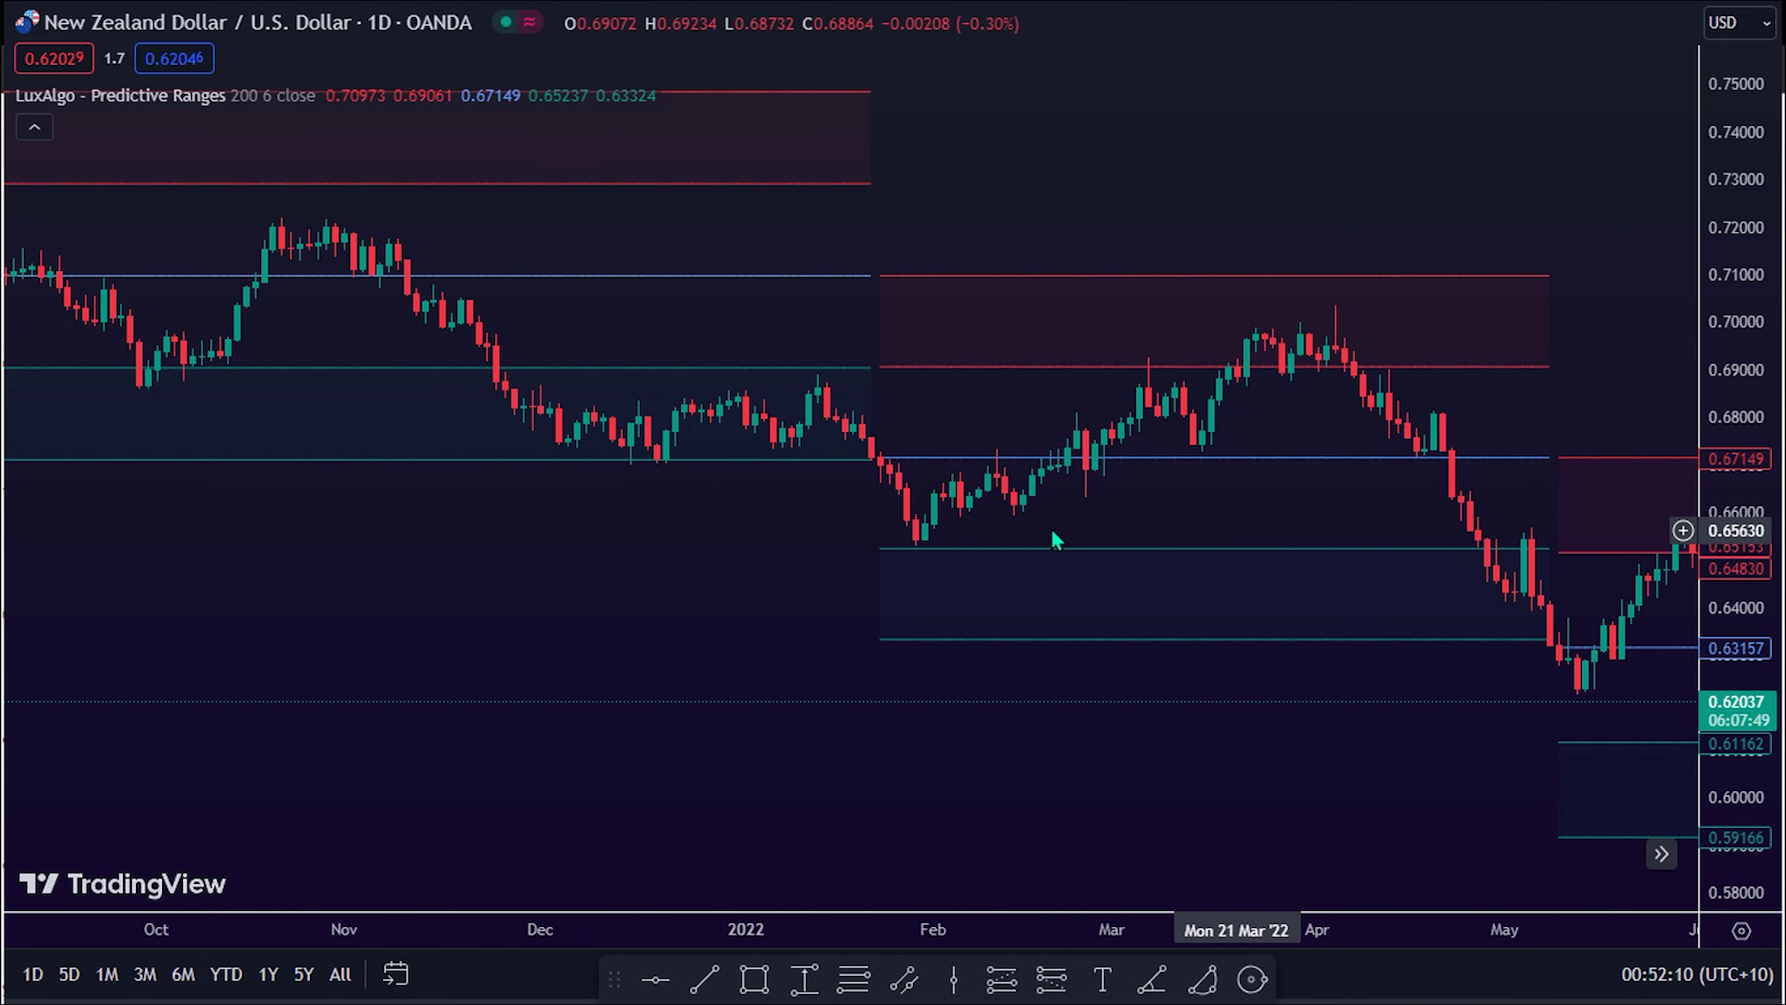
Open the Predictive Ranges indicator's settings and review the available timeframe and source options.
right_click(738, 462)
click(773, 974)
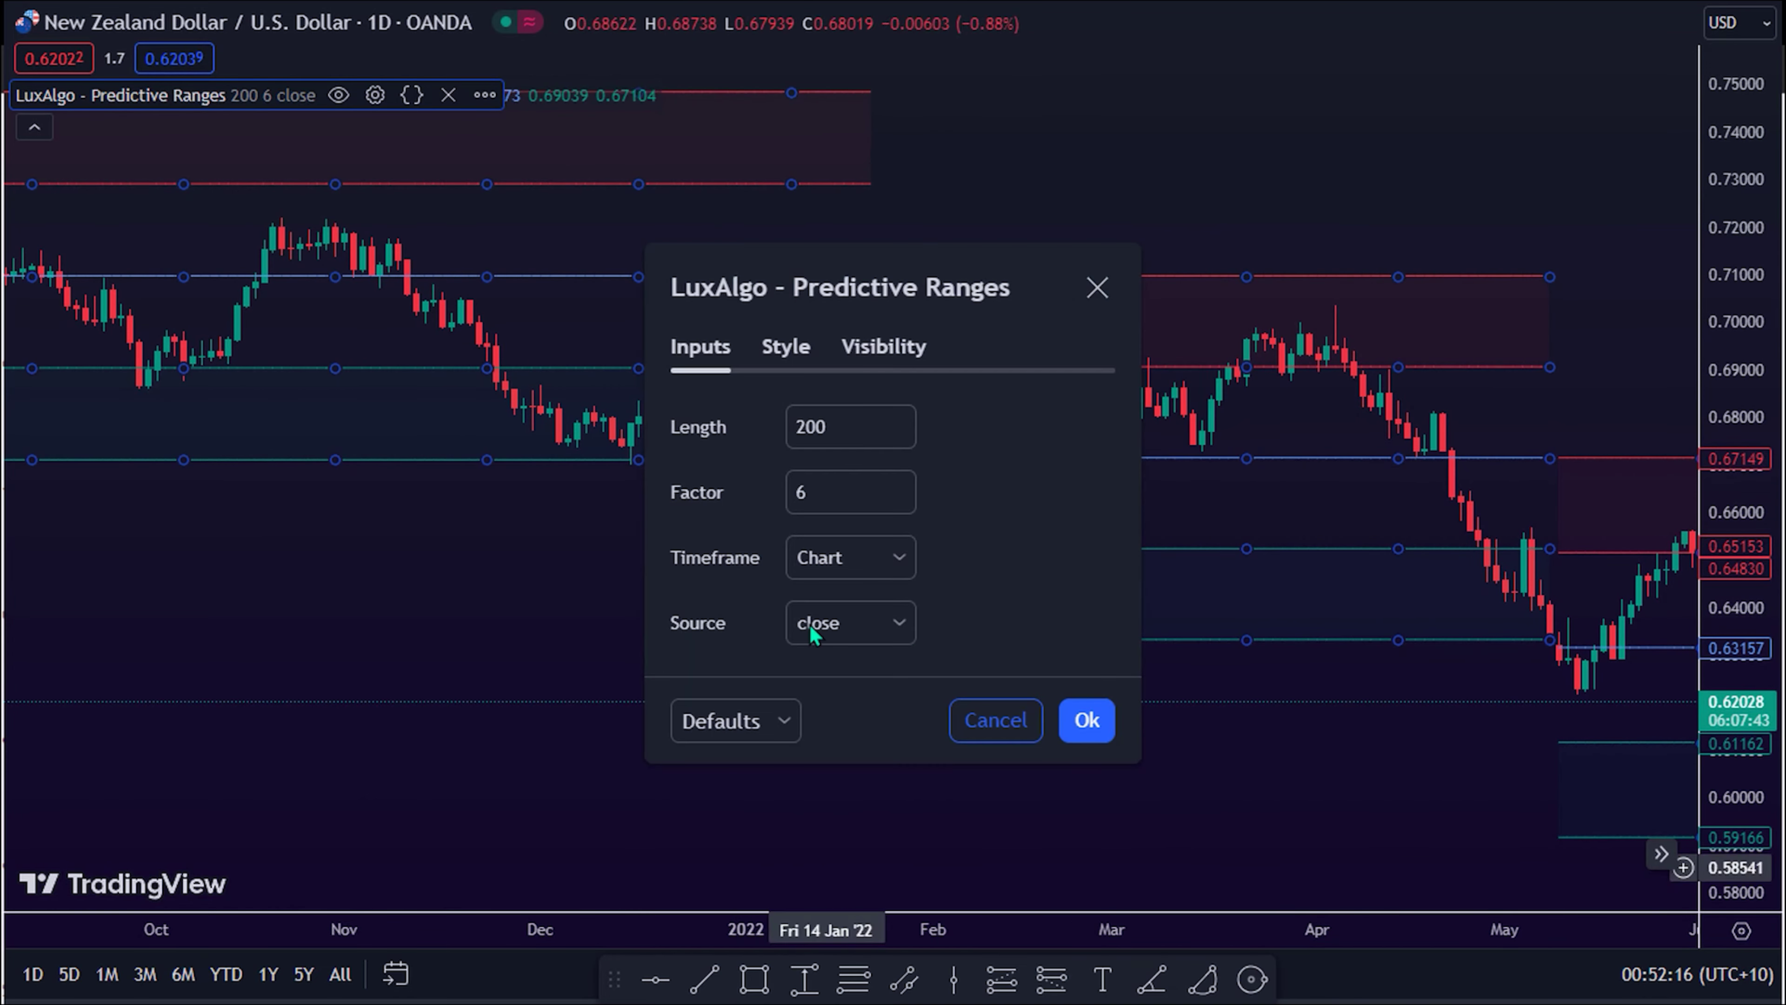
drag(722, 301, 1127, 284)
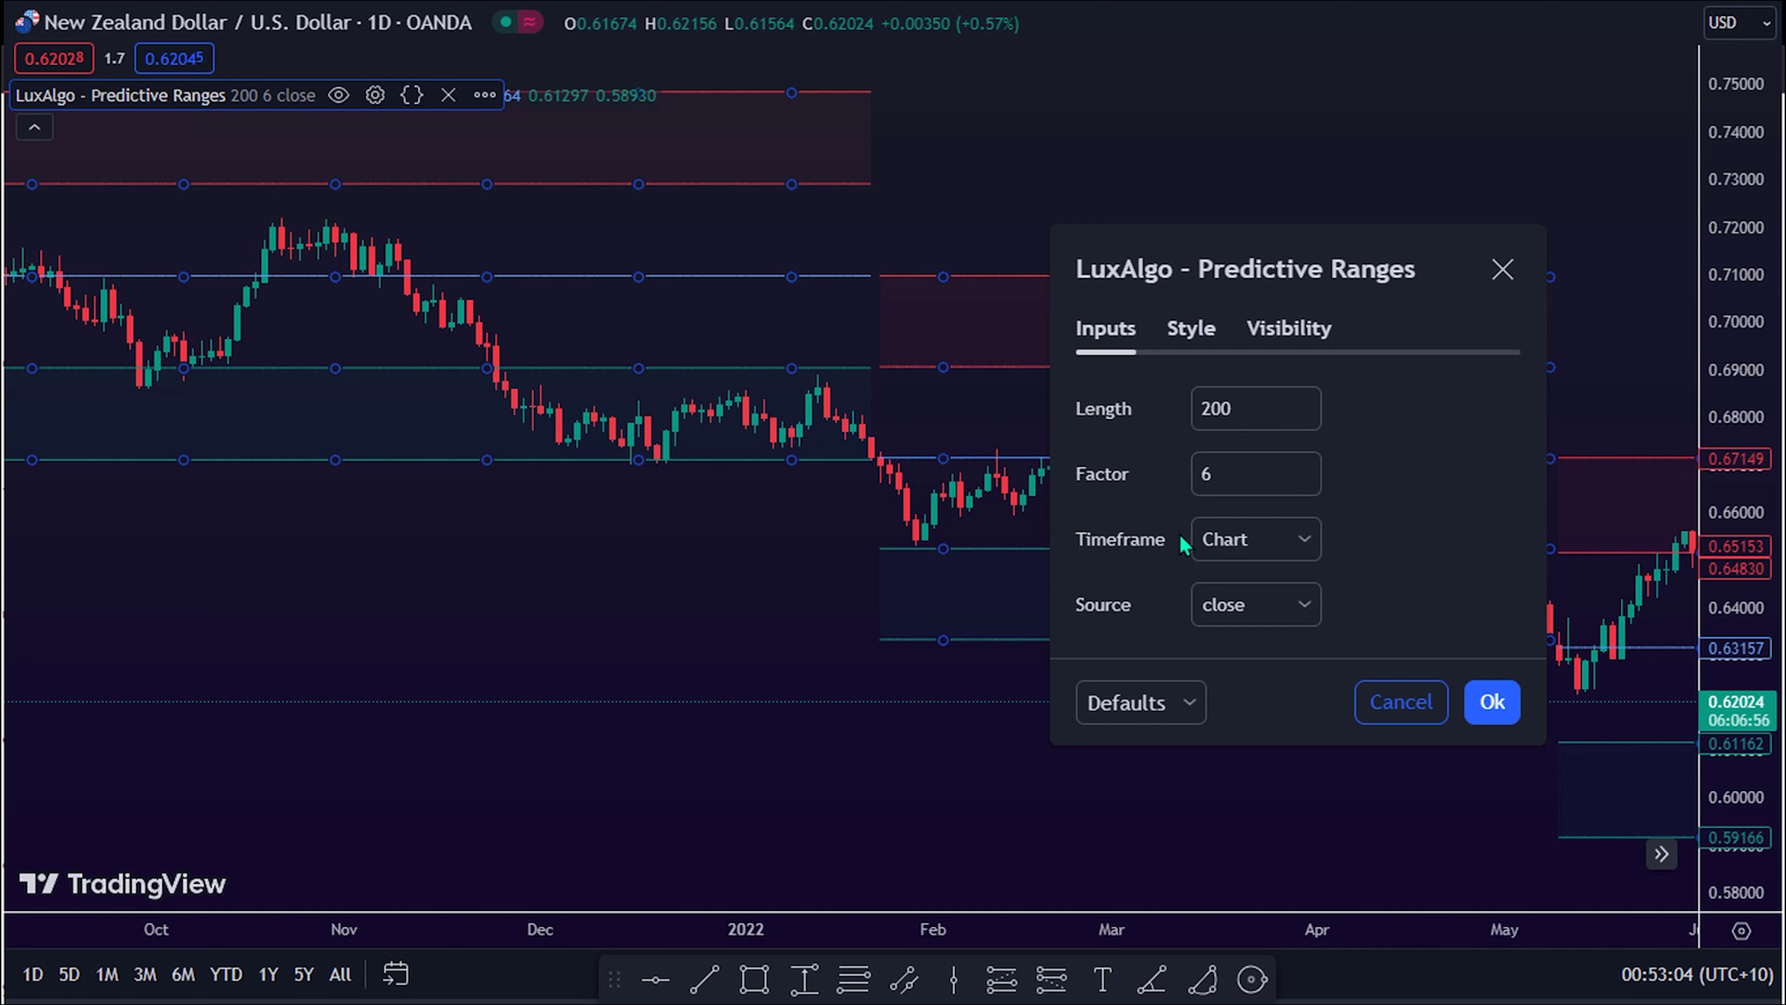
click(1302, 540)
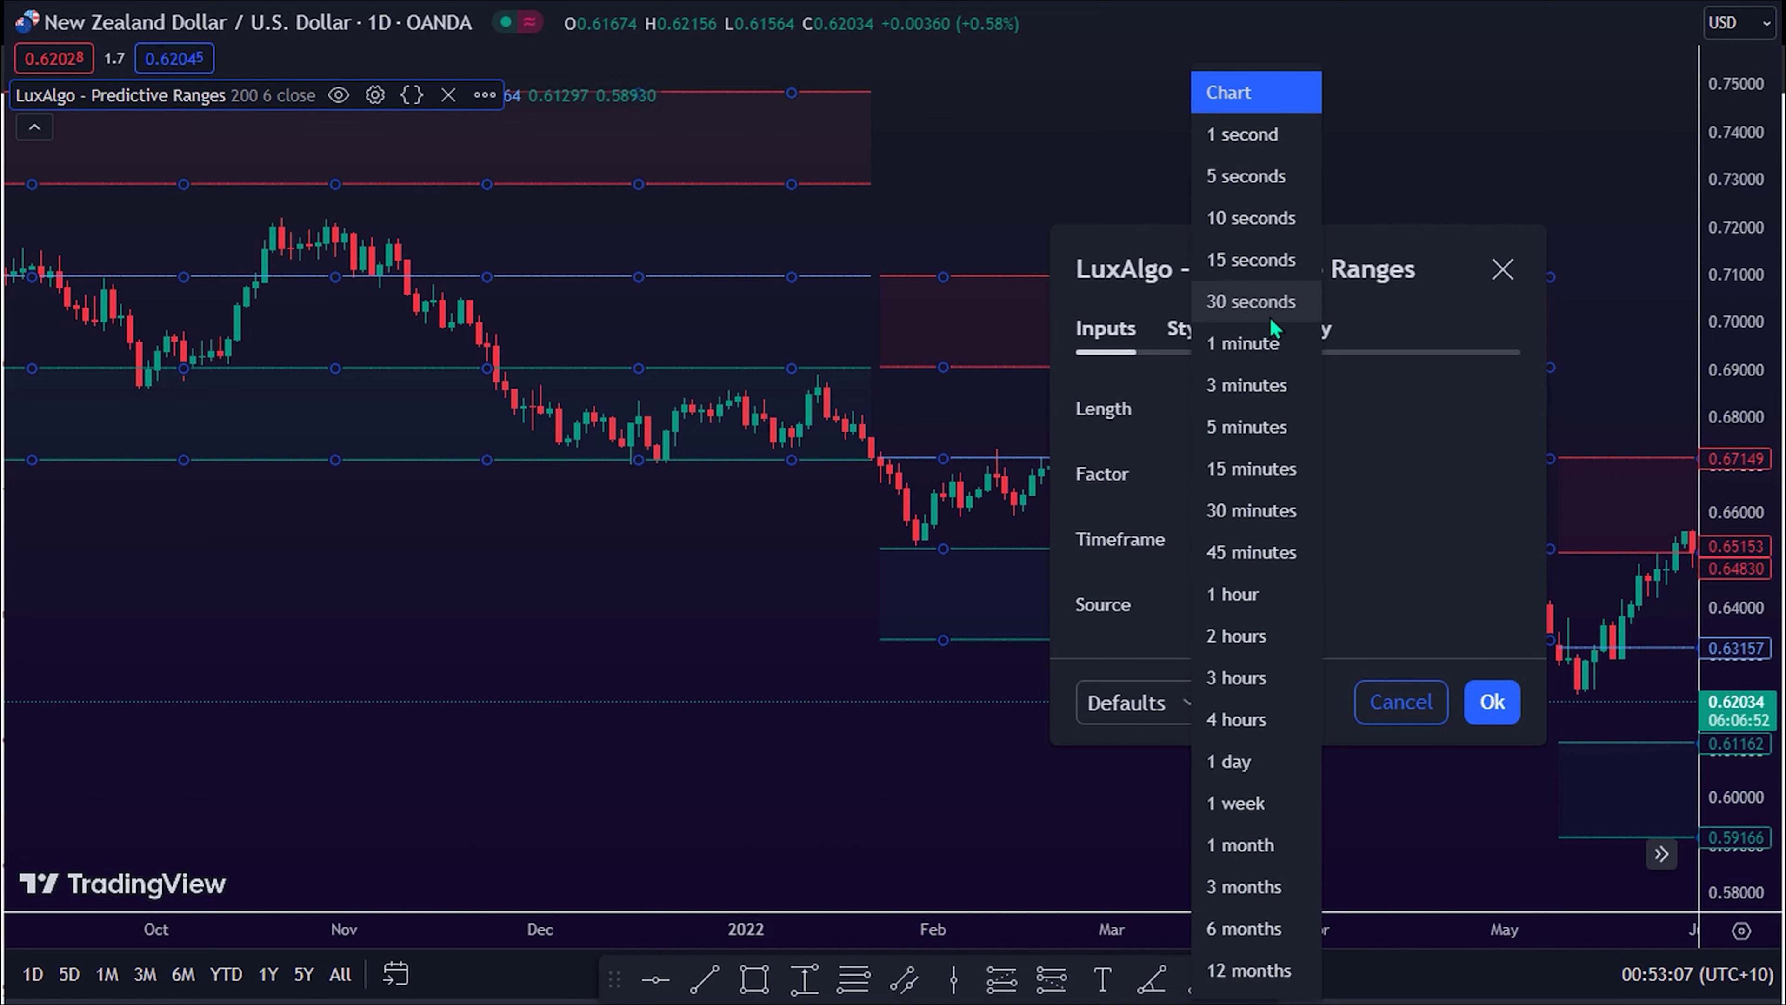
key(Escape)
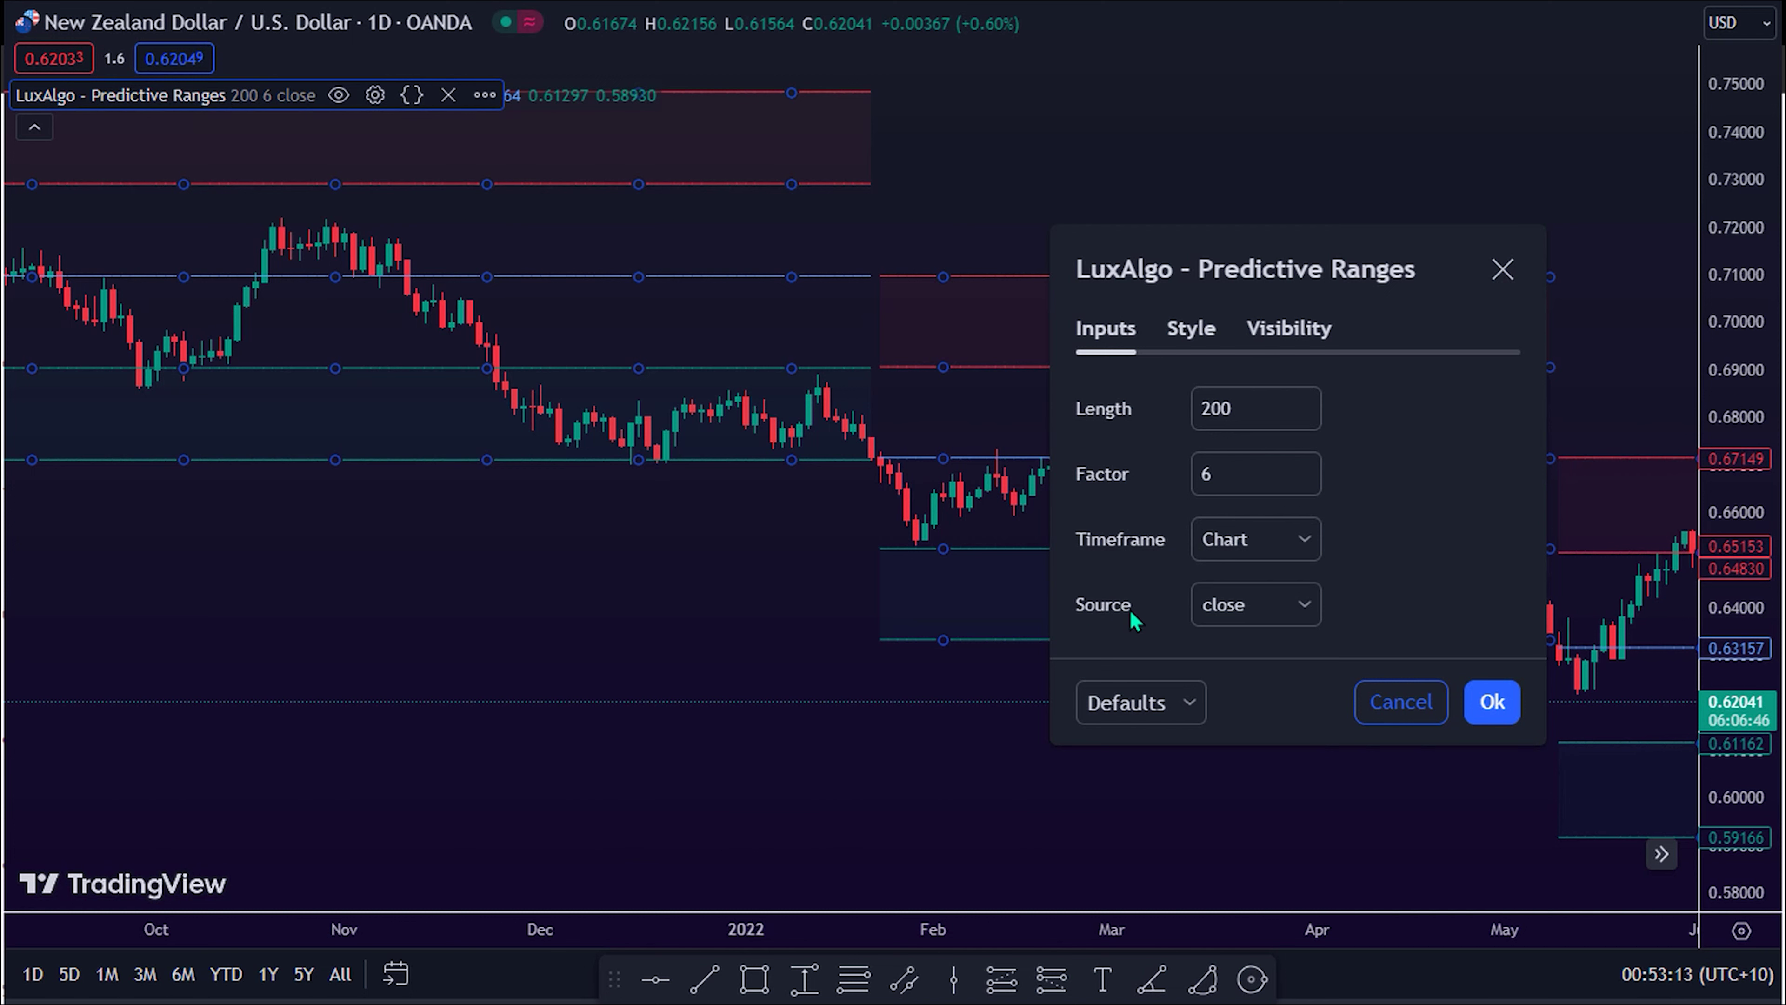
click(1230, 606)
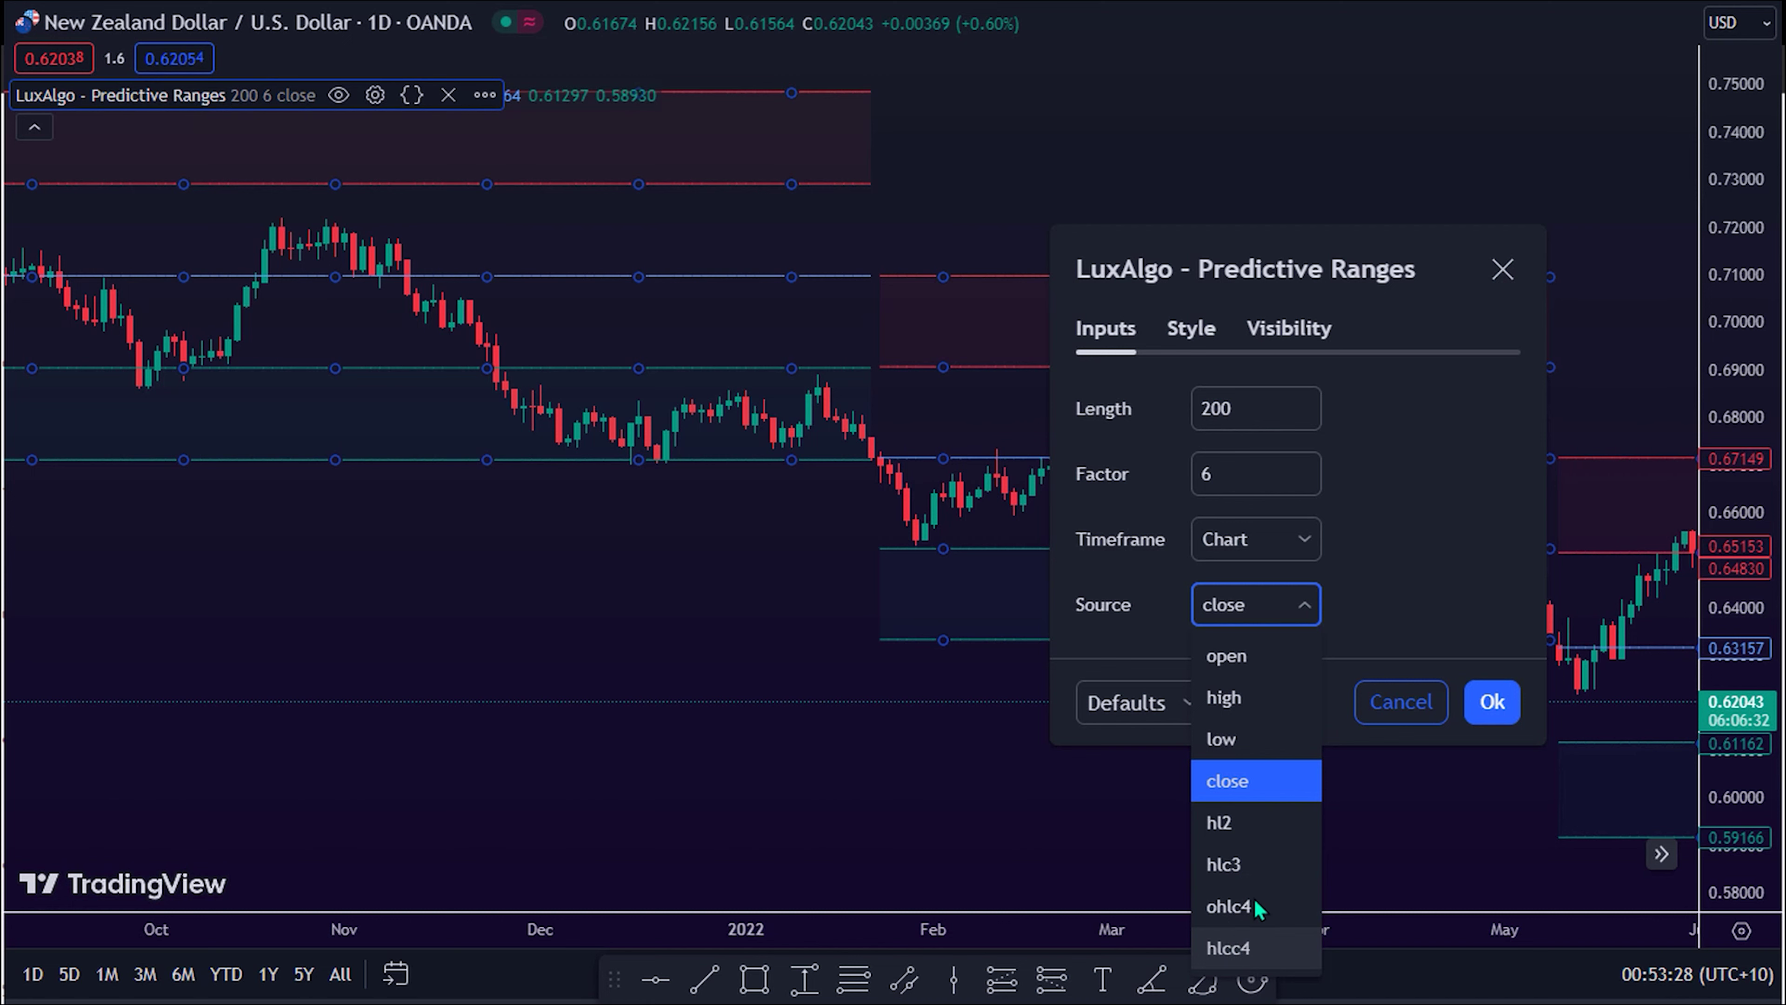
Review the Predictive Ranges style options for levels, plot backgrounds and outputs, and accept the settings without changes.
click(1190, 325)
scroll(1172, 233, down, 2)
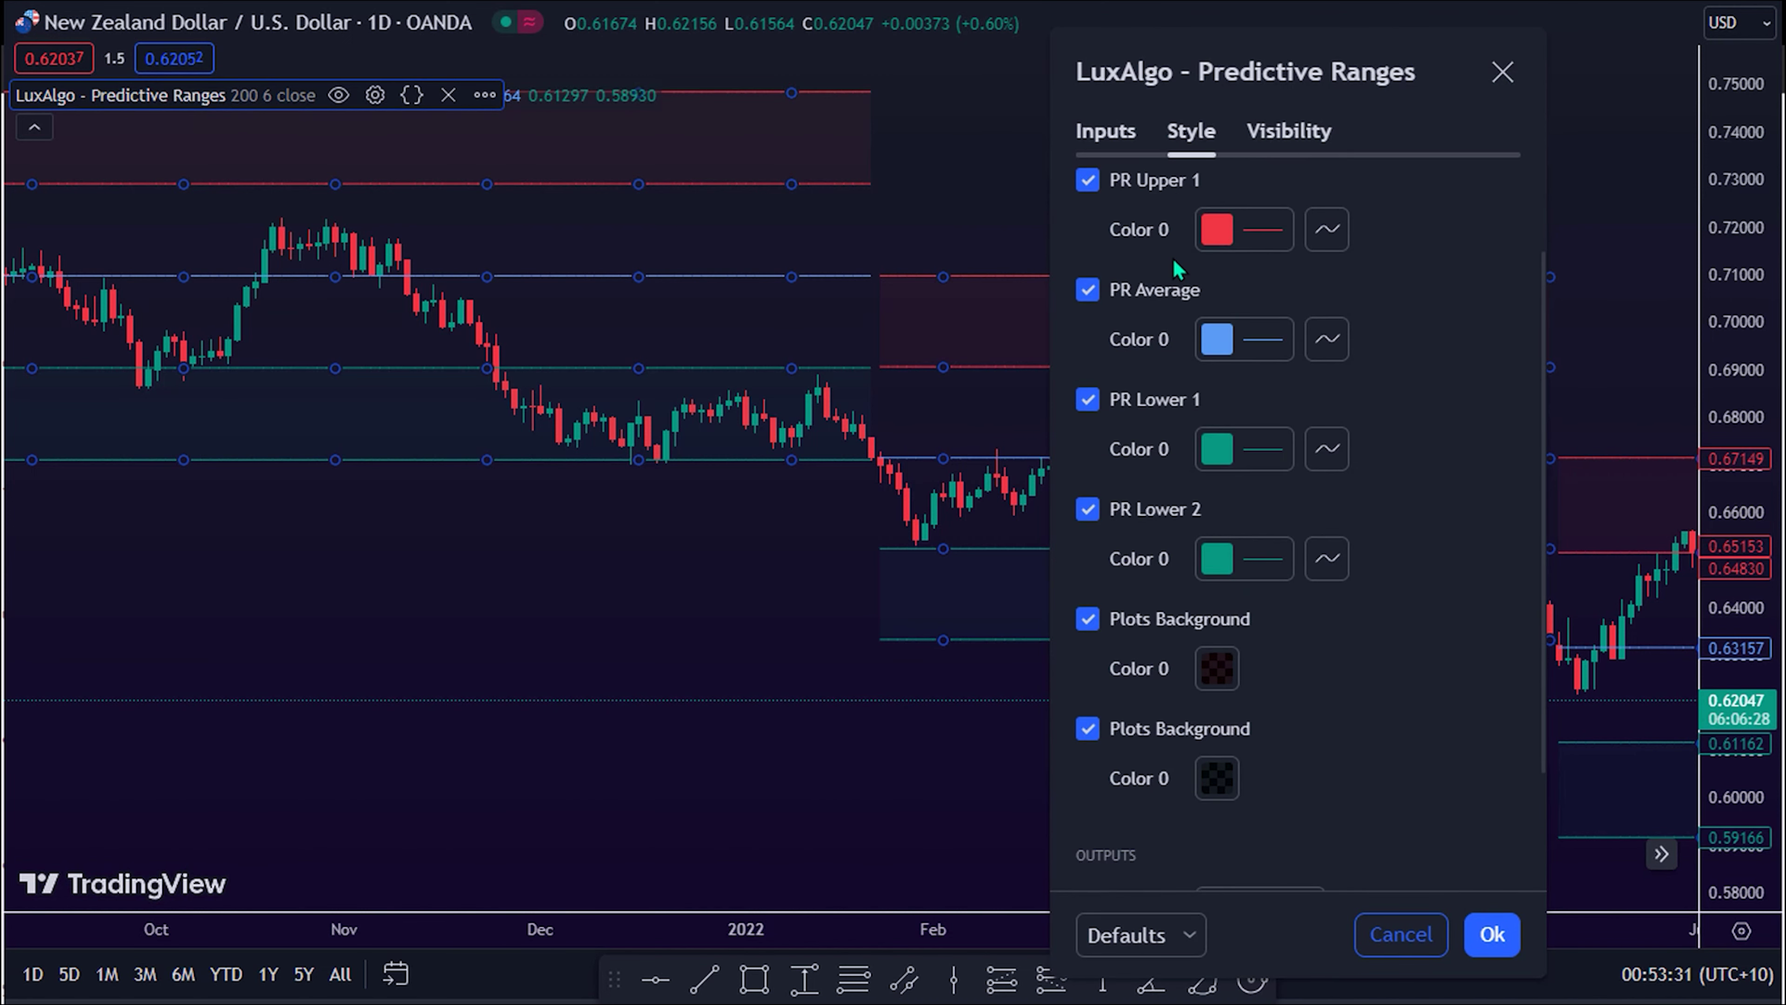
scroll(1178, 269, down, 2)
scroll(1190, 292, down, 1)
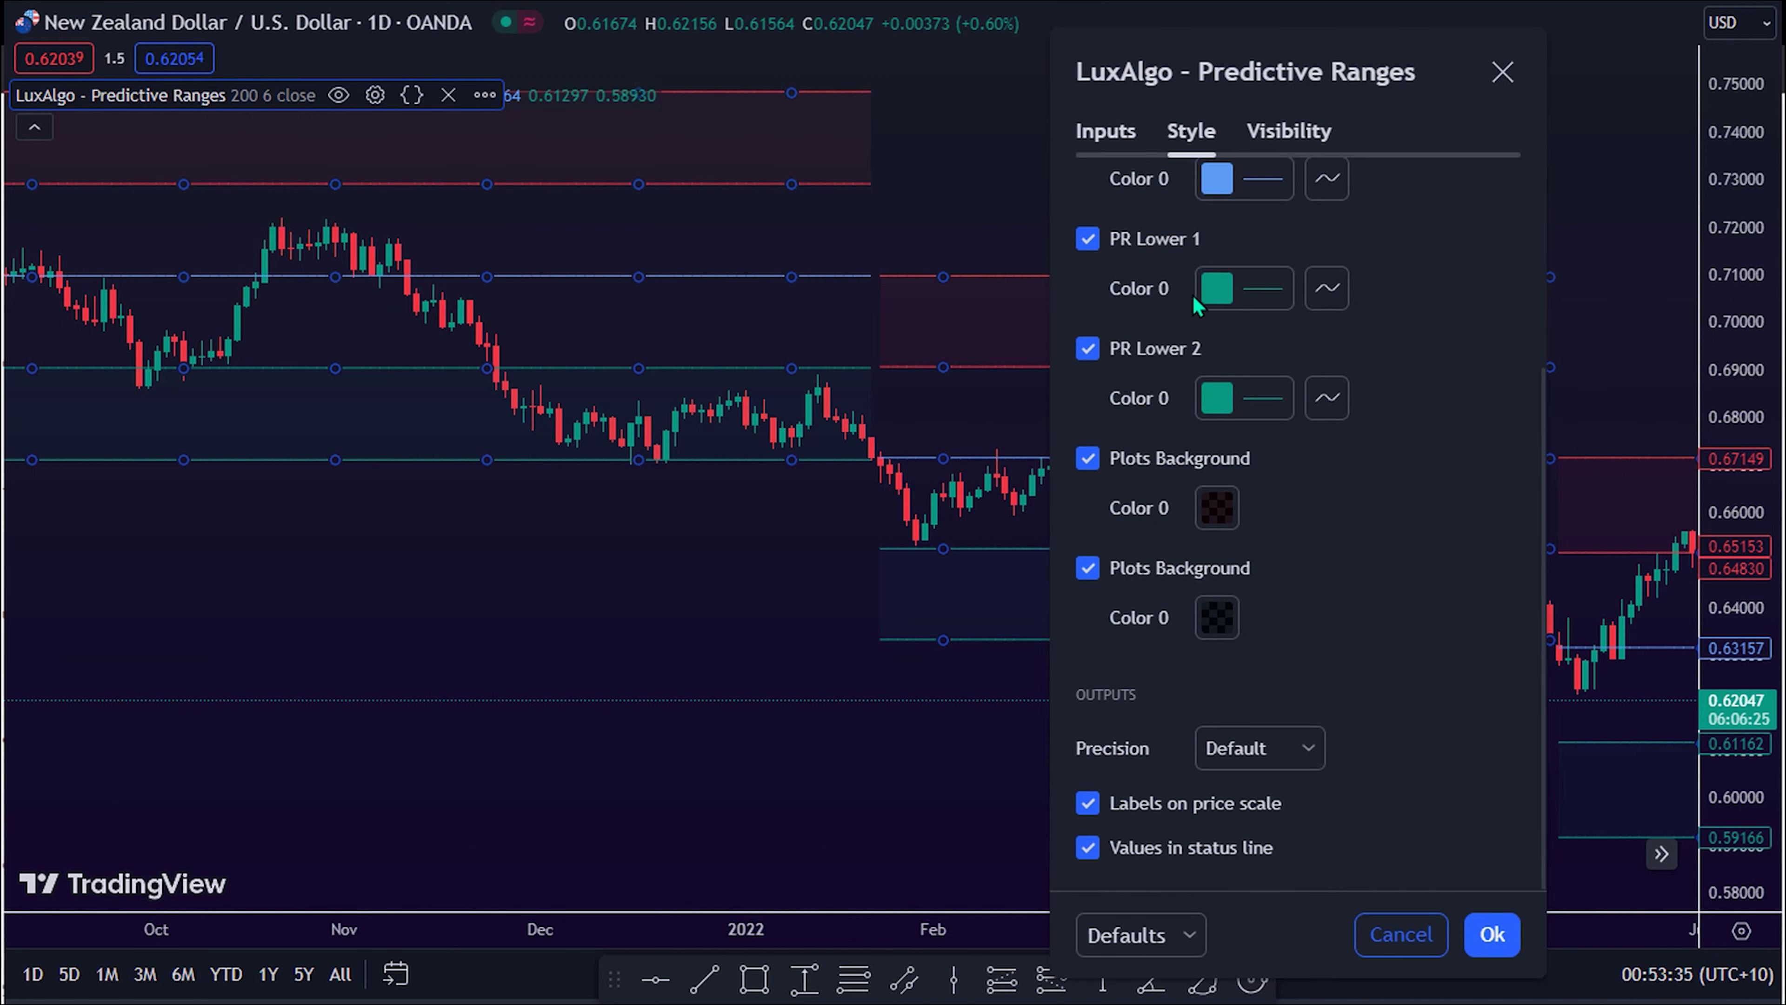
scroll(1192, 295, up, 4)
click(1489, 936)
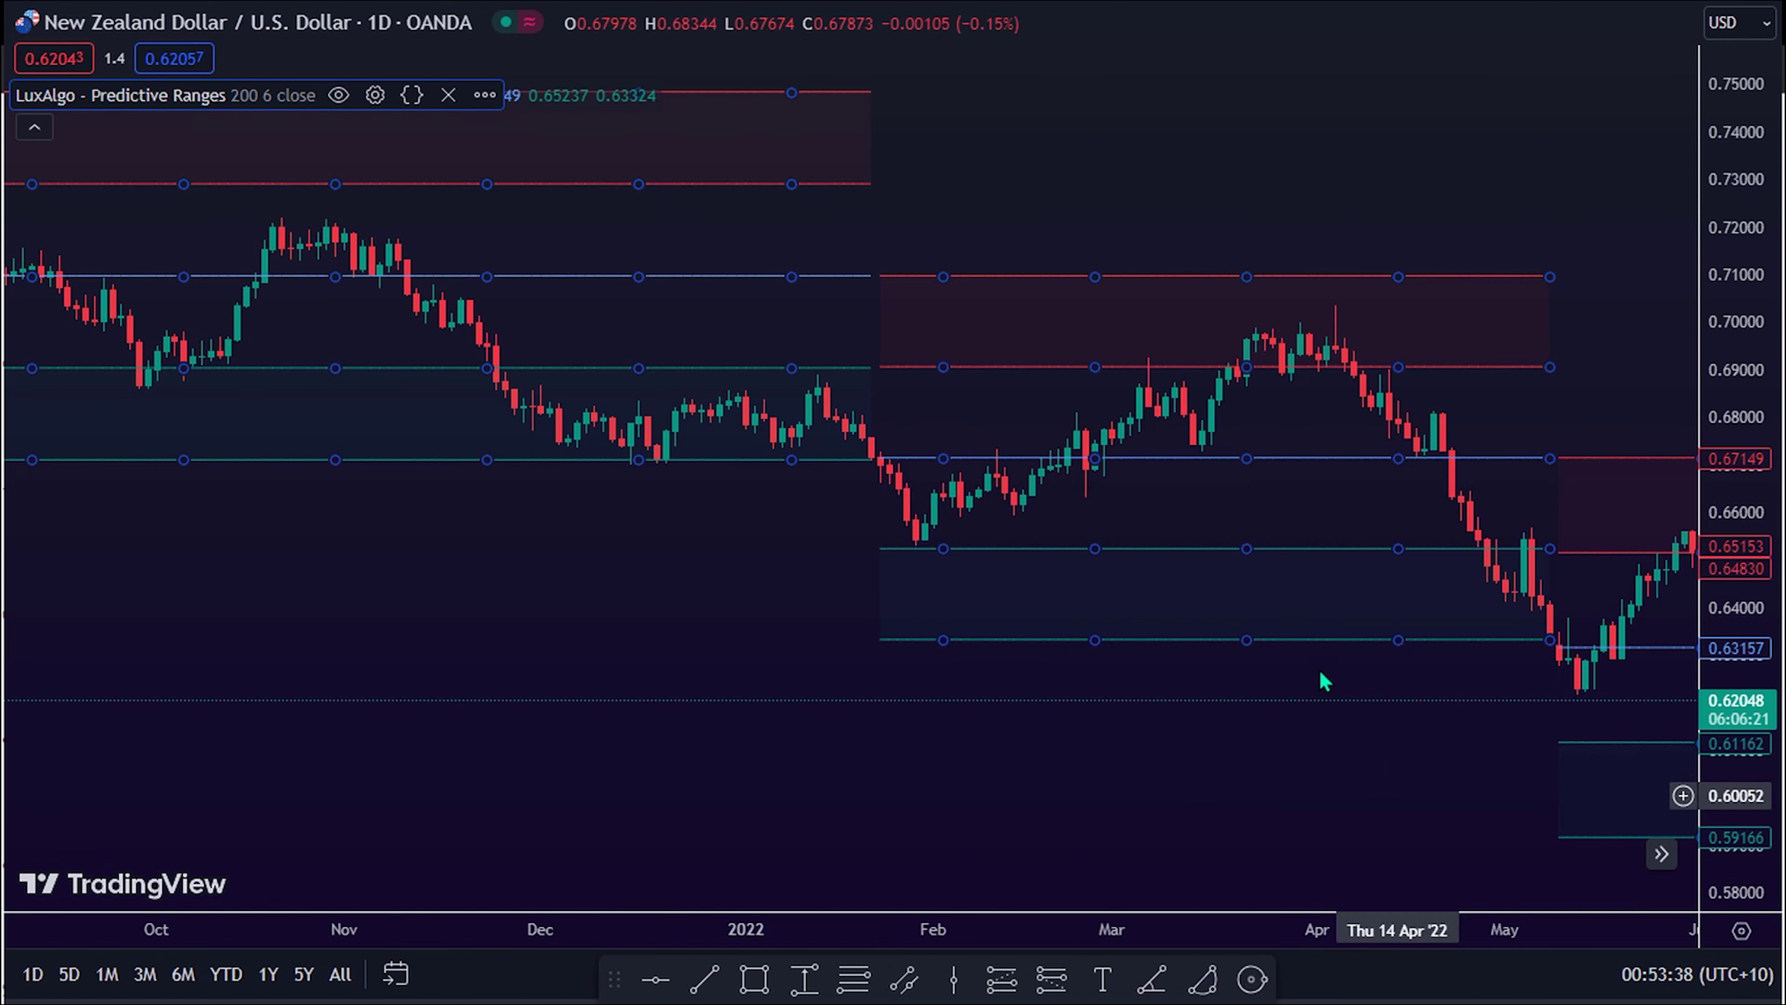
Examine how price reacts at the upper, average and lower range levels between 2021 and mid-2023.
drag(1140, 200, 845, 179)
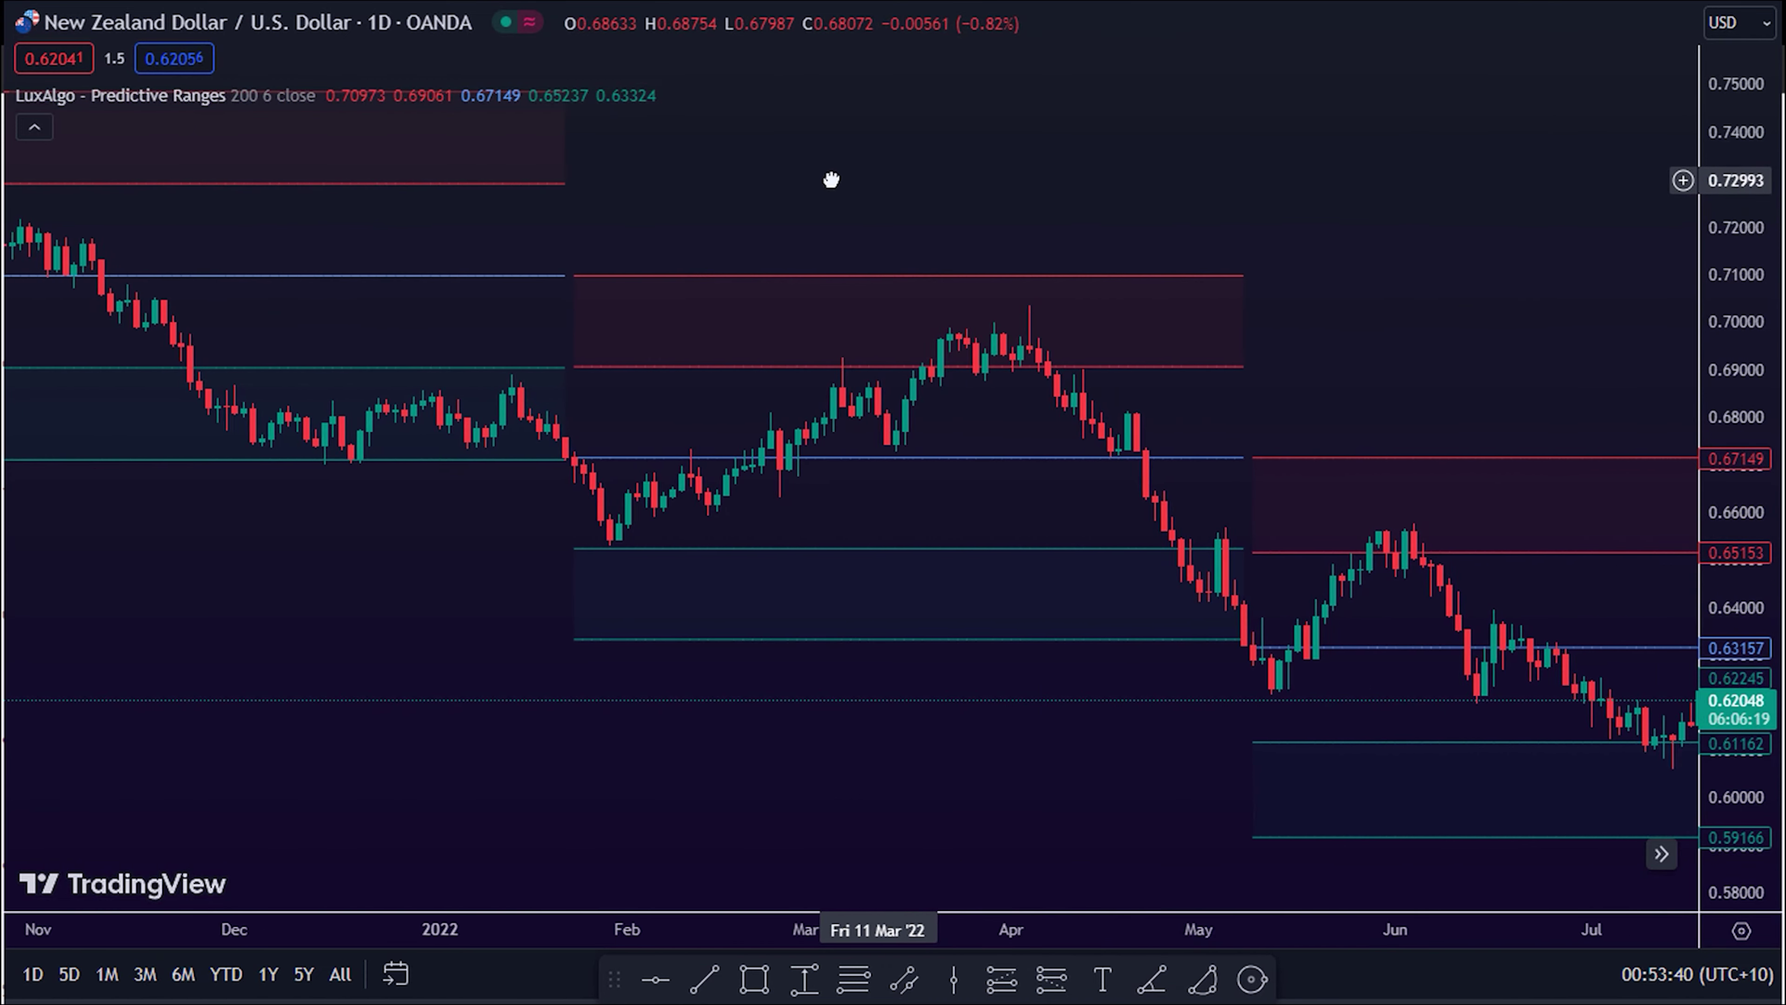
drag(1268, 371, 765, 391)
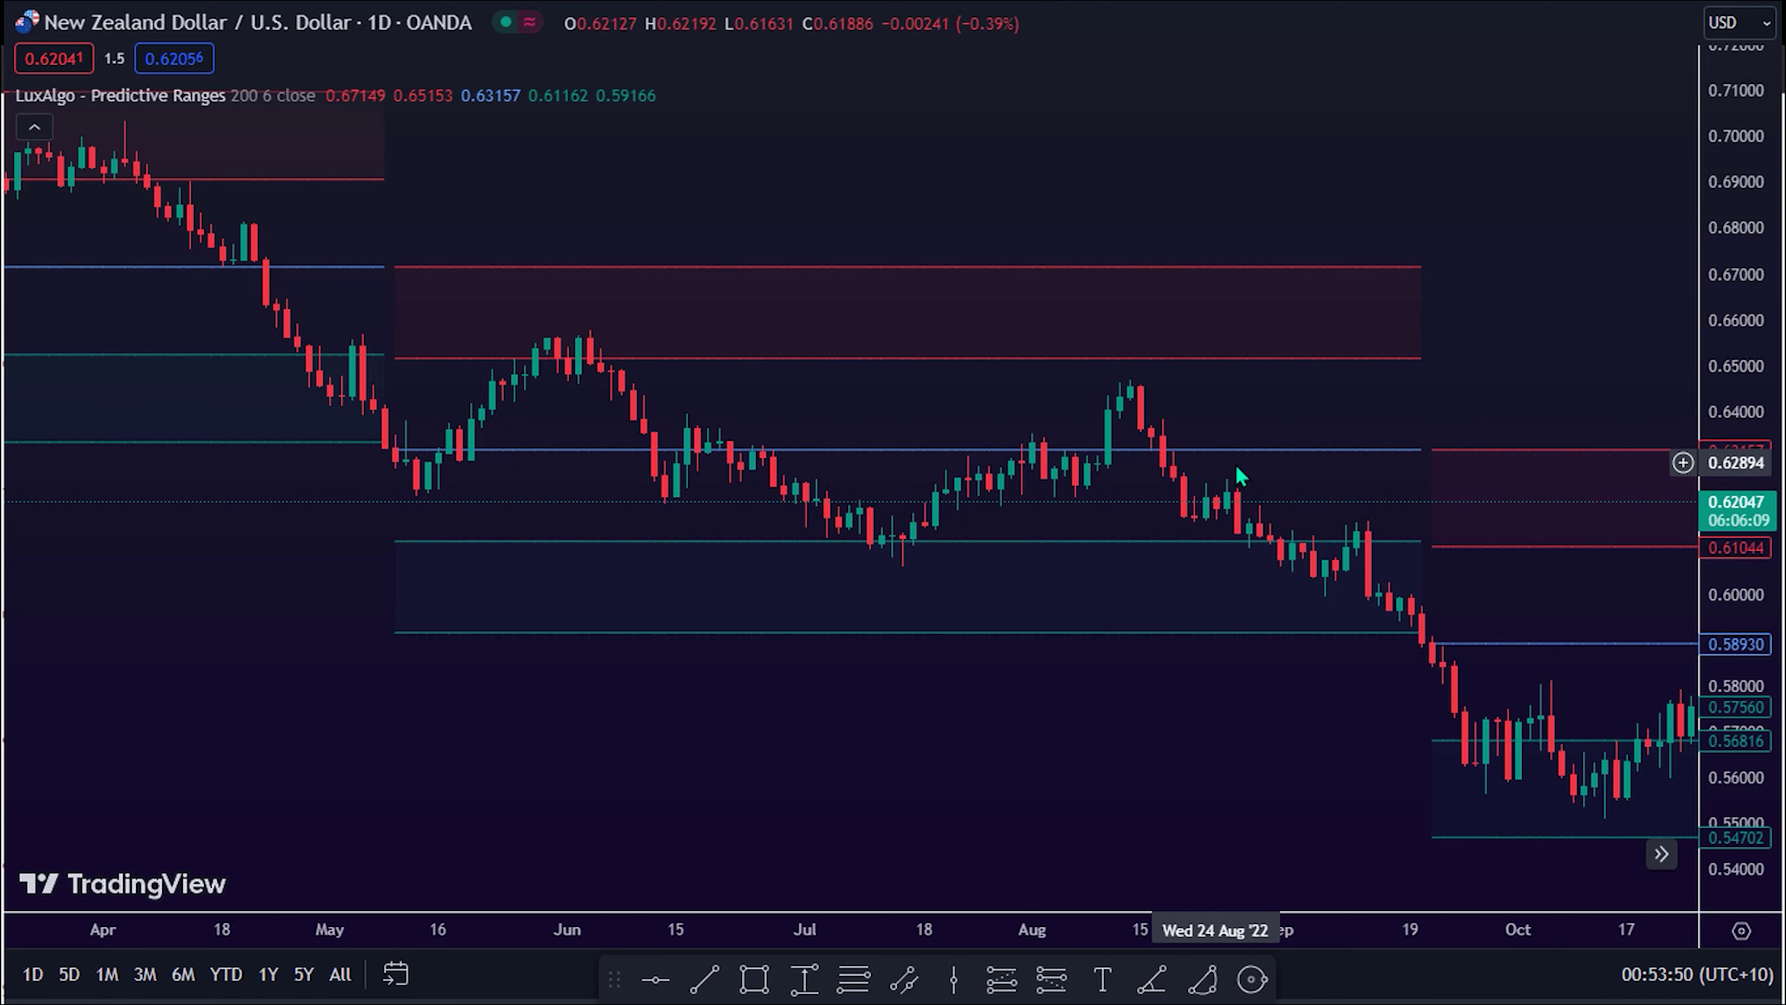
drag(1297, 465, 798, 451)
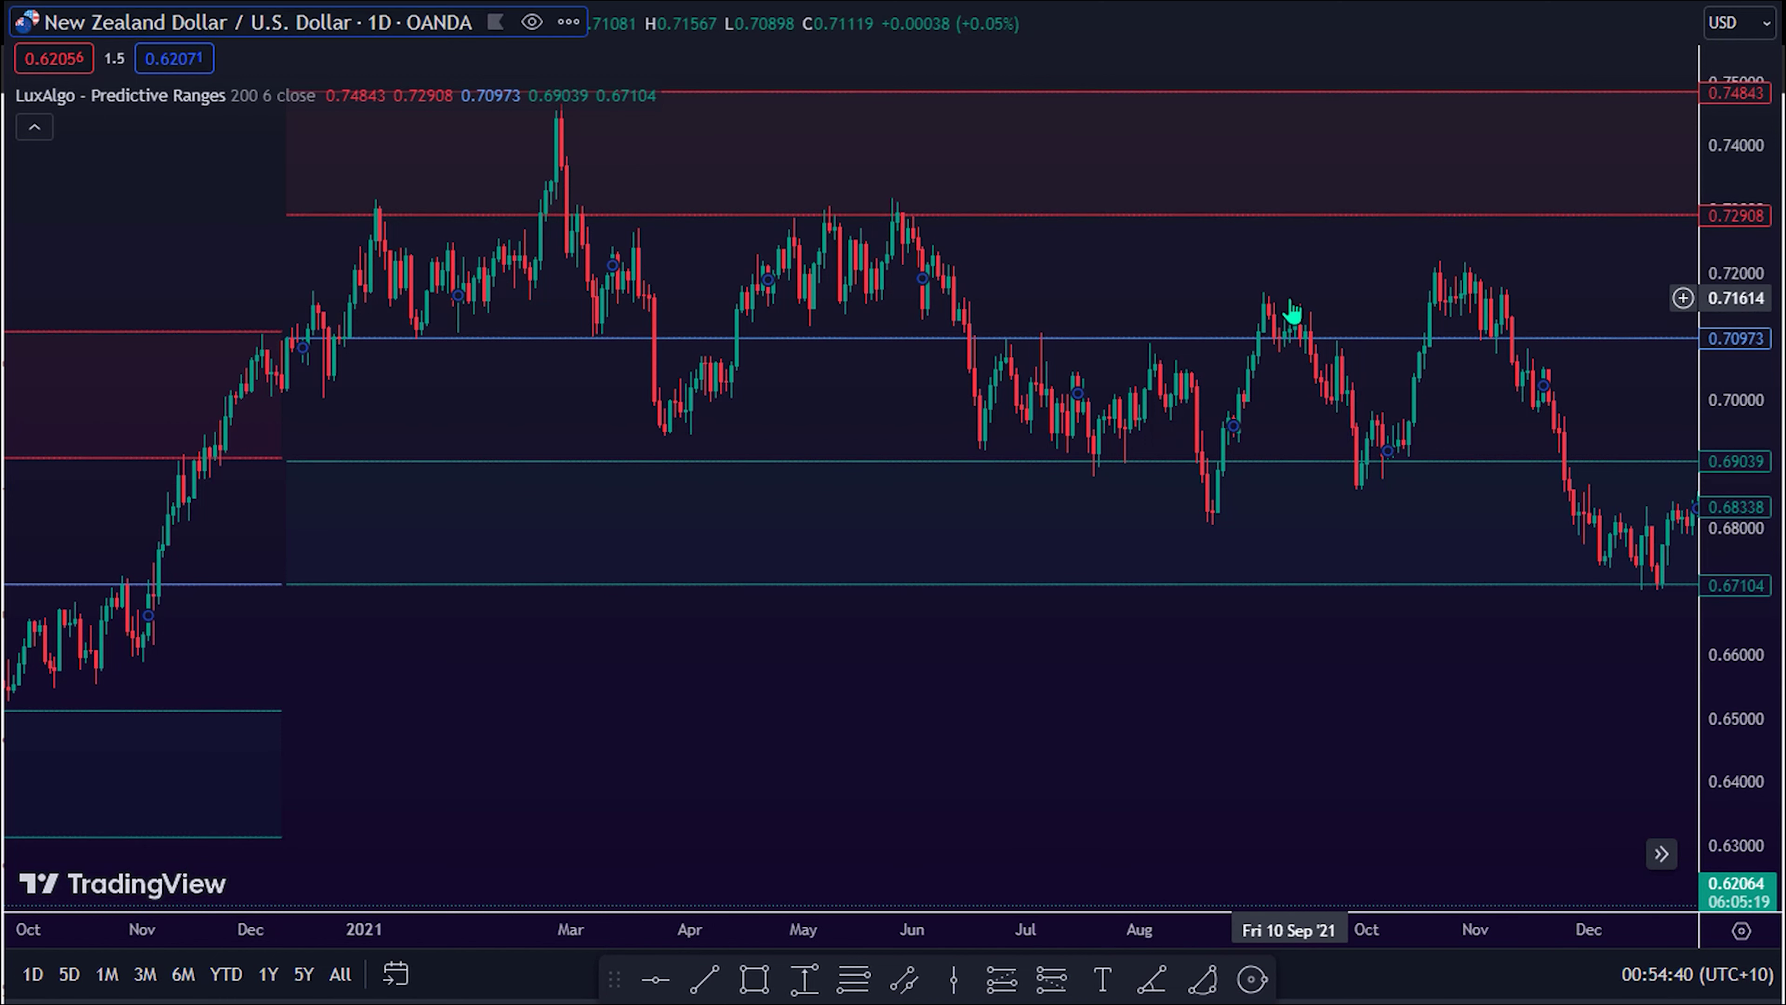
drag(1294, 310, 762, 301)
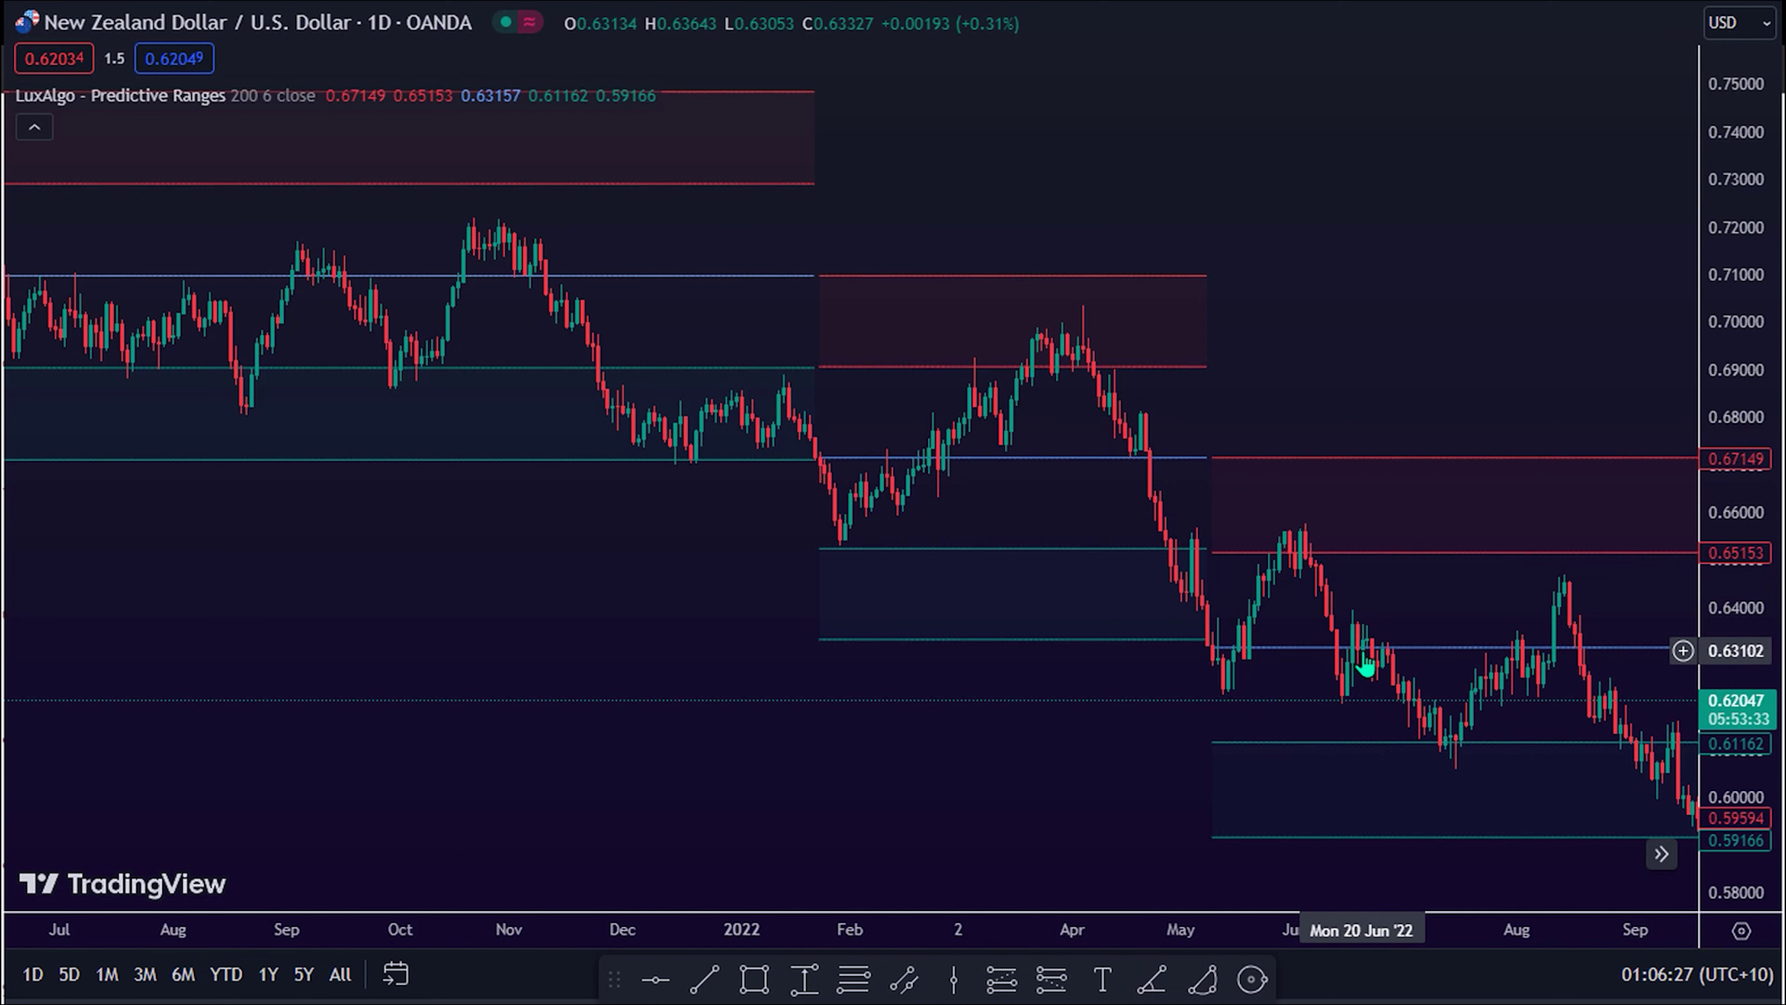
drag(1356, 646, 774, 630)
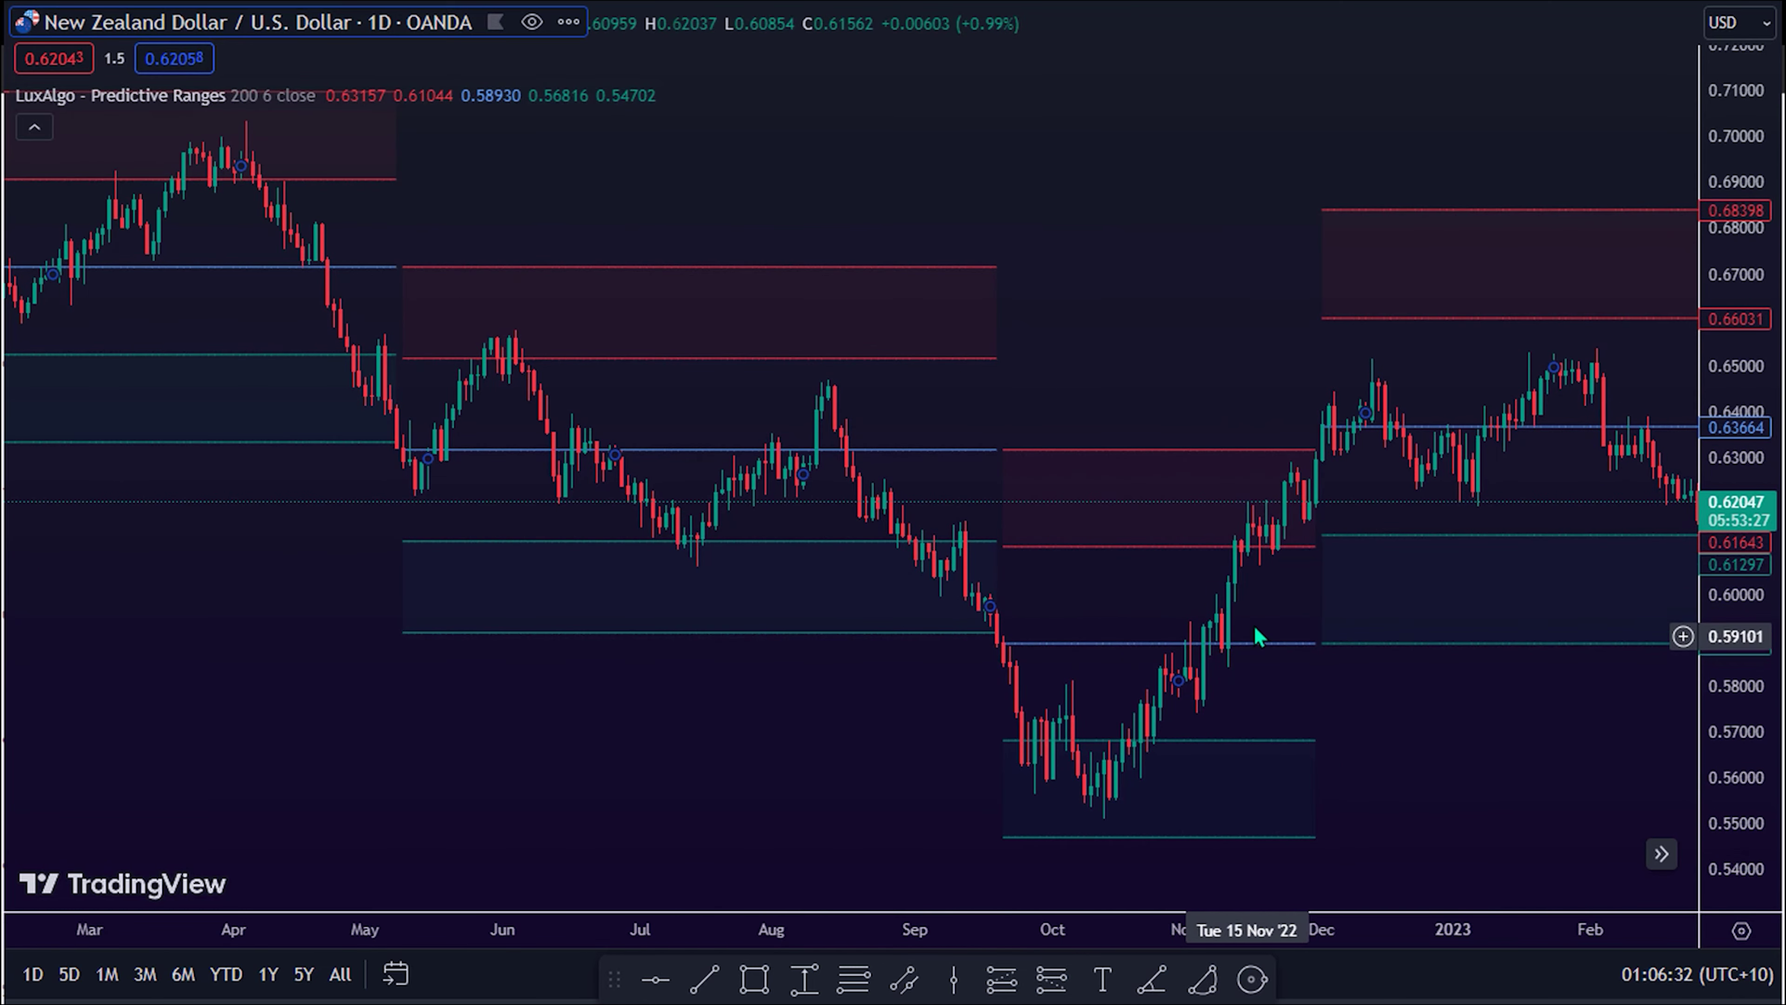
drag(1395, 526, 928, 387)
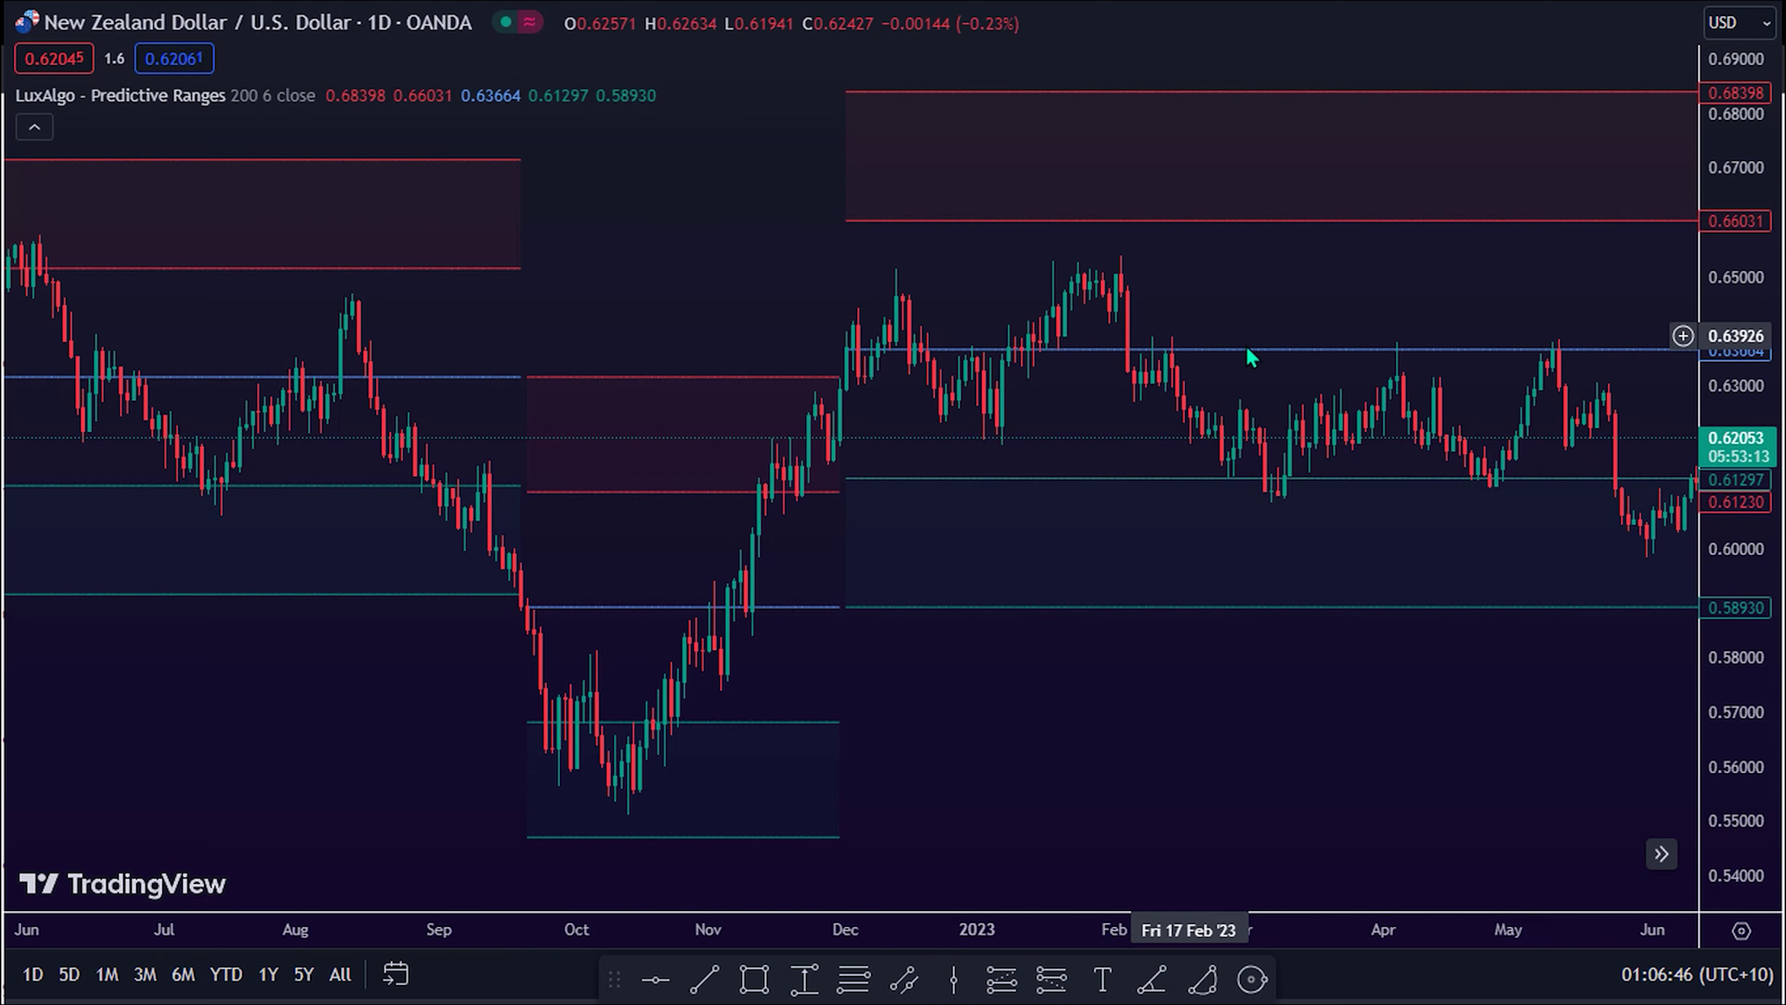
drag(1344, 358, 910, 358)
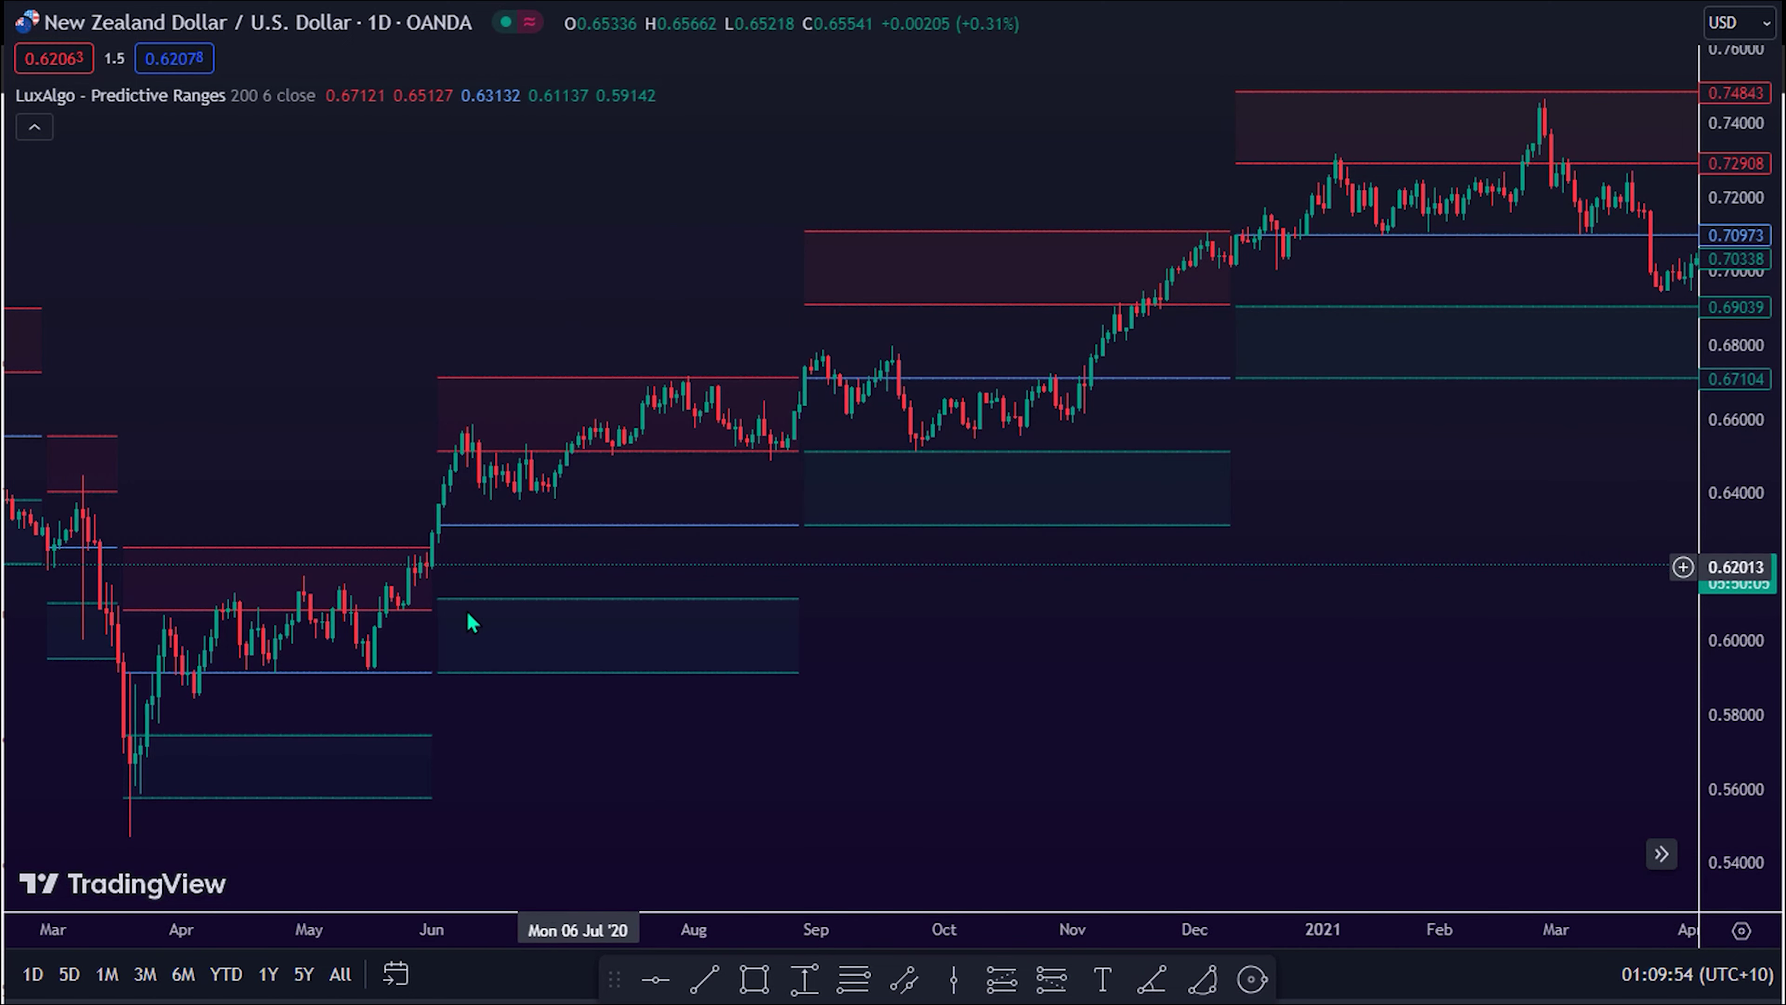
Examine the successive Predictive Ranges zones during the uptrend from March 2020 into early 2021.
scroll(426, 630, up, 2)
drag(448, 638, 566, 676)
click(571, 758)
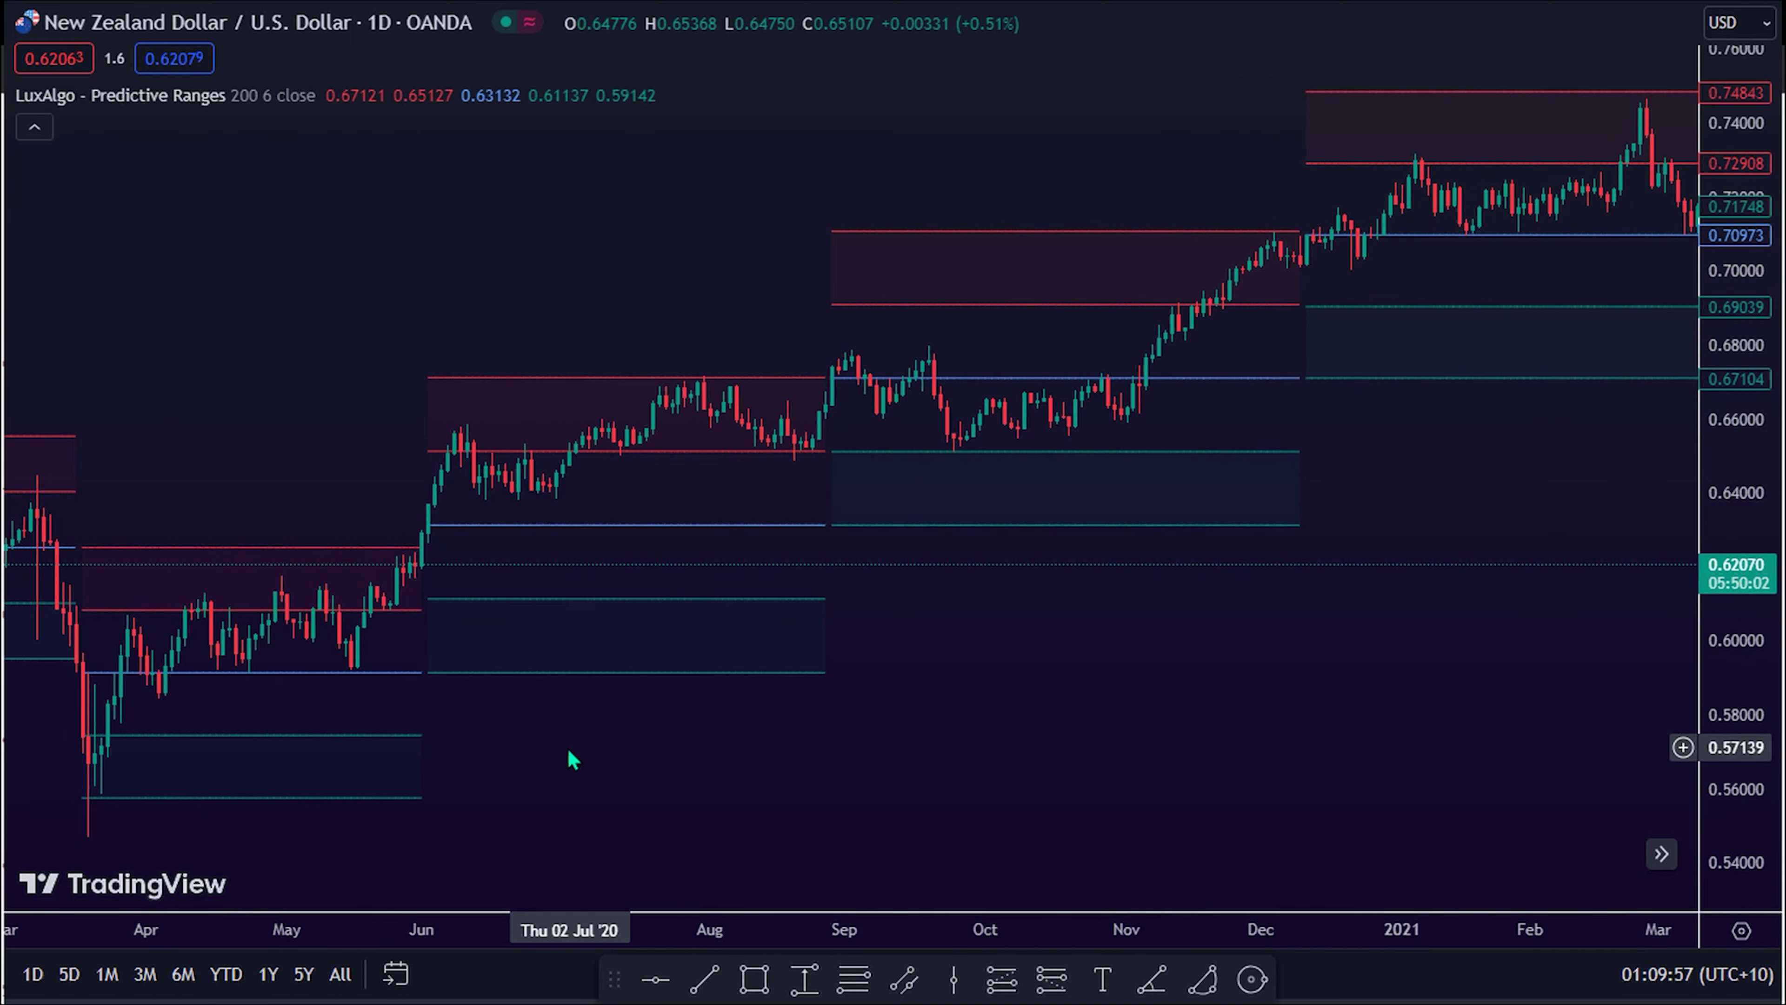
drag(542, 748, 481, 749)
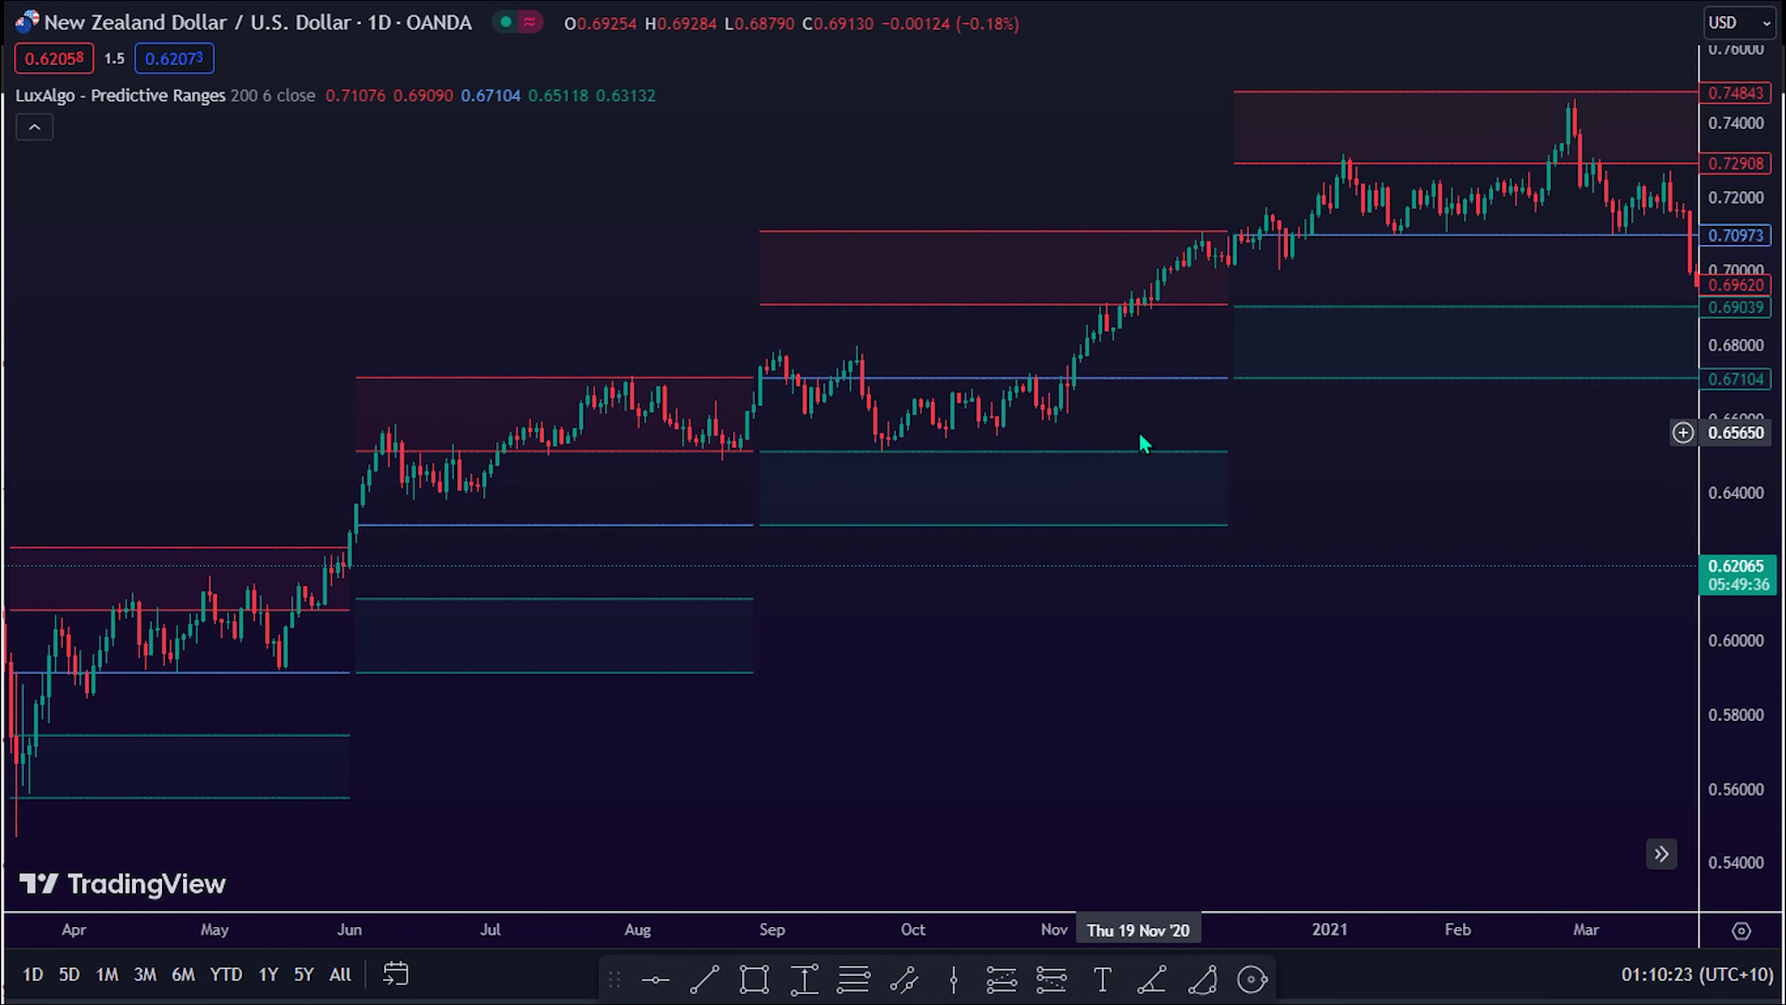
drag(1144, 447, 705, 423)
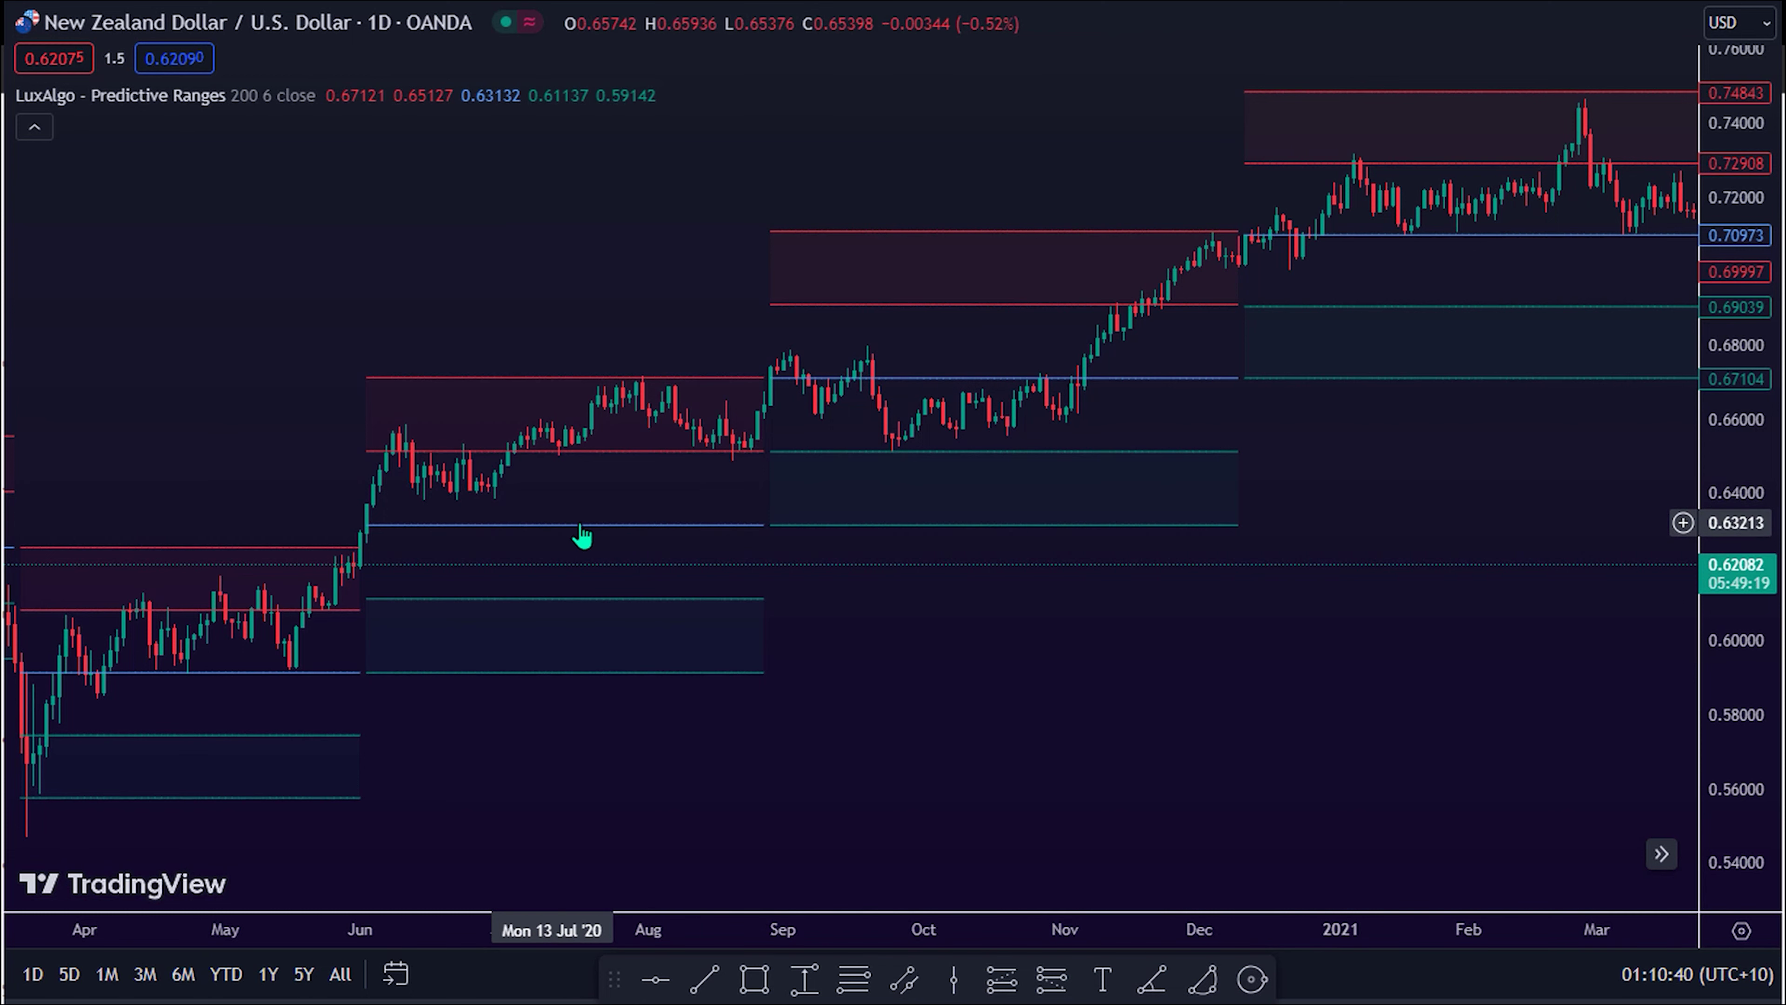
drag(869, 494, 616, 478)
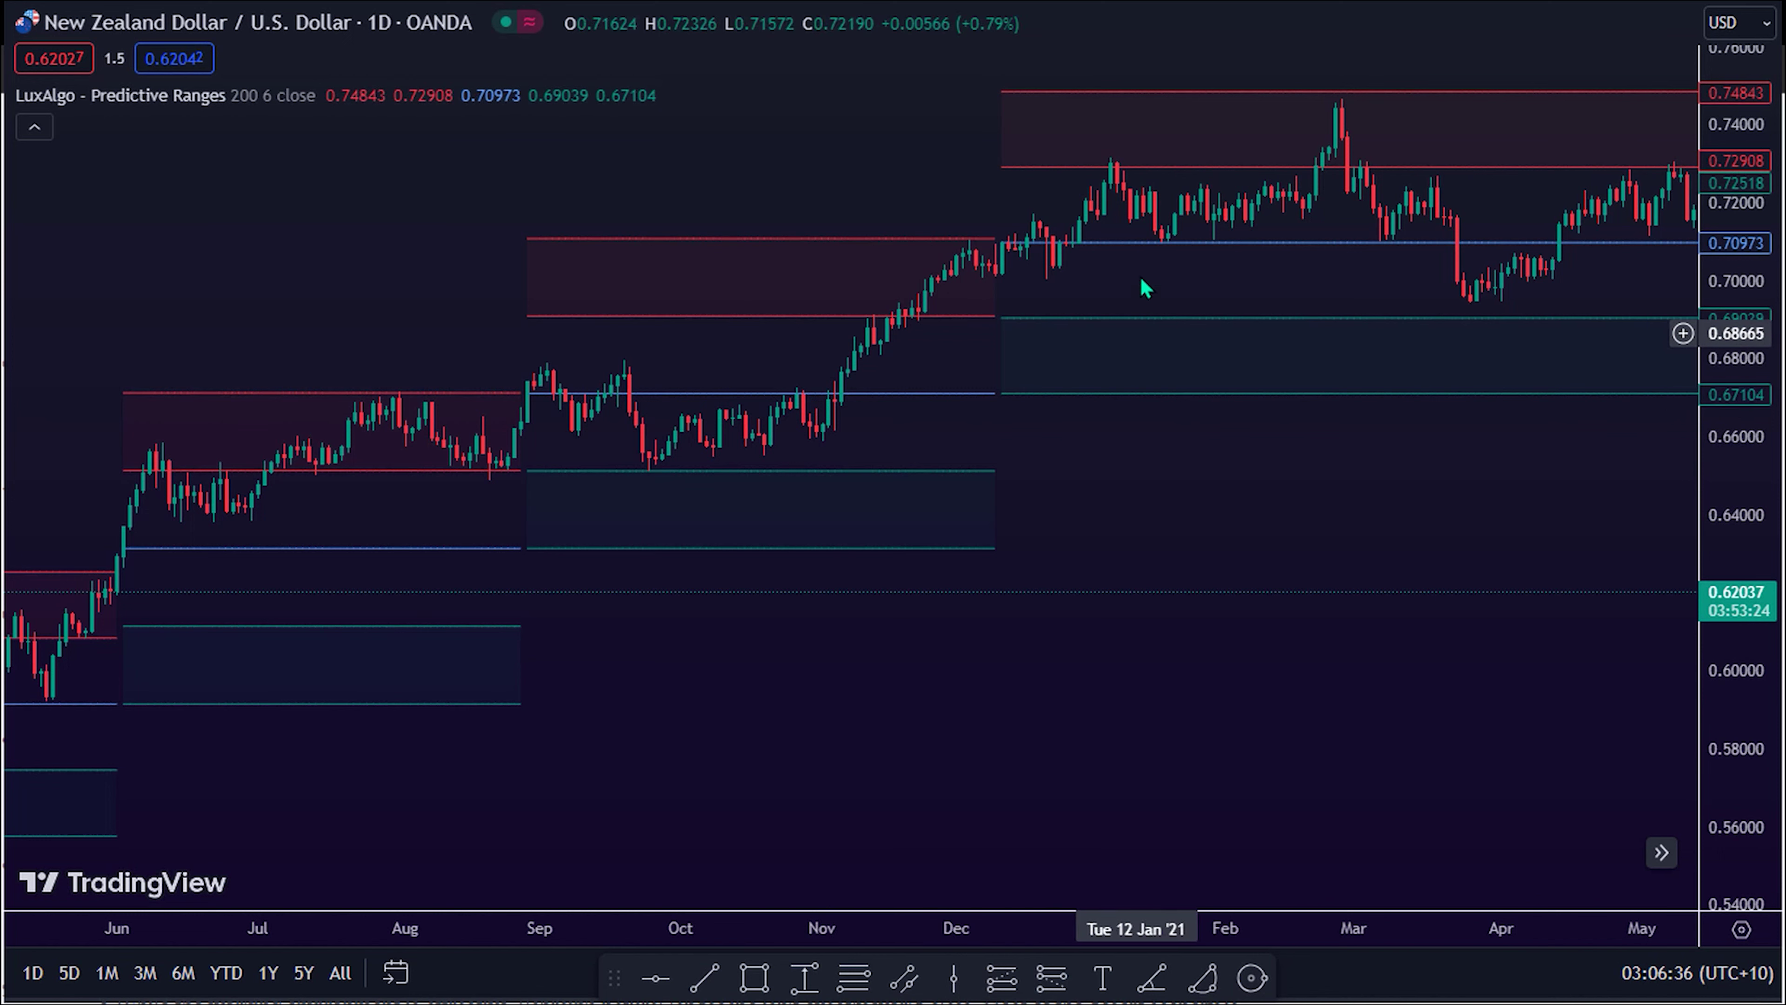
drag(1084, 327, 1232, 327)
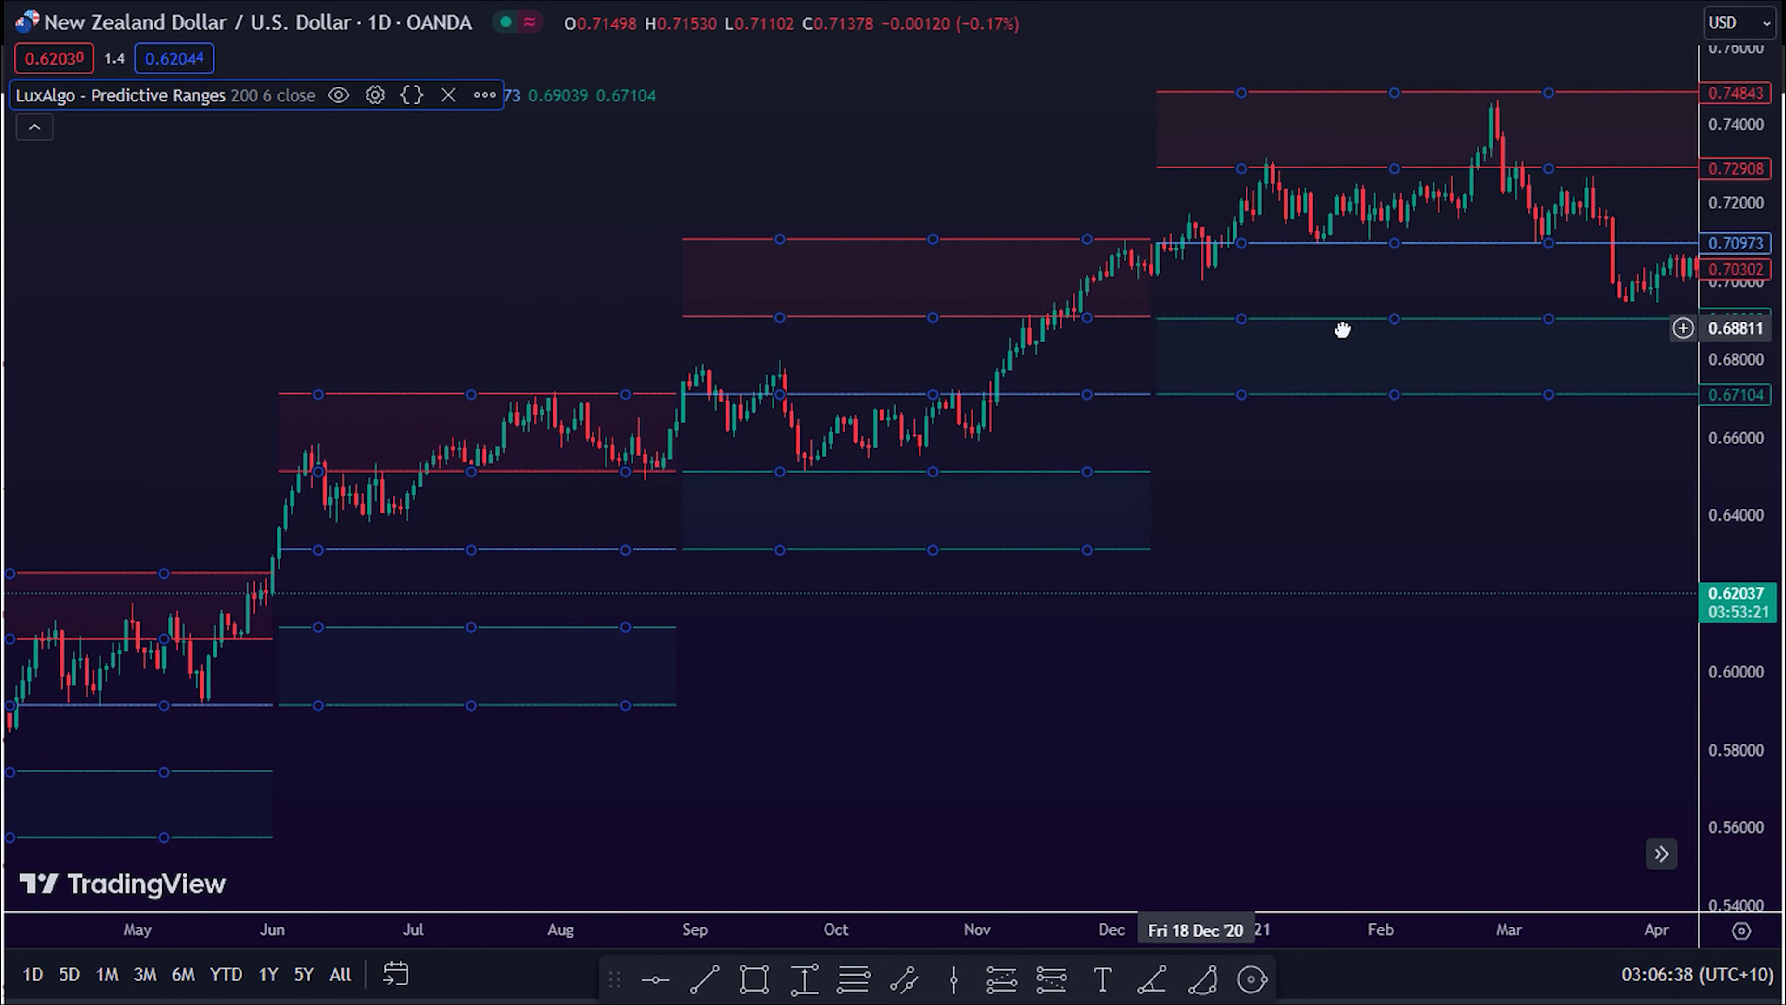
Examine how NZD/USD price reacts at the upper, average and lower range levels from mid-2020 to mid-2021.
drag(1033, 474, 858, 470)
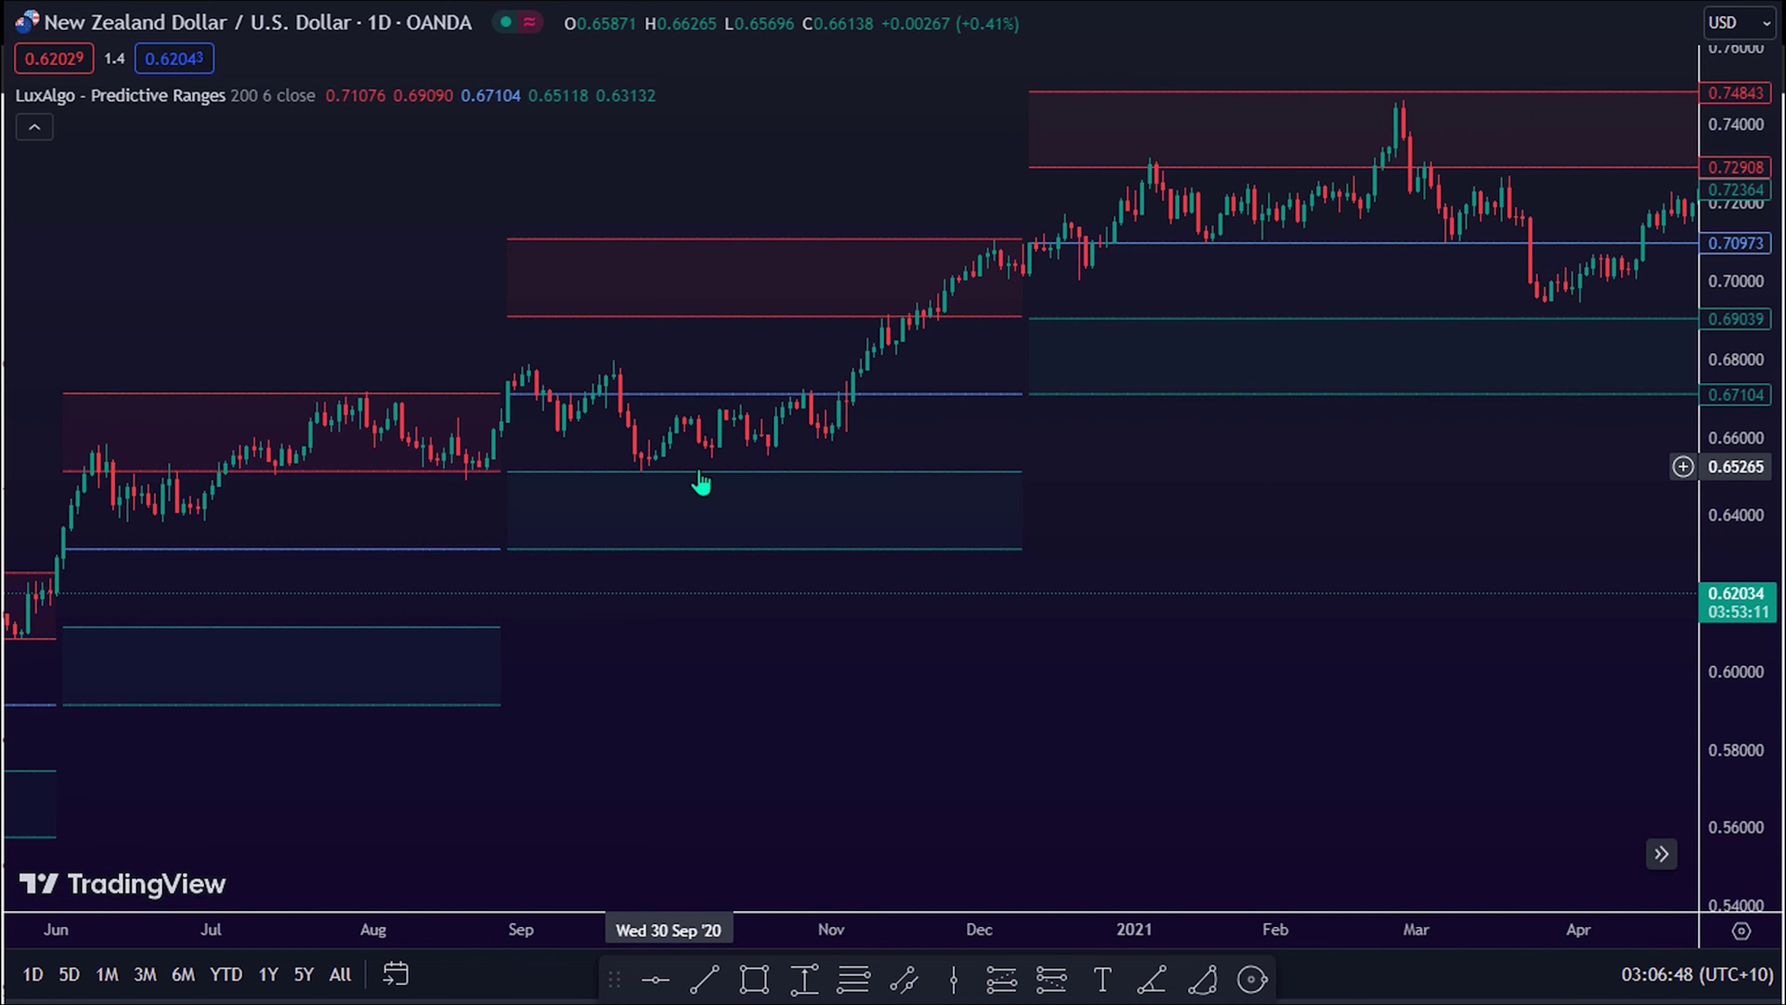
scroll(1180, 327, right, 5)
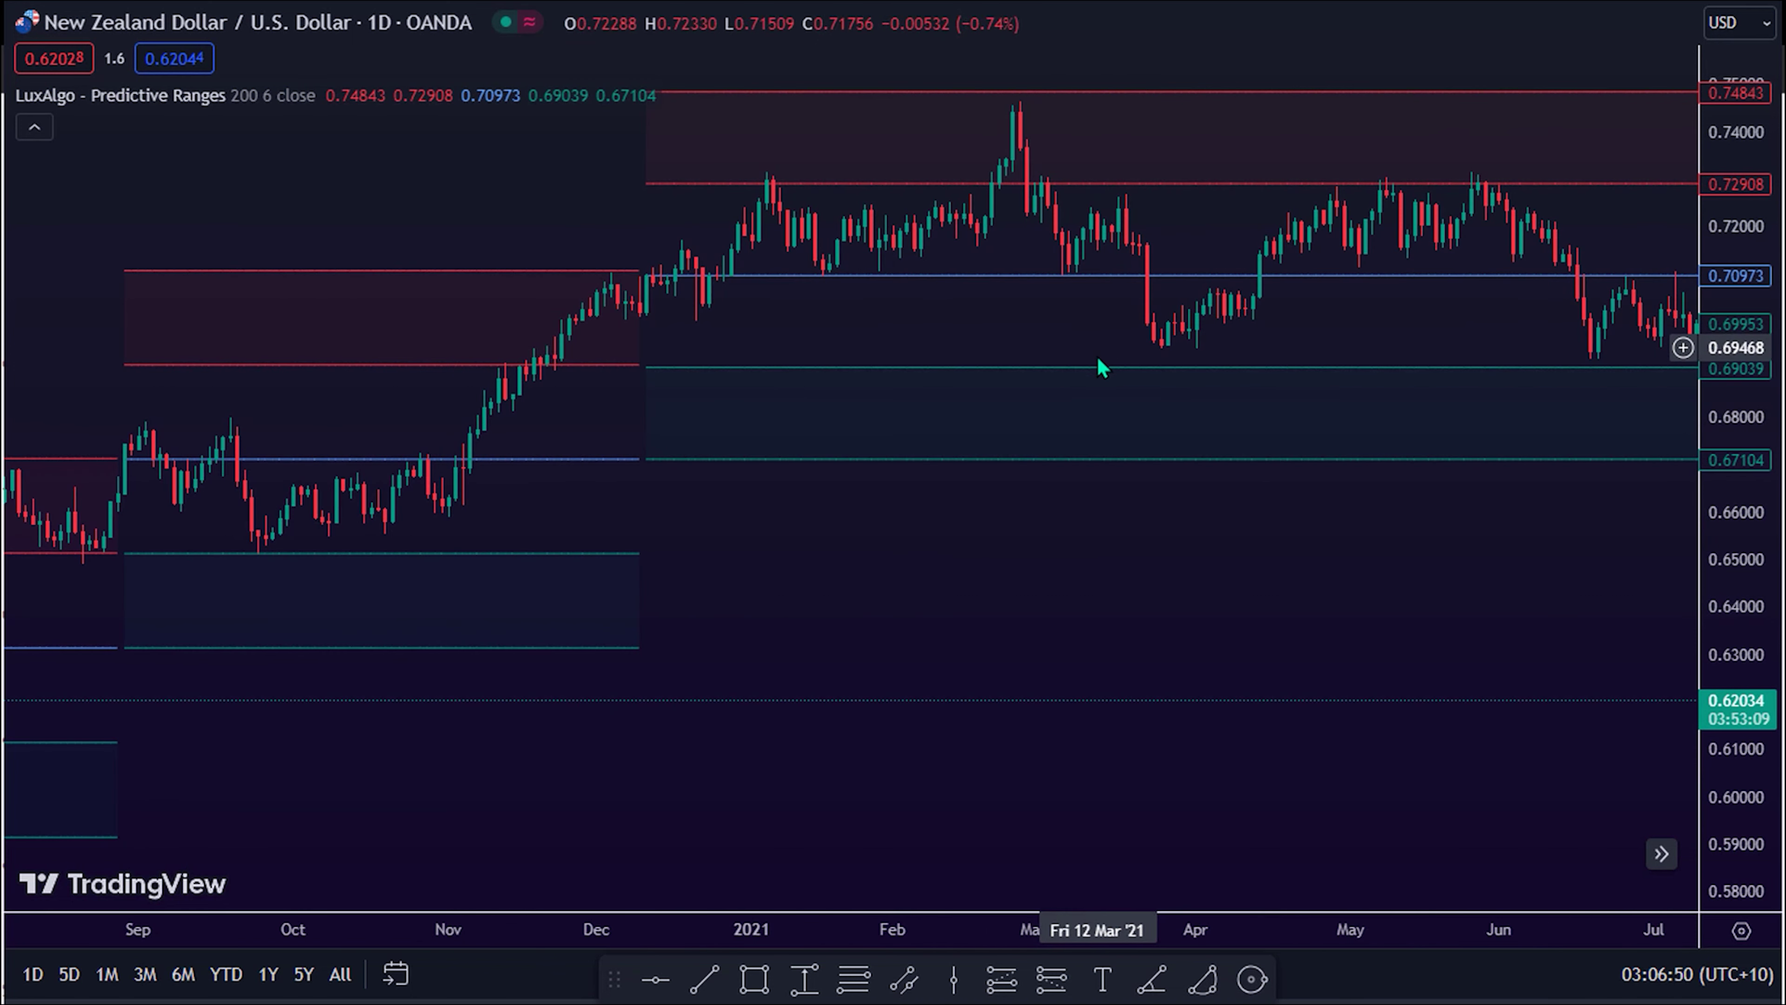
scroll(1435, 361, right, 3)
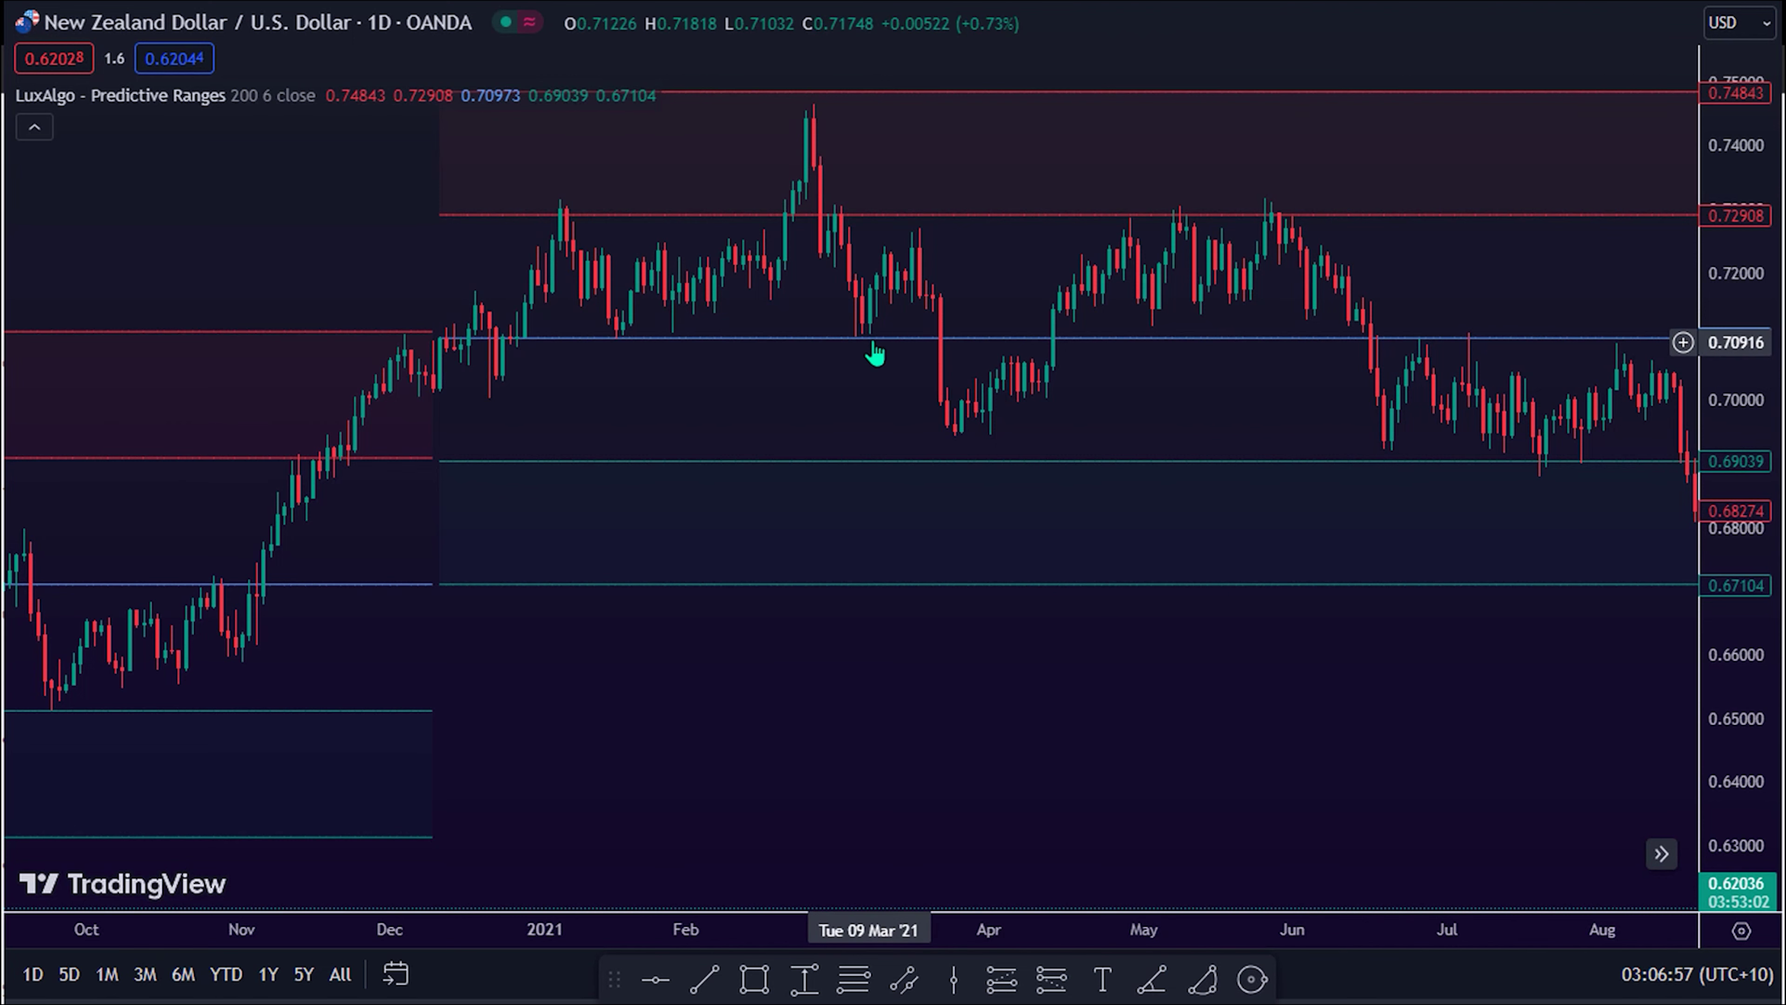
scroll(877, 355, up, 2)
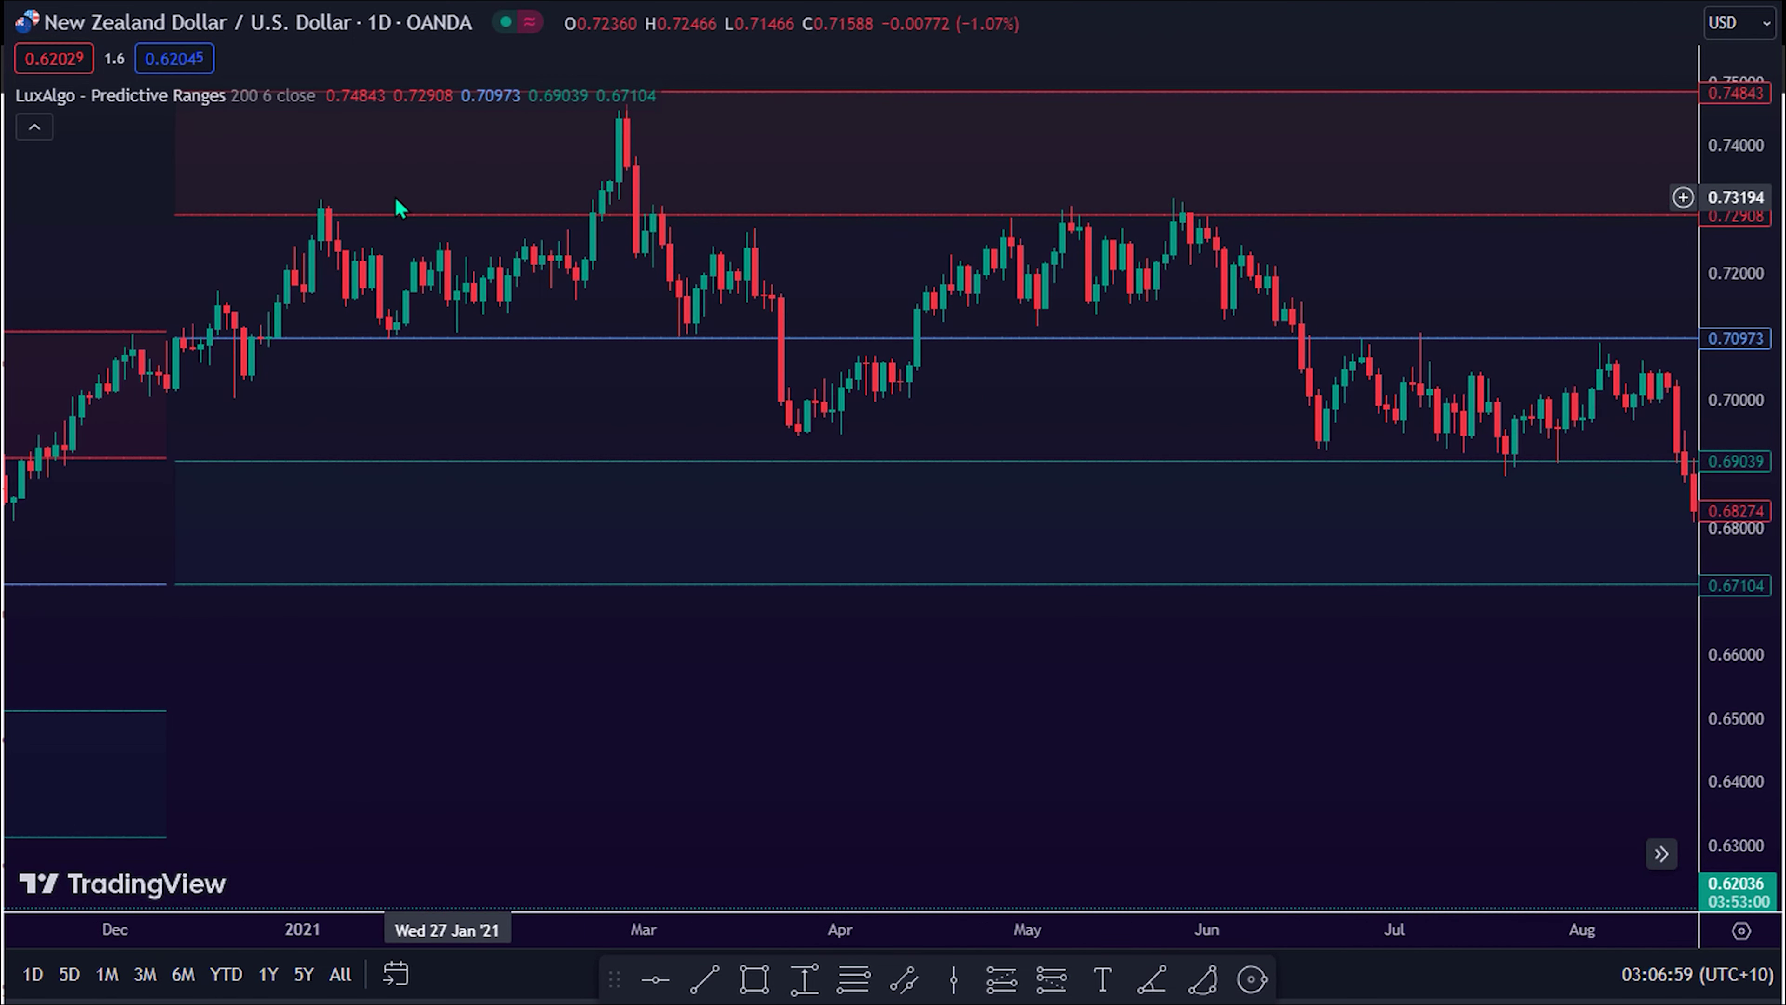
drag(1189, 239, 1348, 257)
drag(28, 337, 1619, 331)
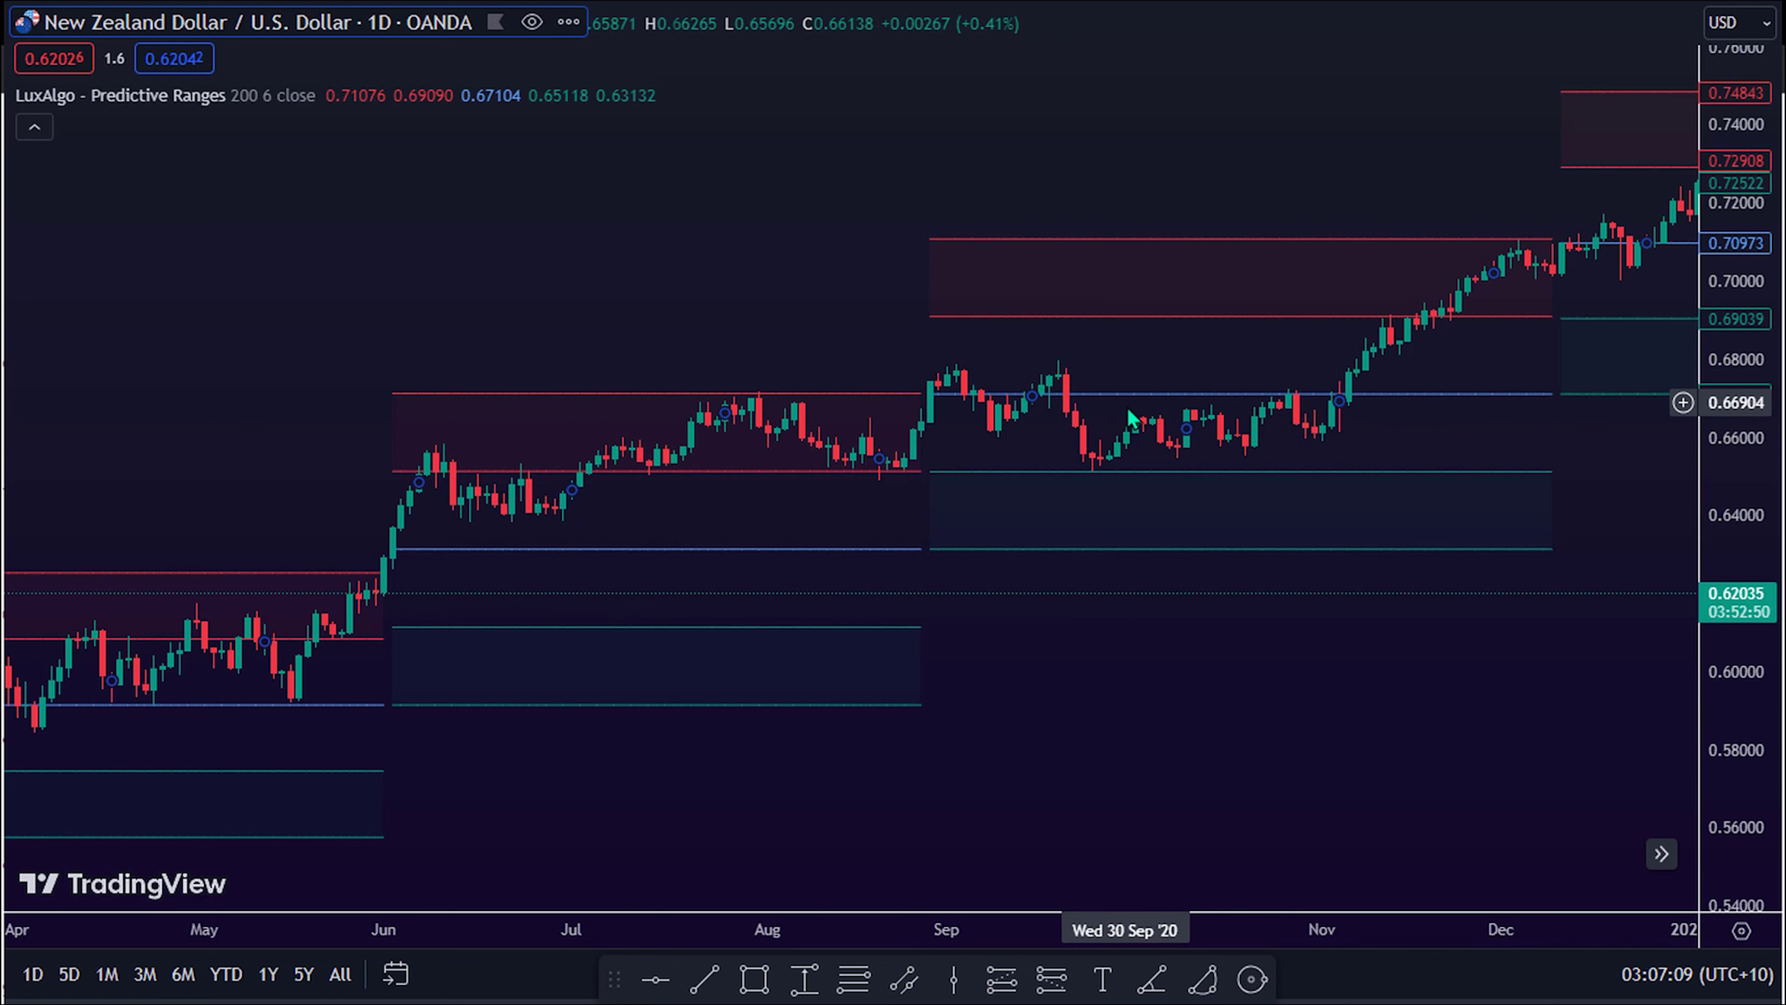
drag(1155, 364, 757, 383)
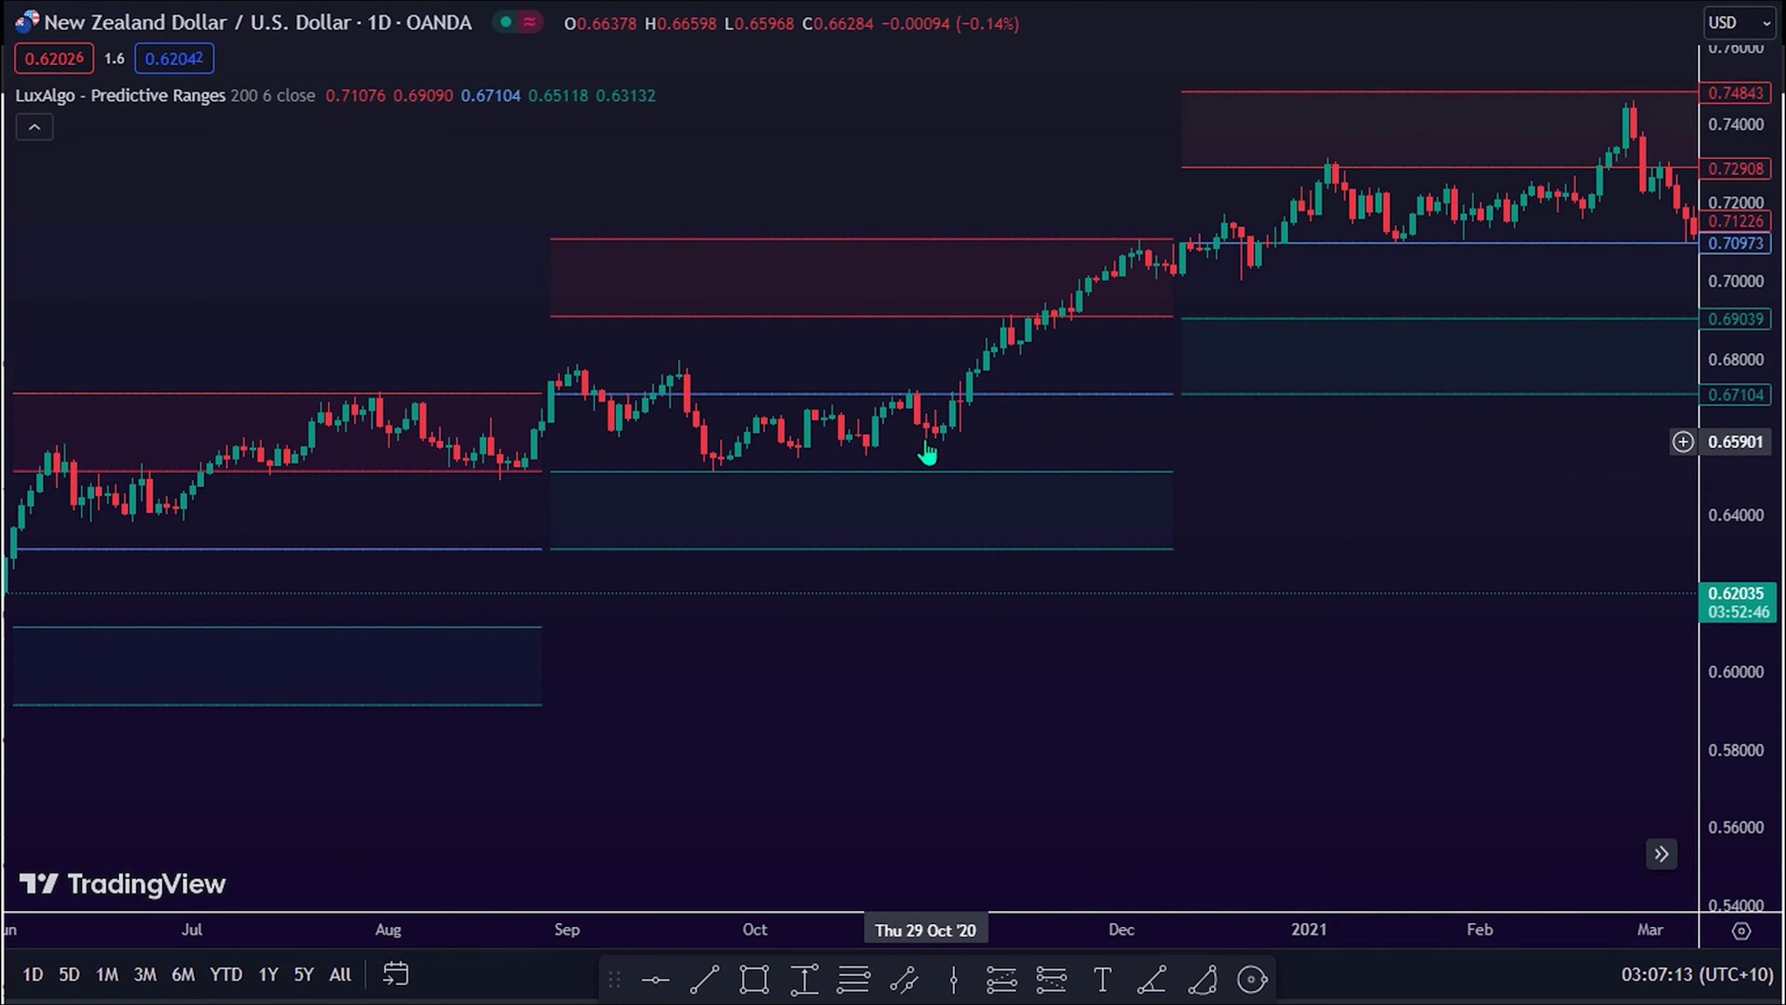
drag(1188, 287, 1037, 292)
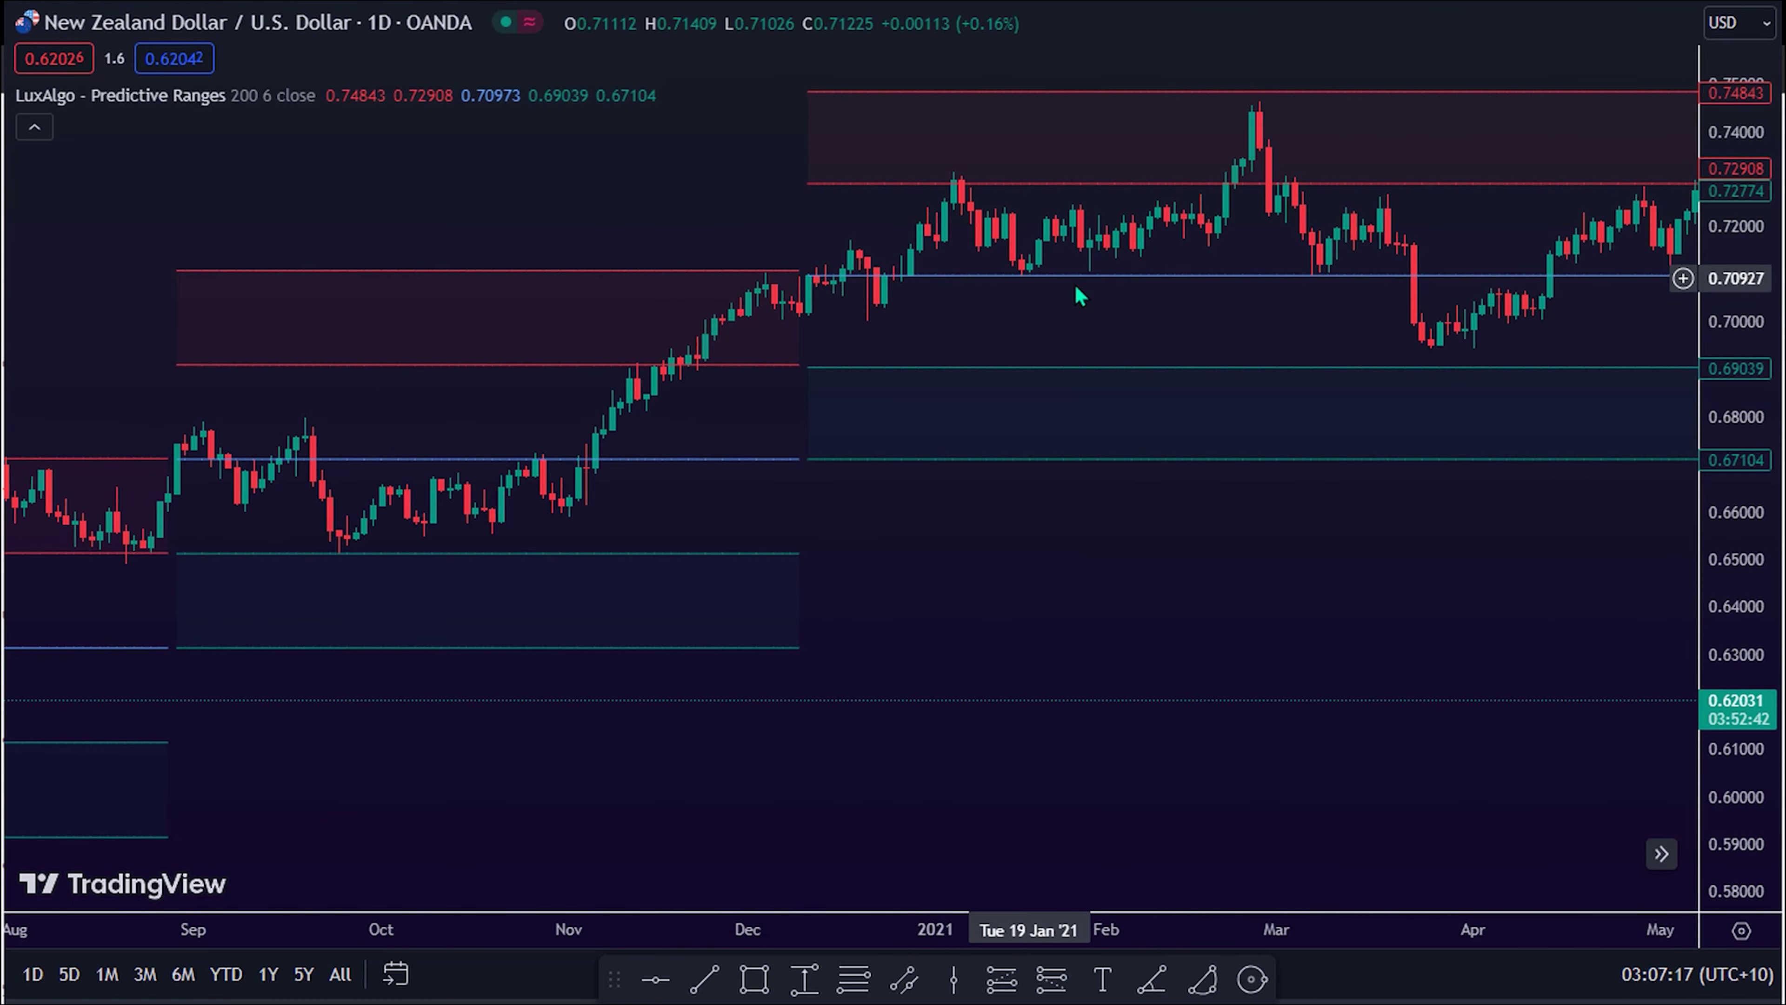
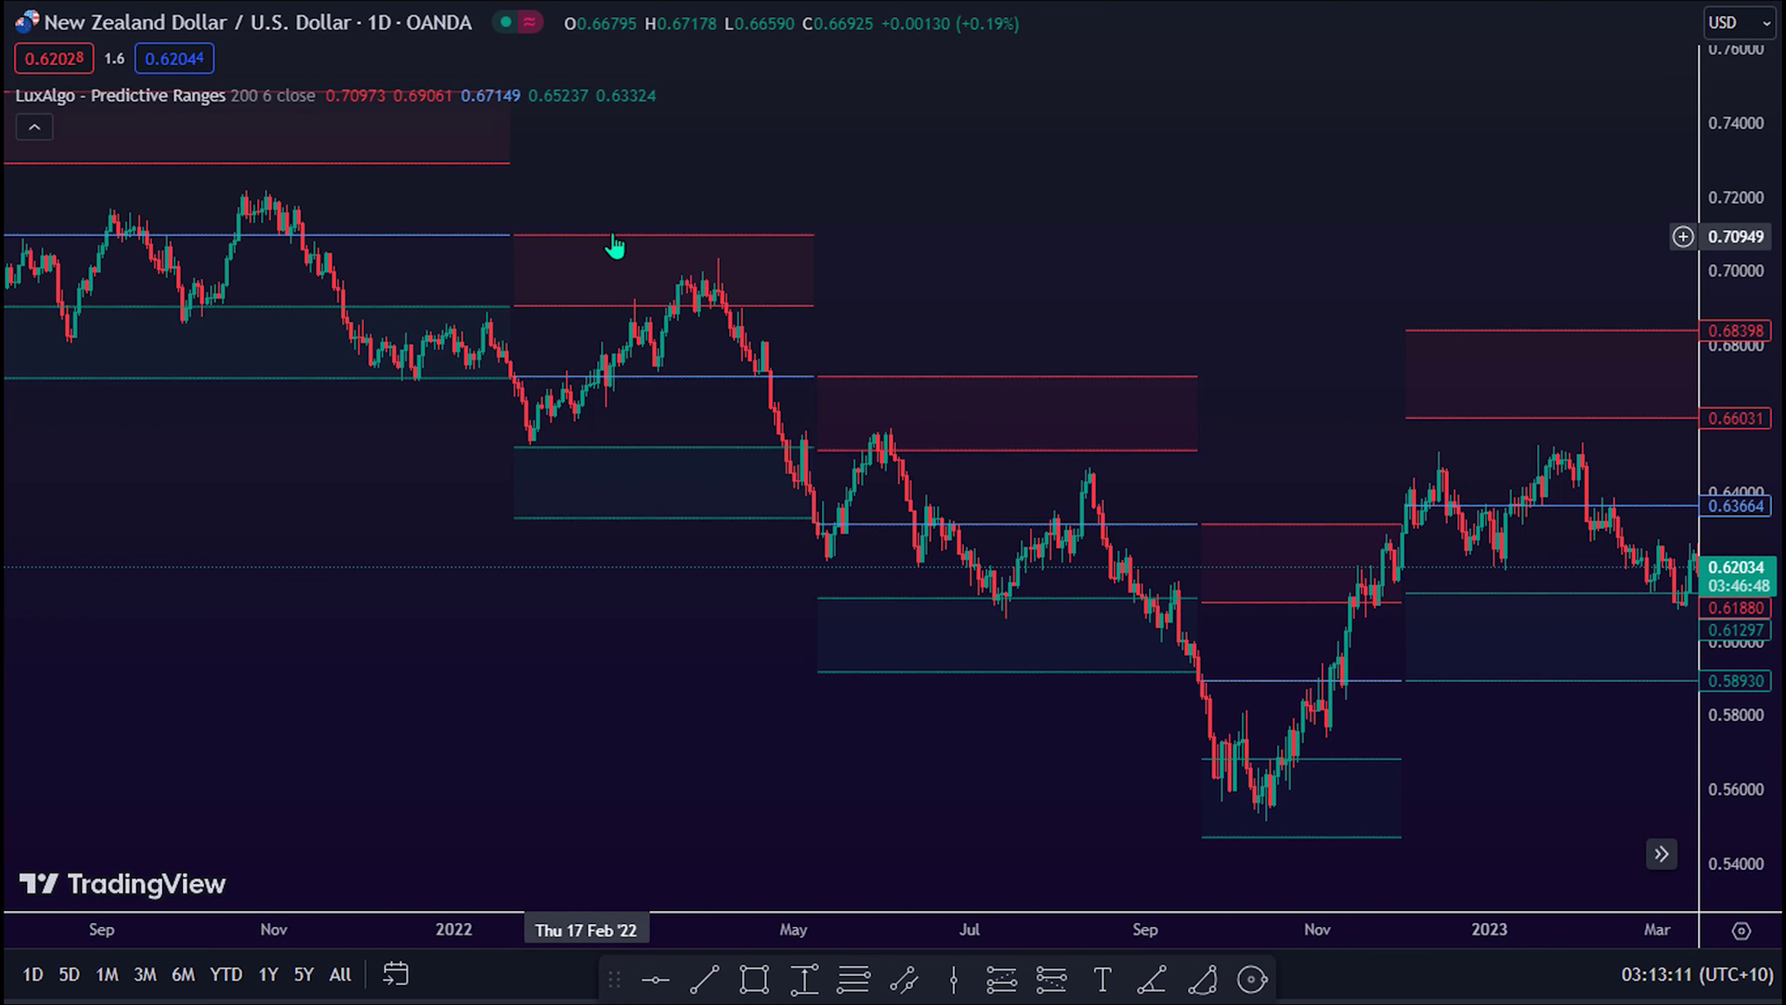
Examine the successively lower Predictive Ranges zones on NZD/USD from mid-2021 to September 2022, including price reactions at each level.
drag(558, 279, 785, 304)
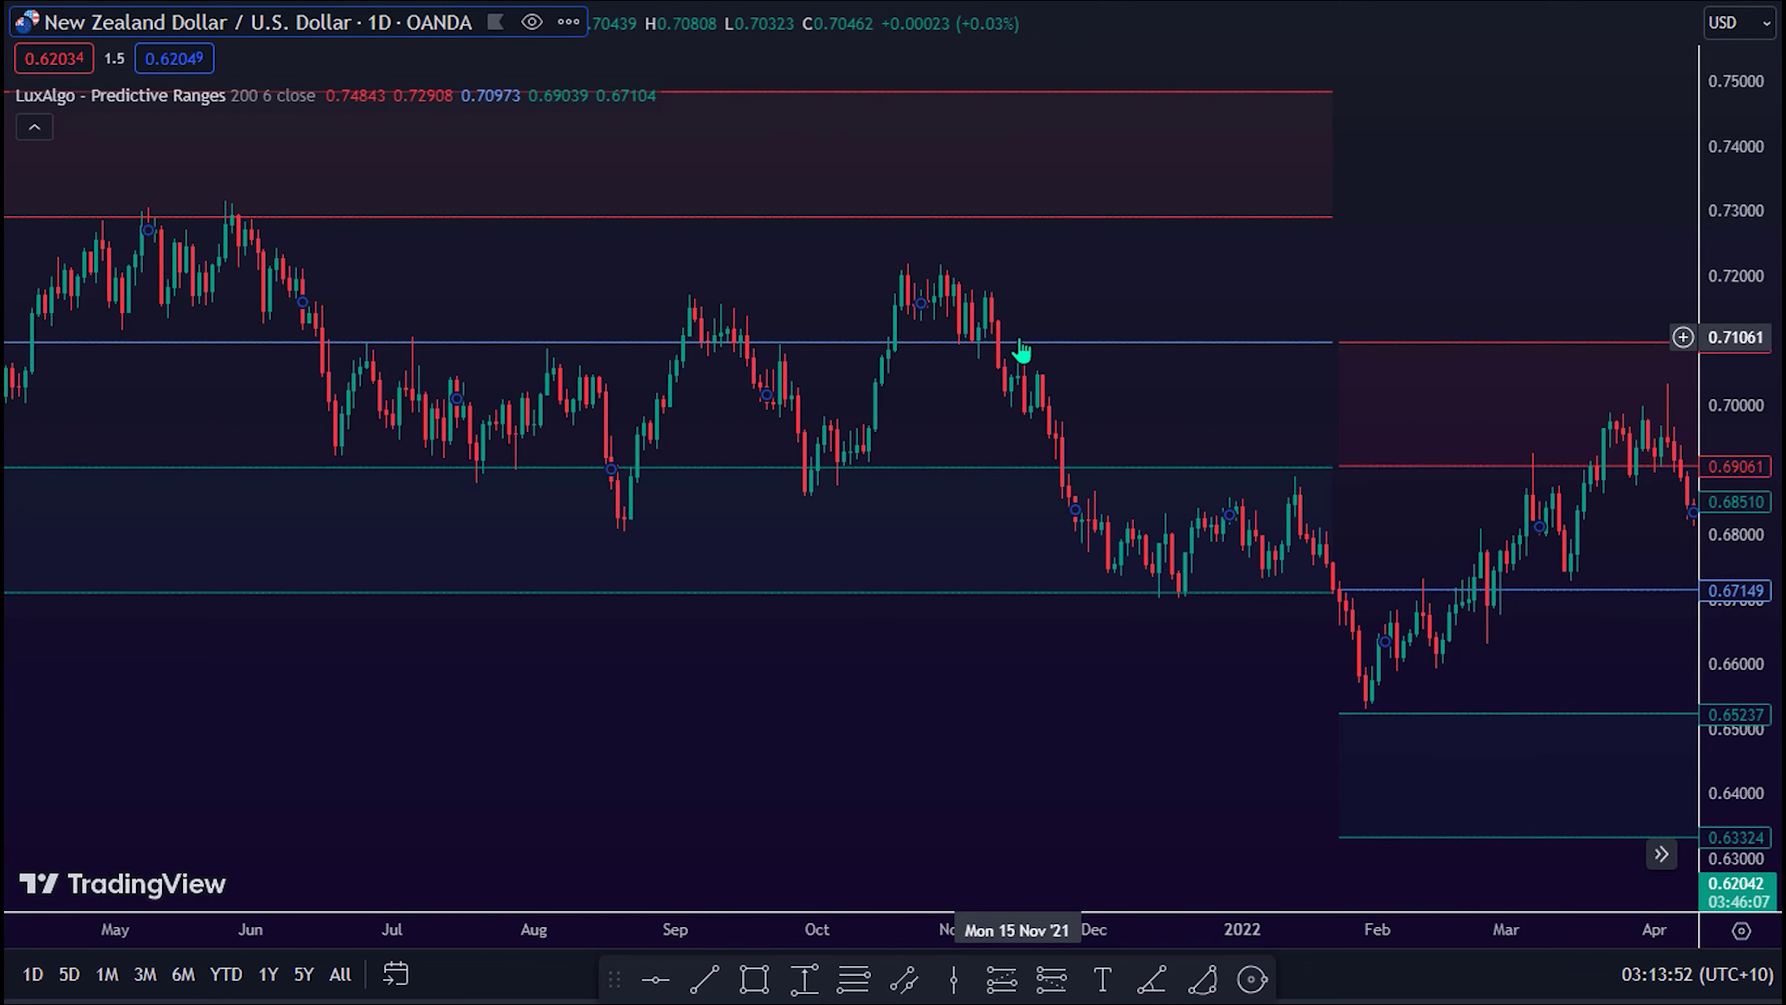
drag(1008, 359, 466, 322)
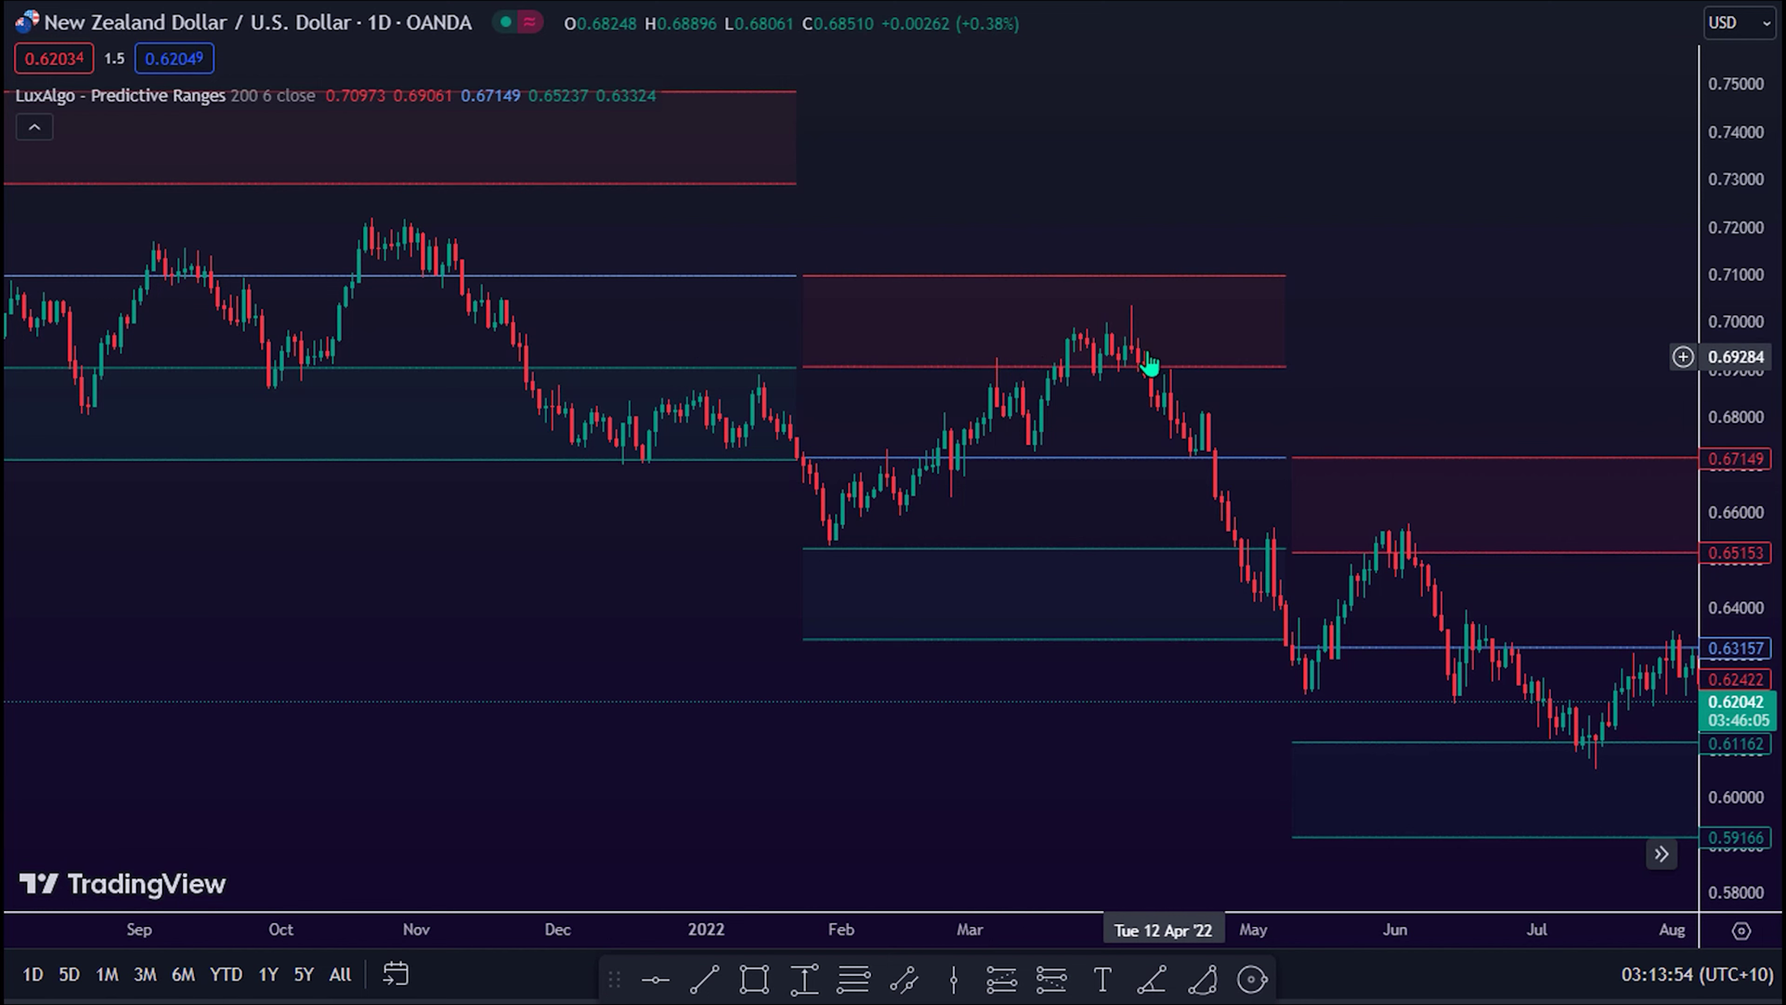
scroll(1154, 361, up, 2)
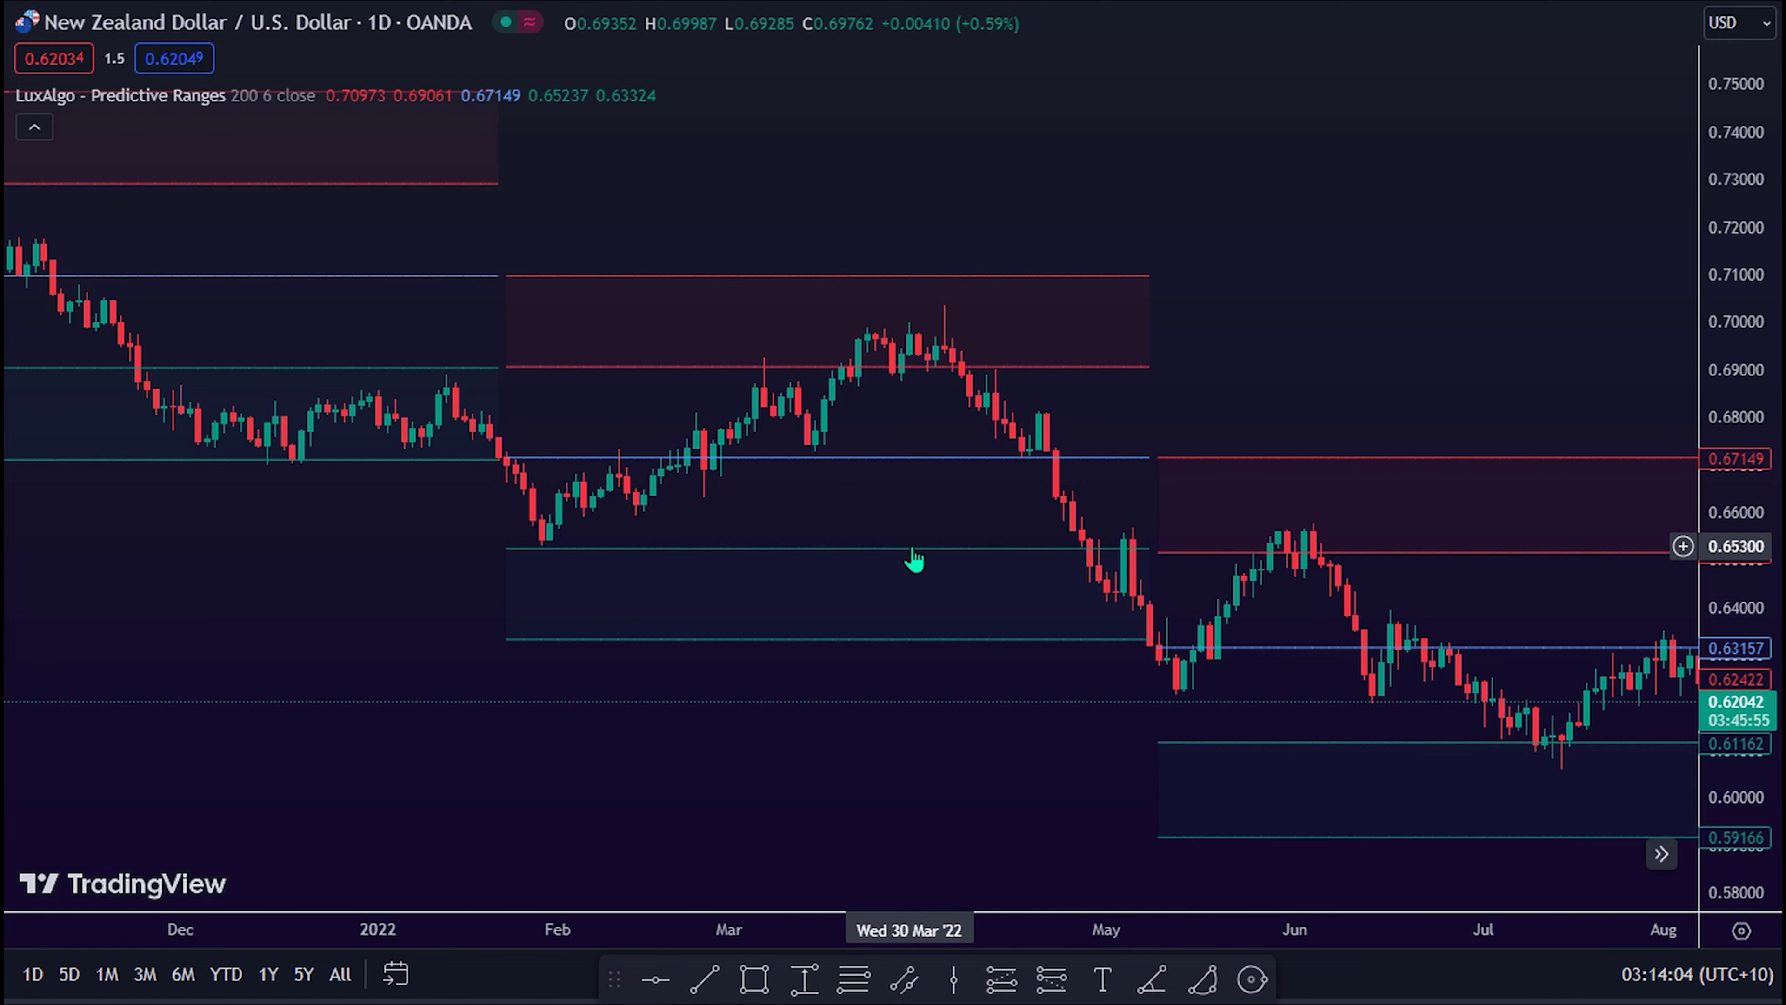
drag(1223, 623, 1021, 619)
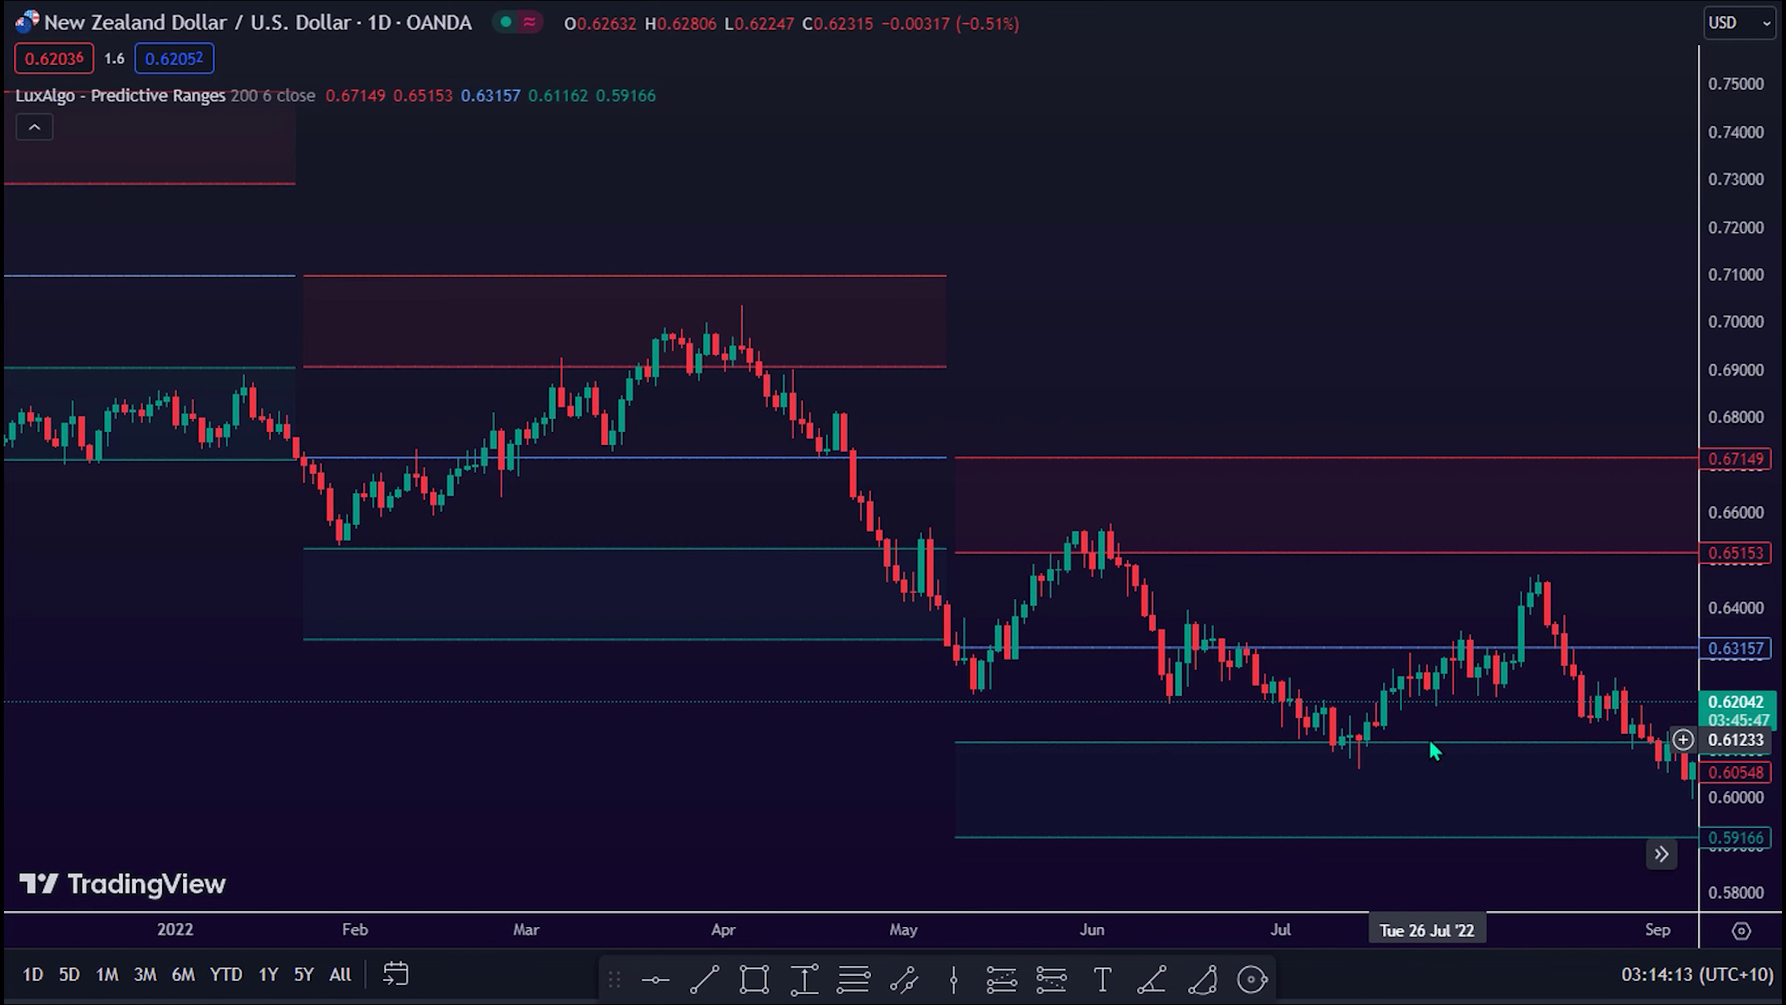
scroll(1421, 739, up, 1)
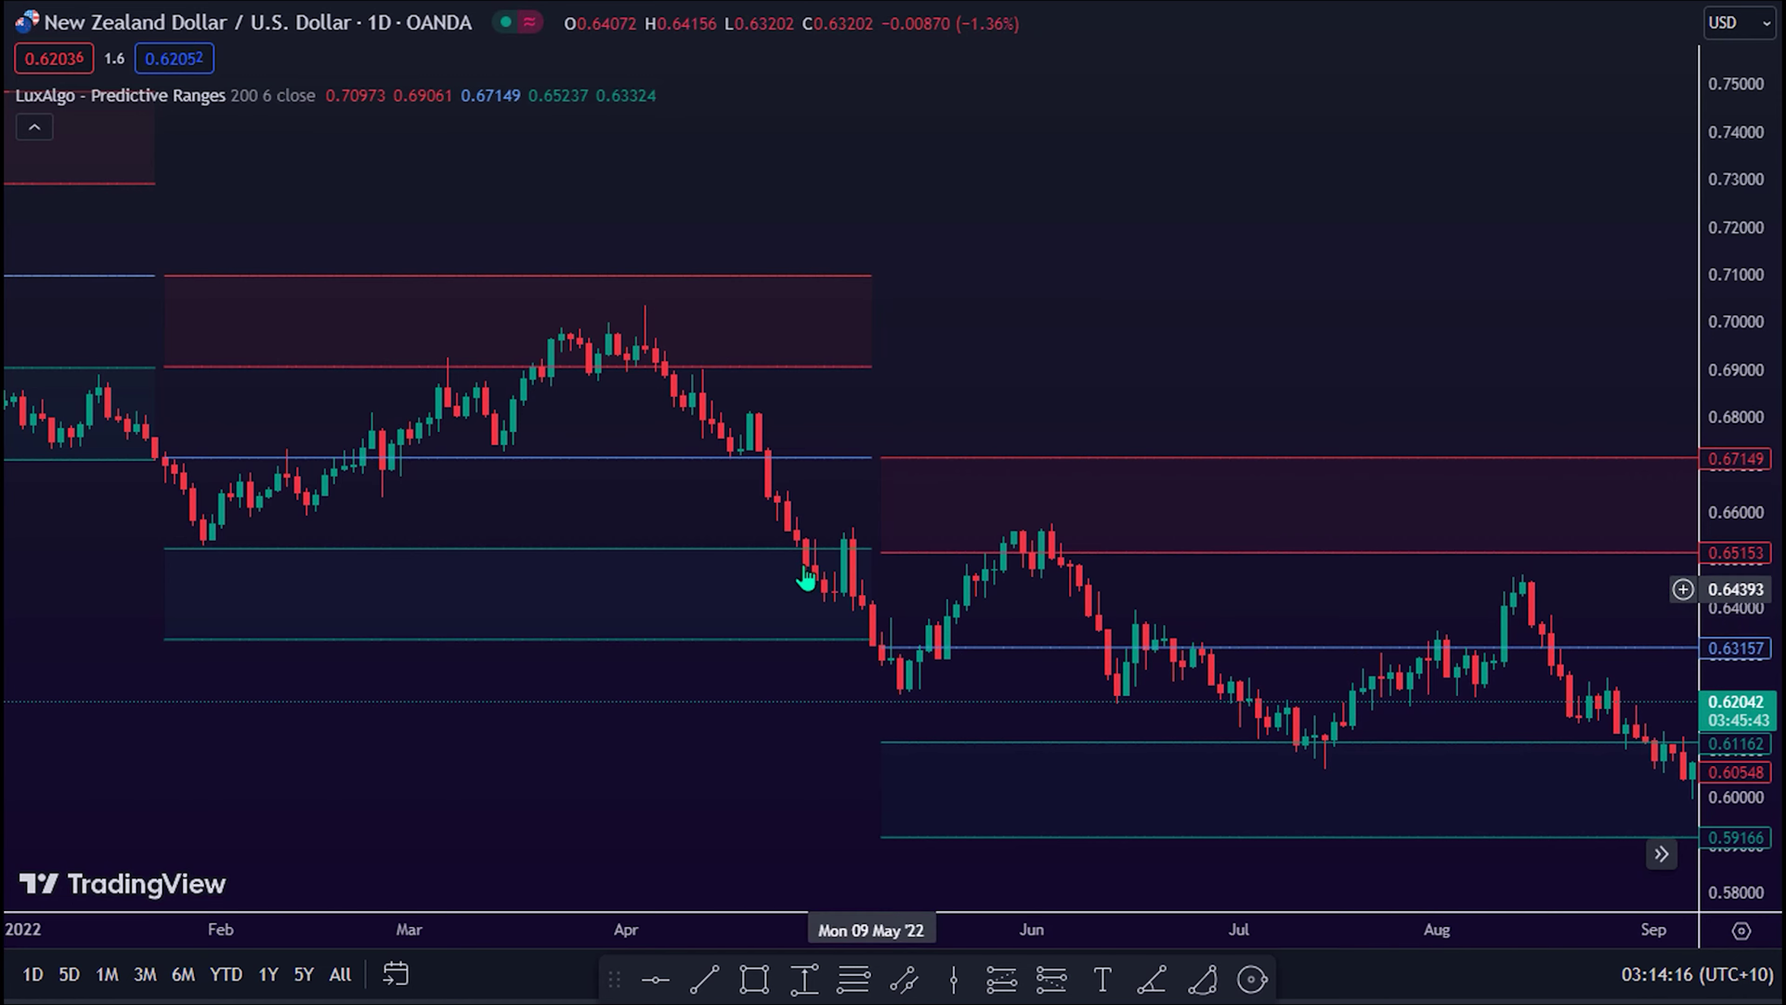
drag(820, 585, 1184, 522)
drag(1020, 471, 1144, 466)
drag(866, 452, 1259, 440)
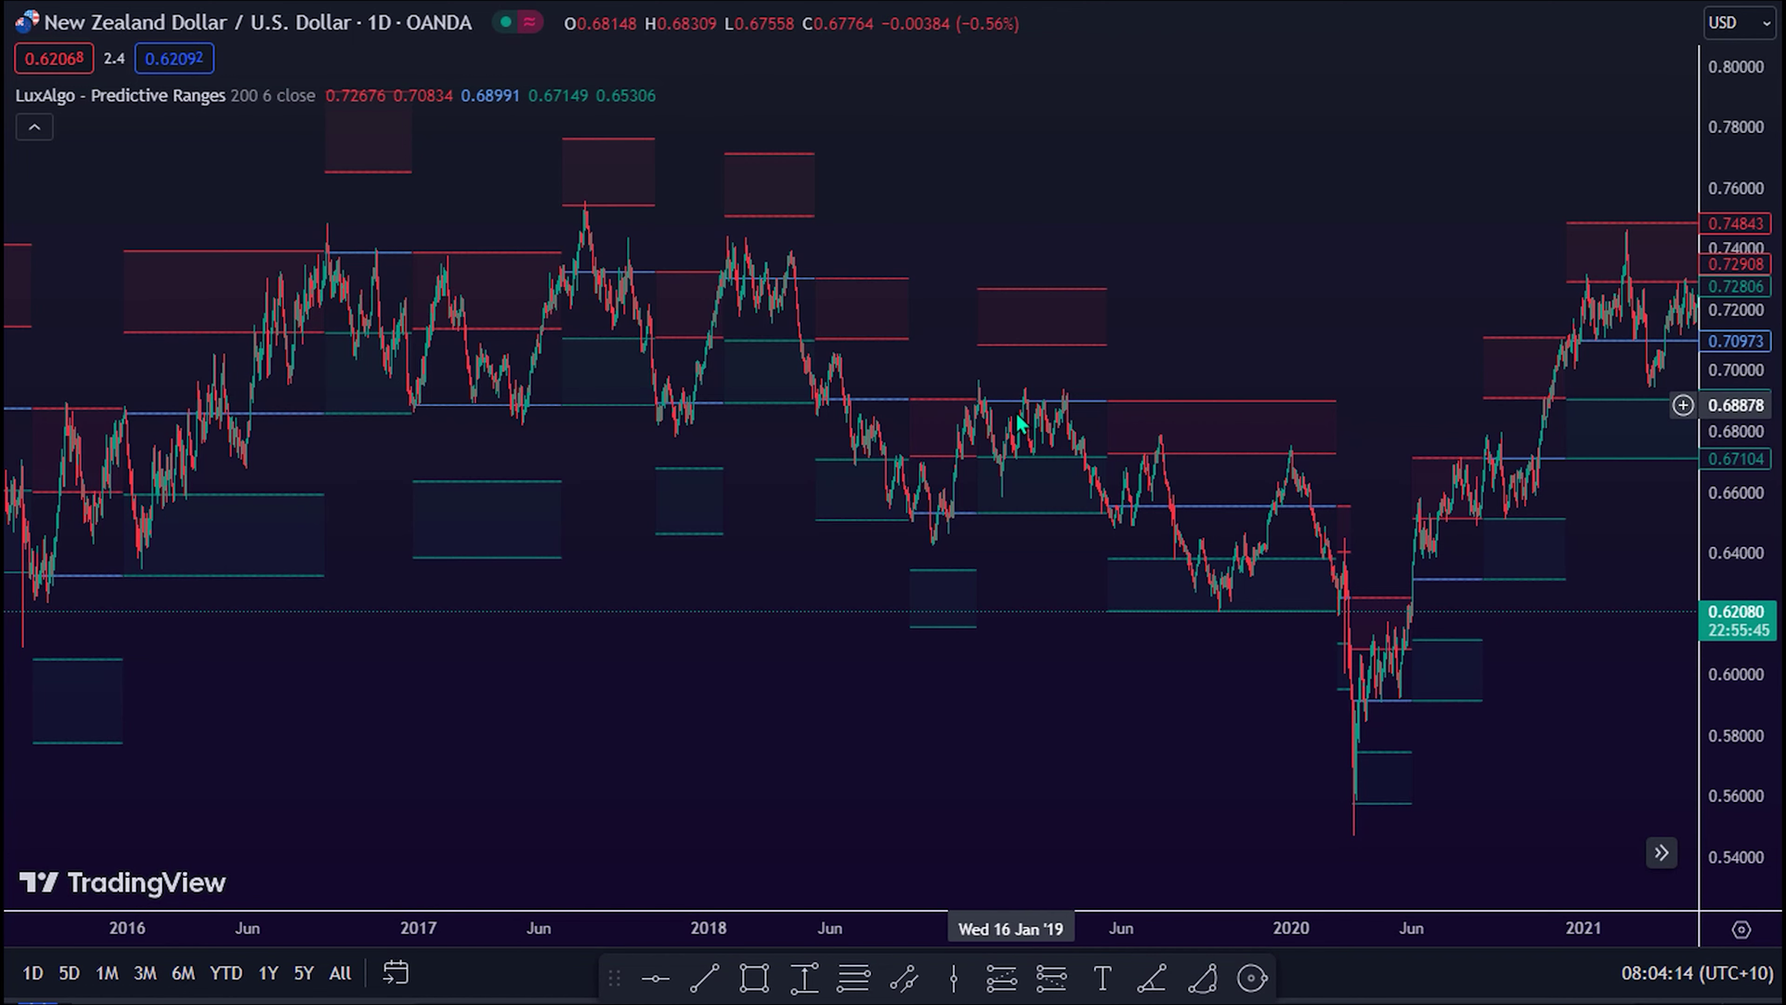
Examine how the NZD/USD range zones shift from 2018 through the March 2020 drop and the following recovery.
scroll(1017, 417, up, 5)
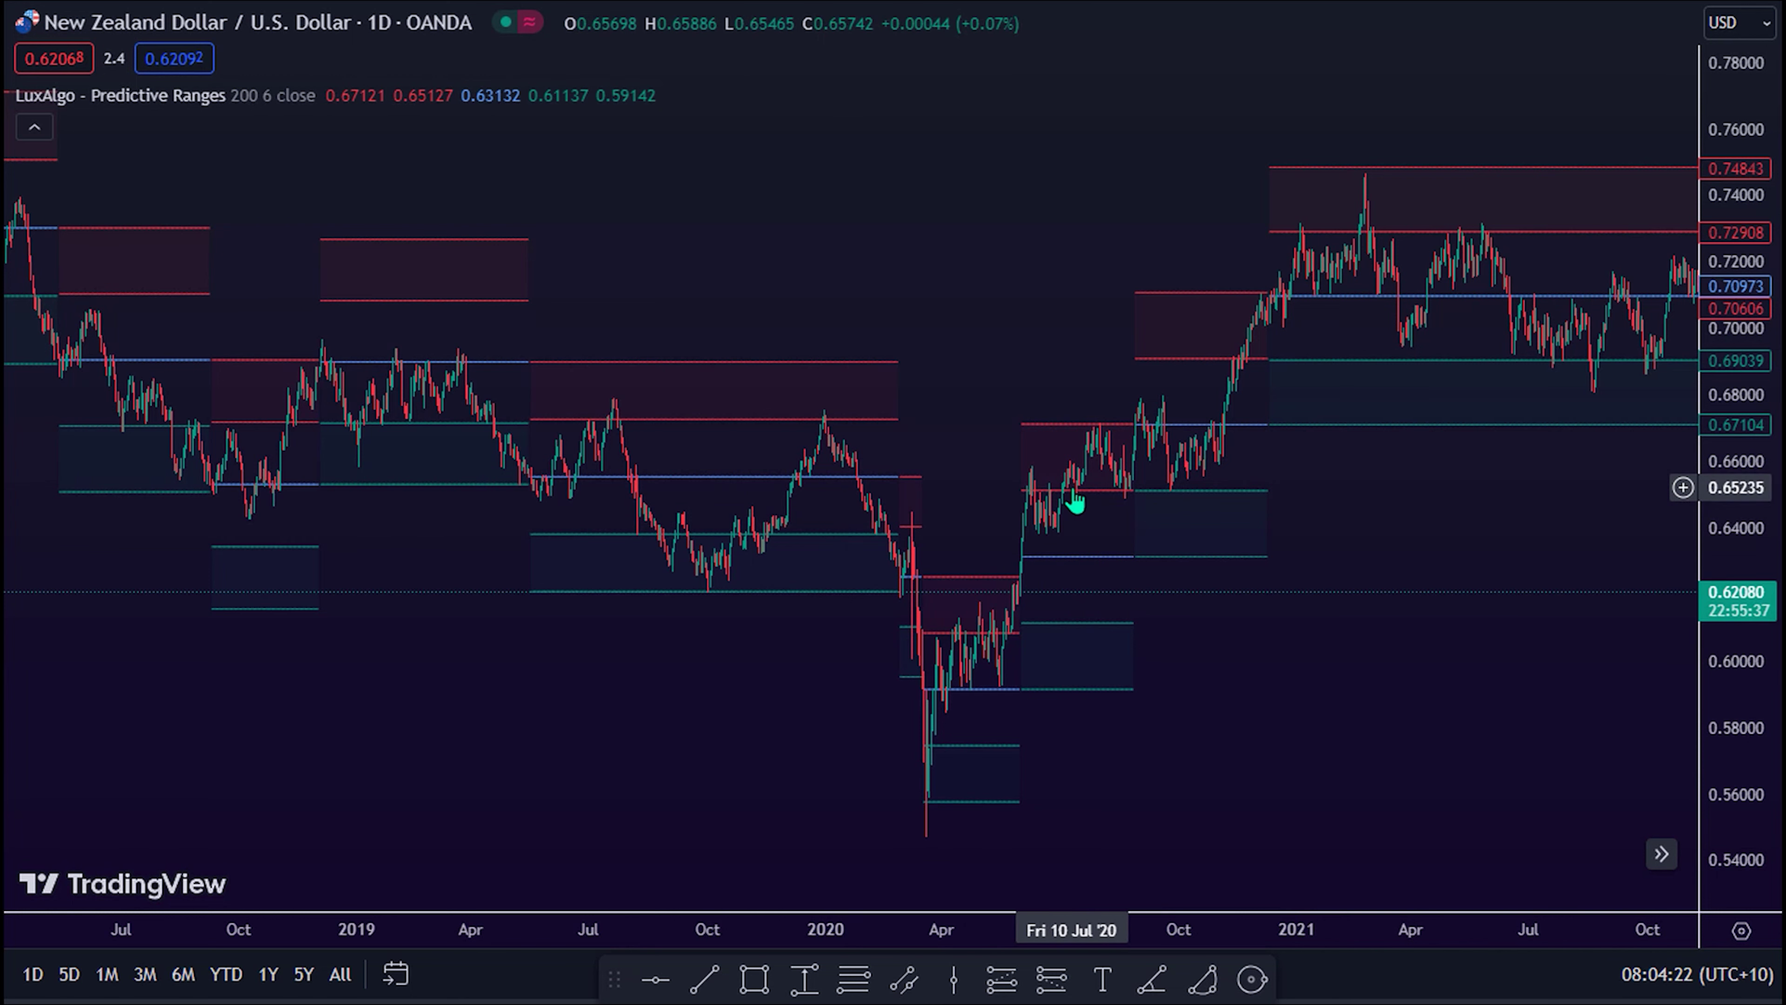
scroll(1076, 501, up, 3)
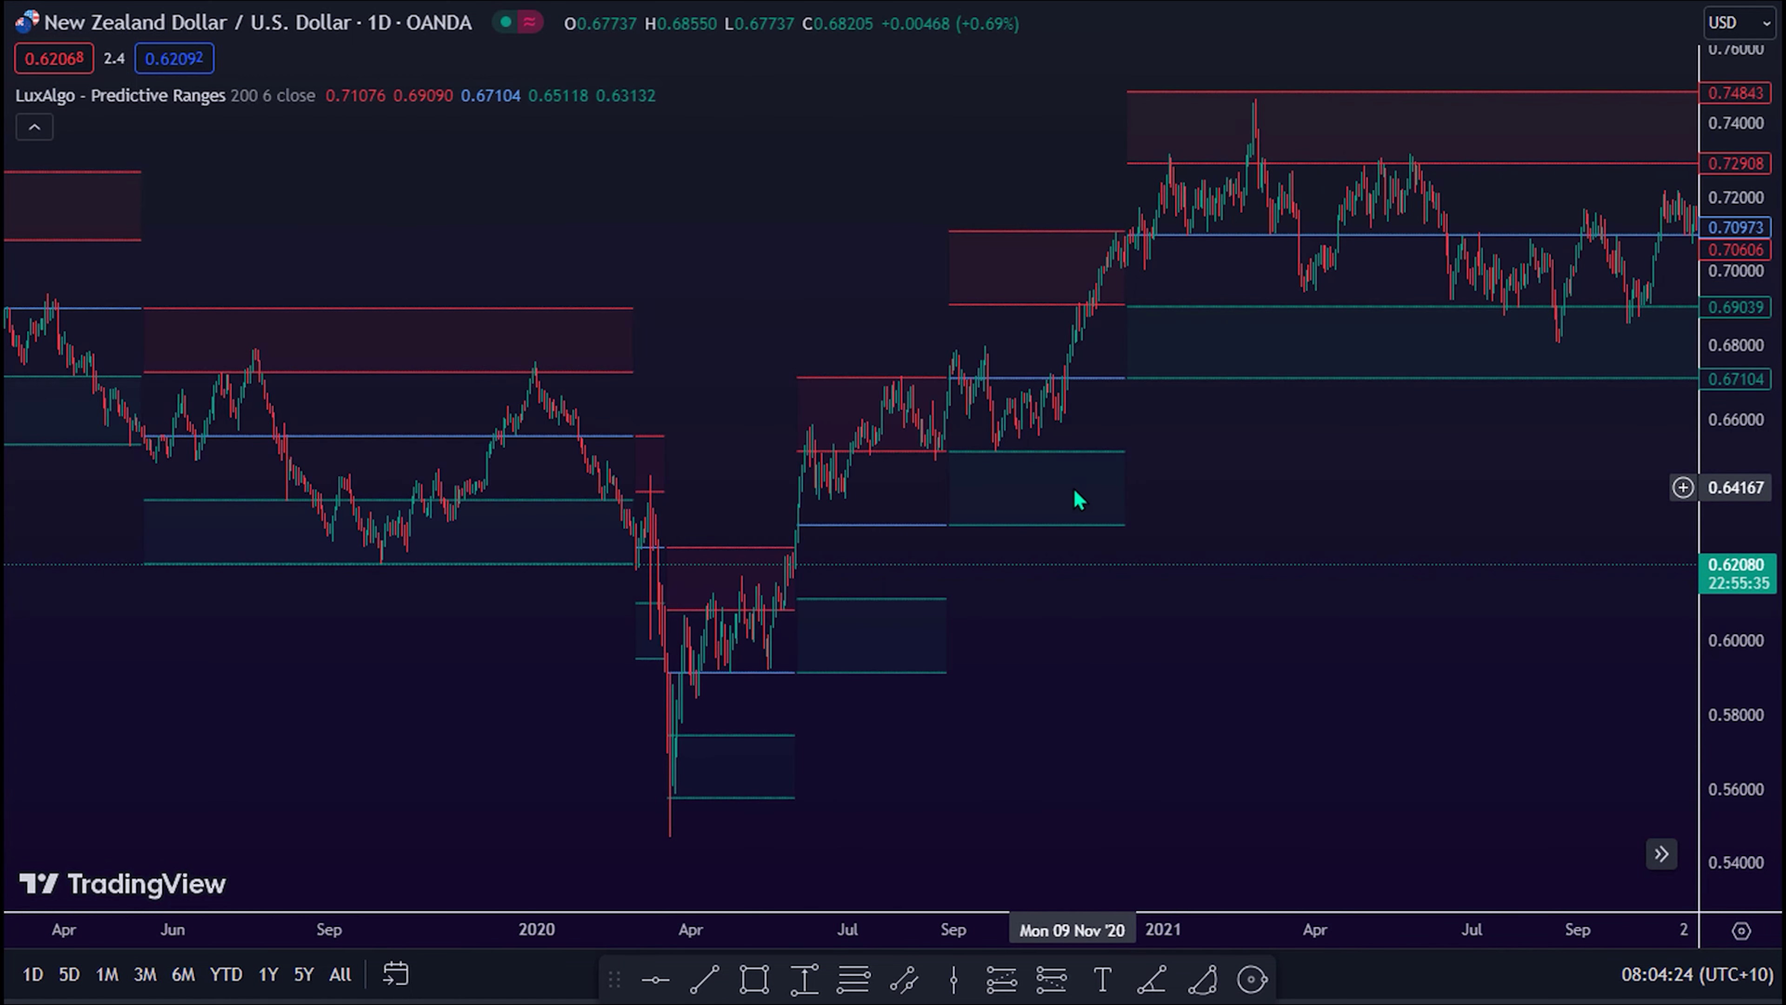
drag(608, 431, 1025, 423)
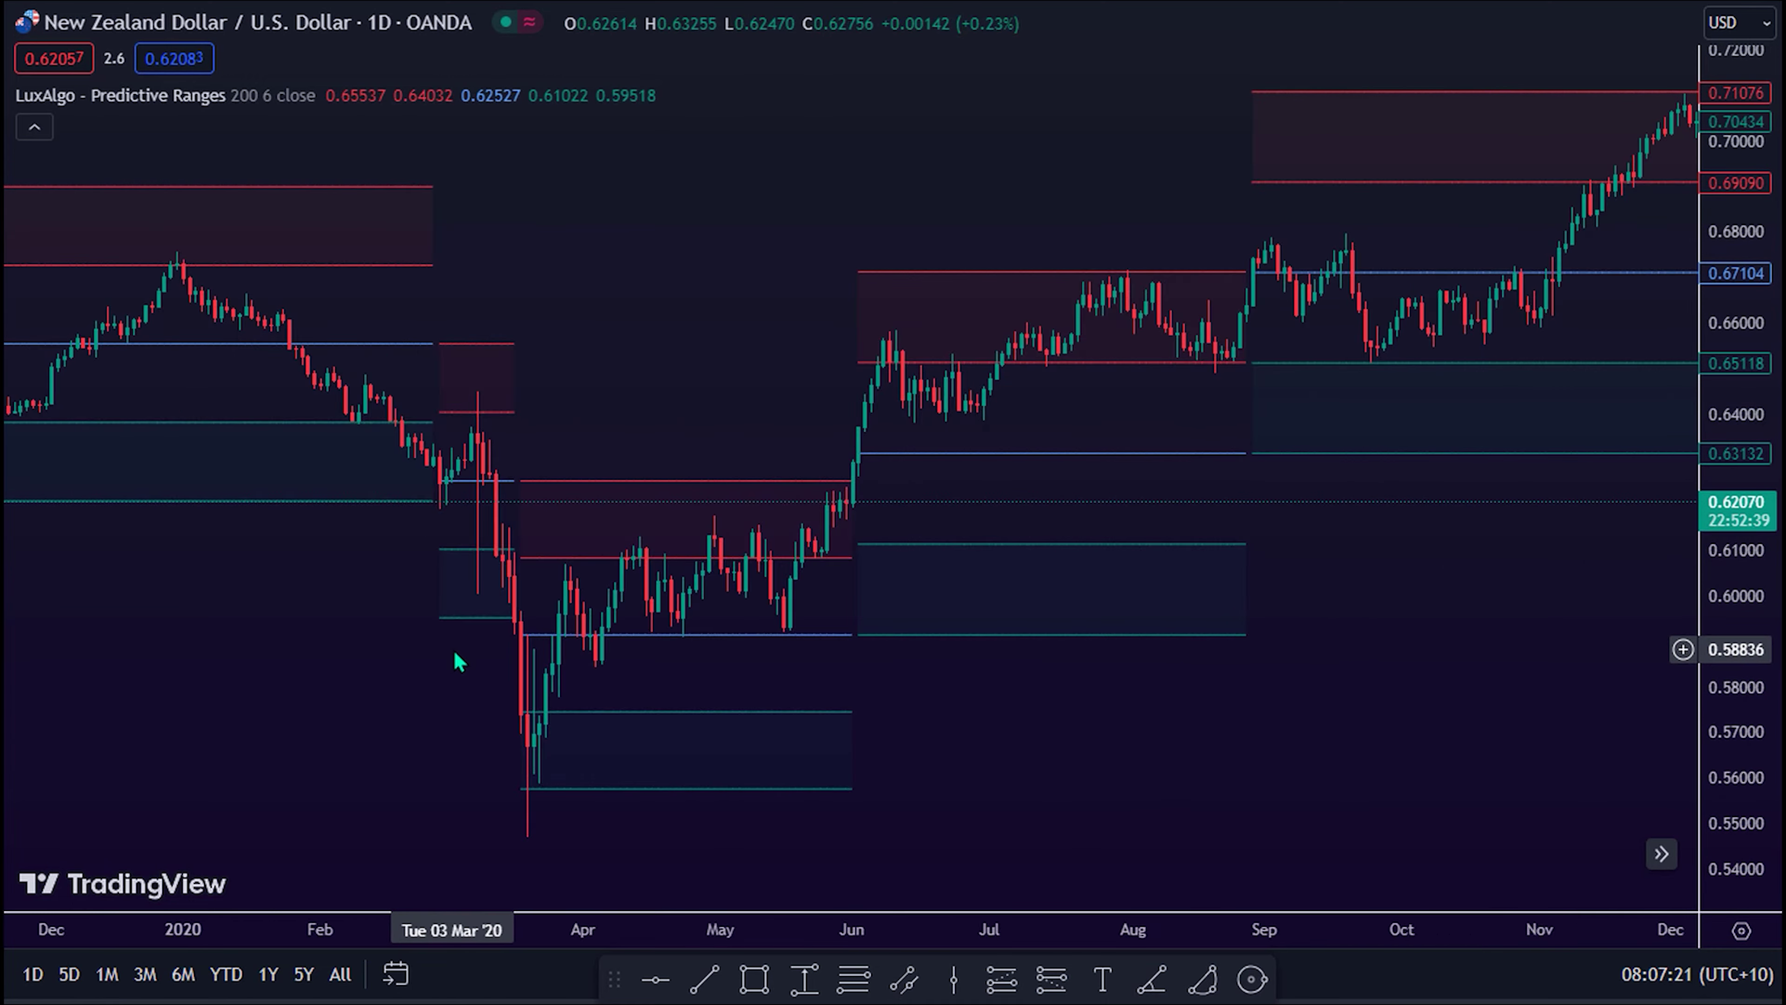
scroll(422, 670, up, 3)
drag(382, 678, 1148, 721)
scroll(1033, 669, up, 5)
drag(865, 667, 817, 669)
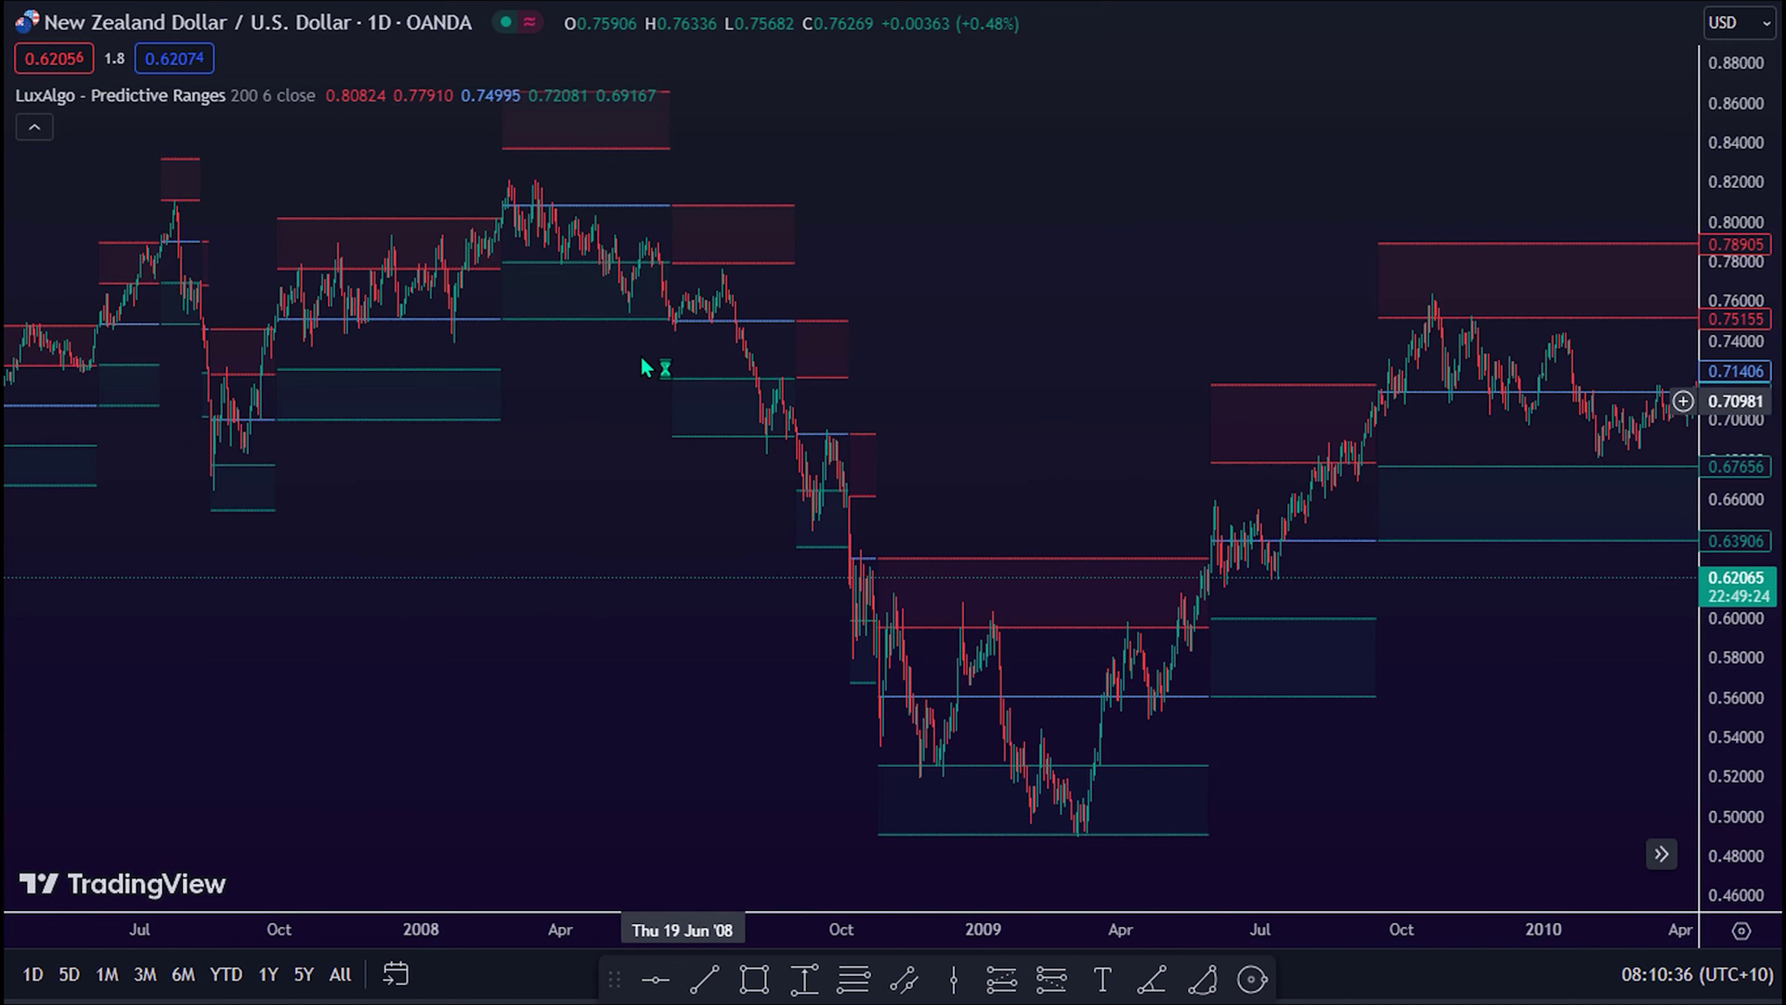
Examine price reactions at the NZD/USD range levels from the 2008 decline through the bottom and recovery in mid-2009.
scroll(654, 373, up, 2)
scroll(643, 366, up, 1)
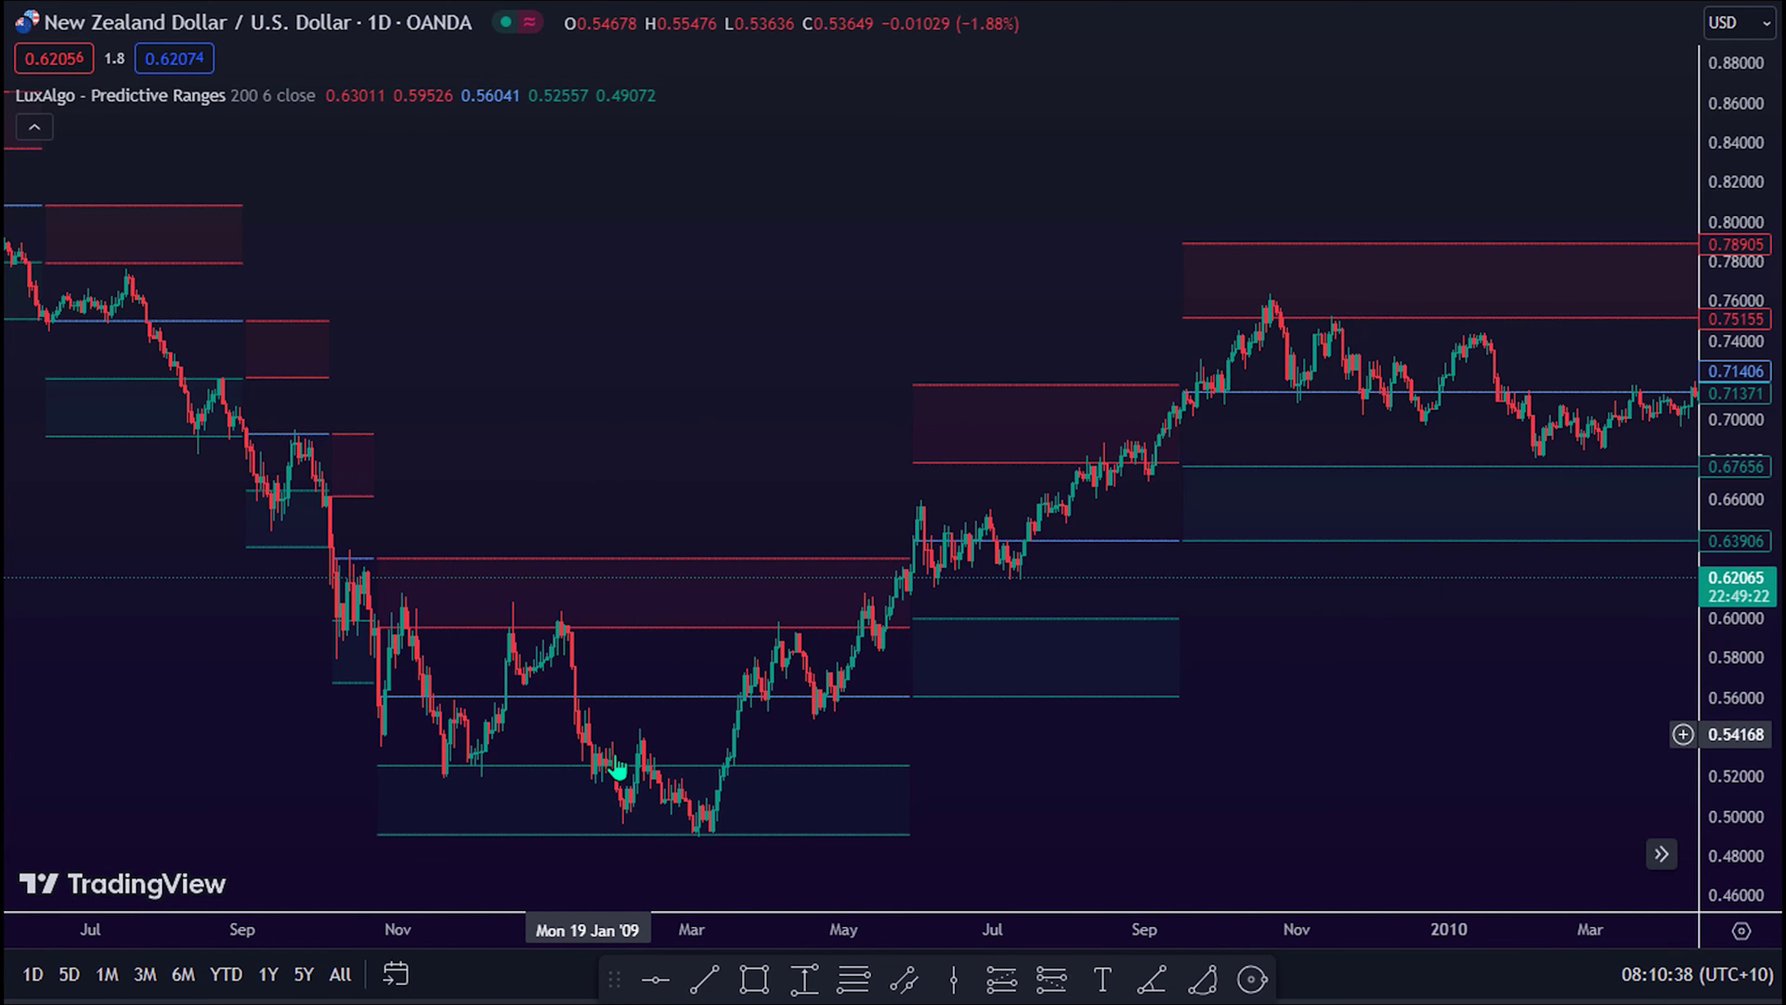
scroll(698, 808, up, 2)
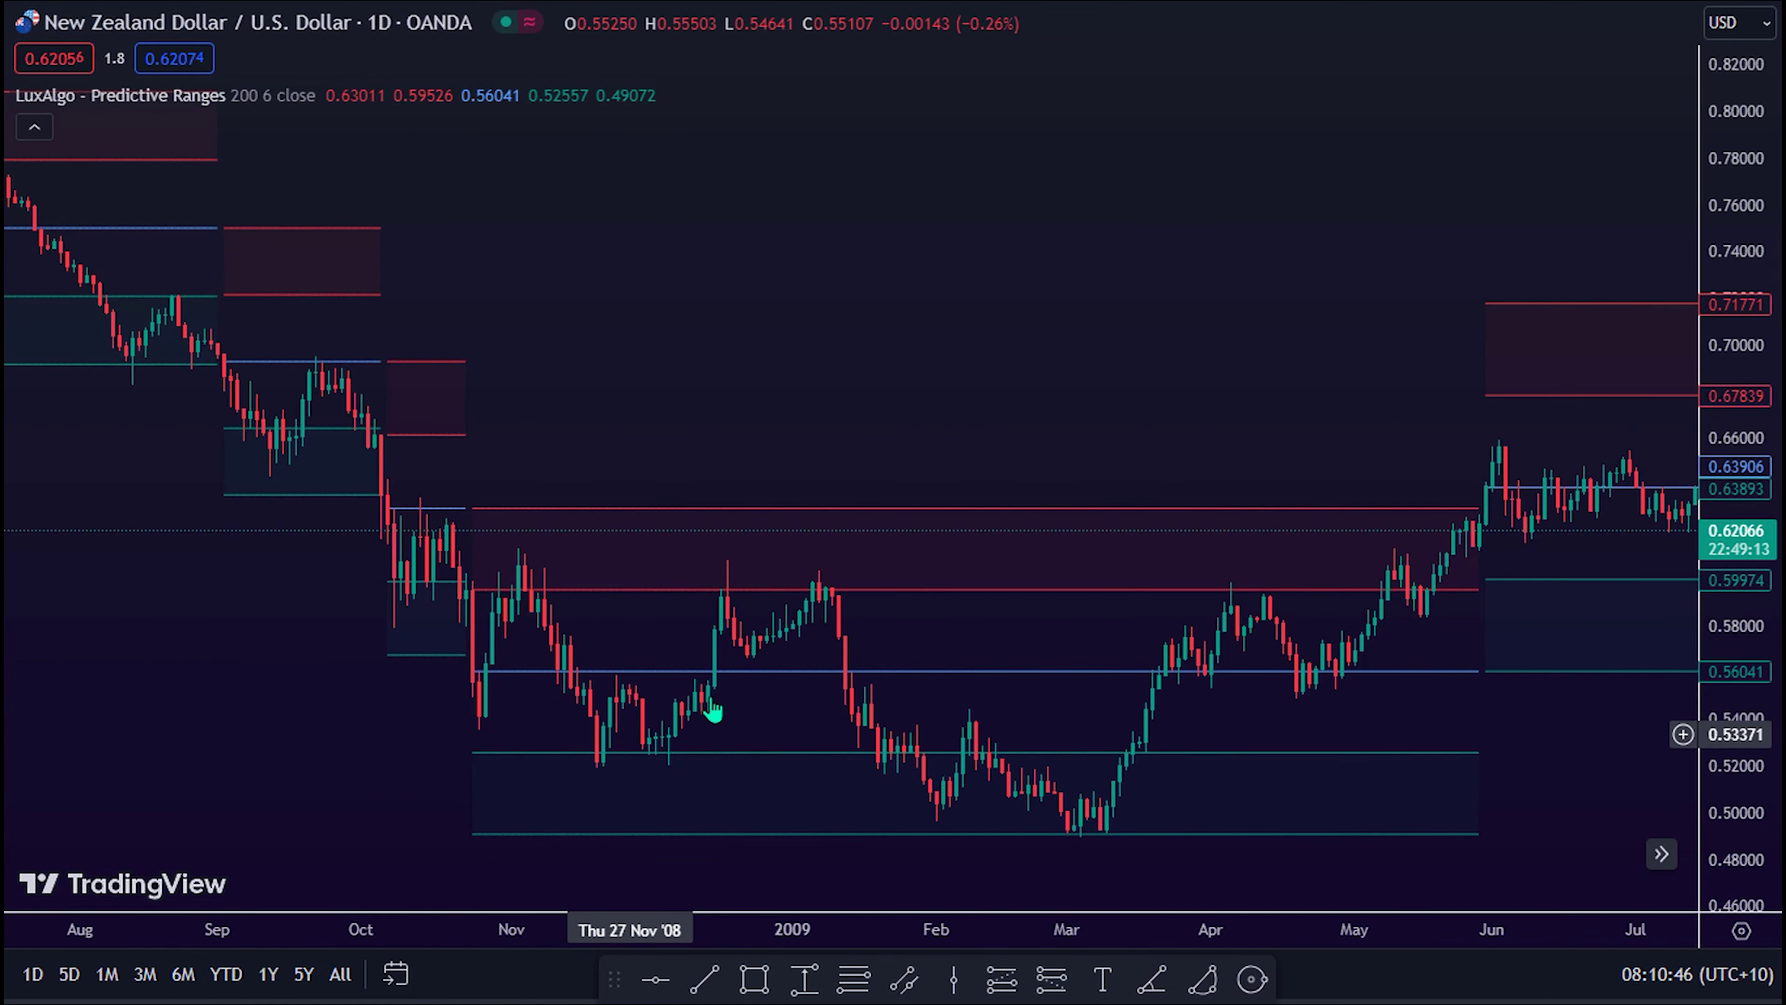
scroll(1036, 722, up, 3)
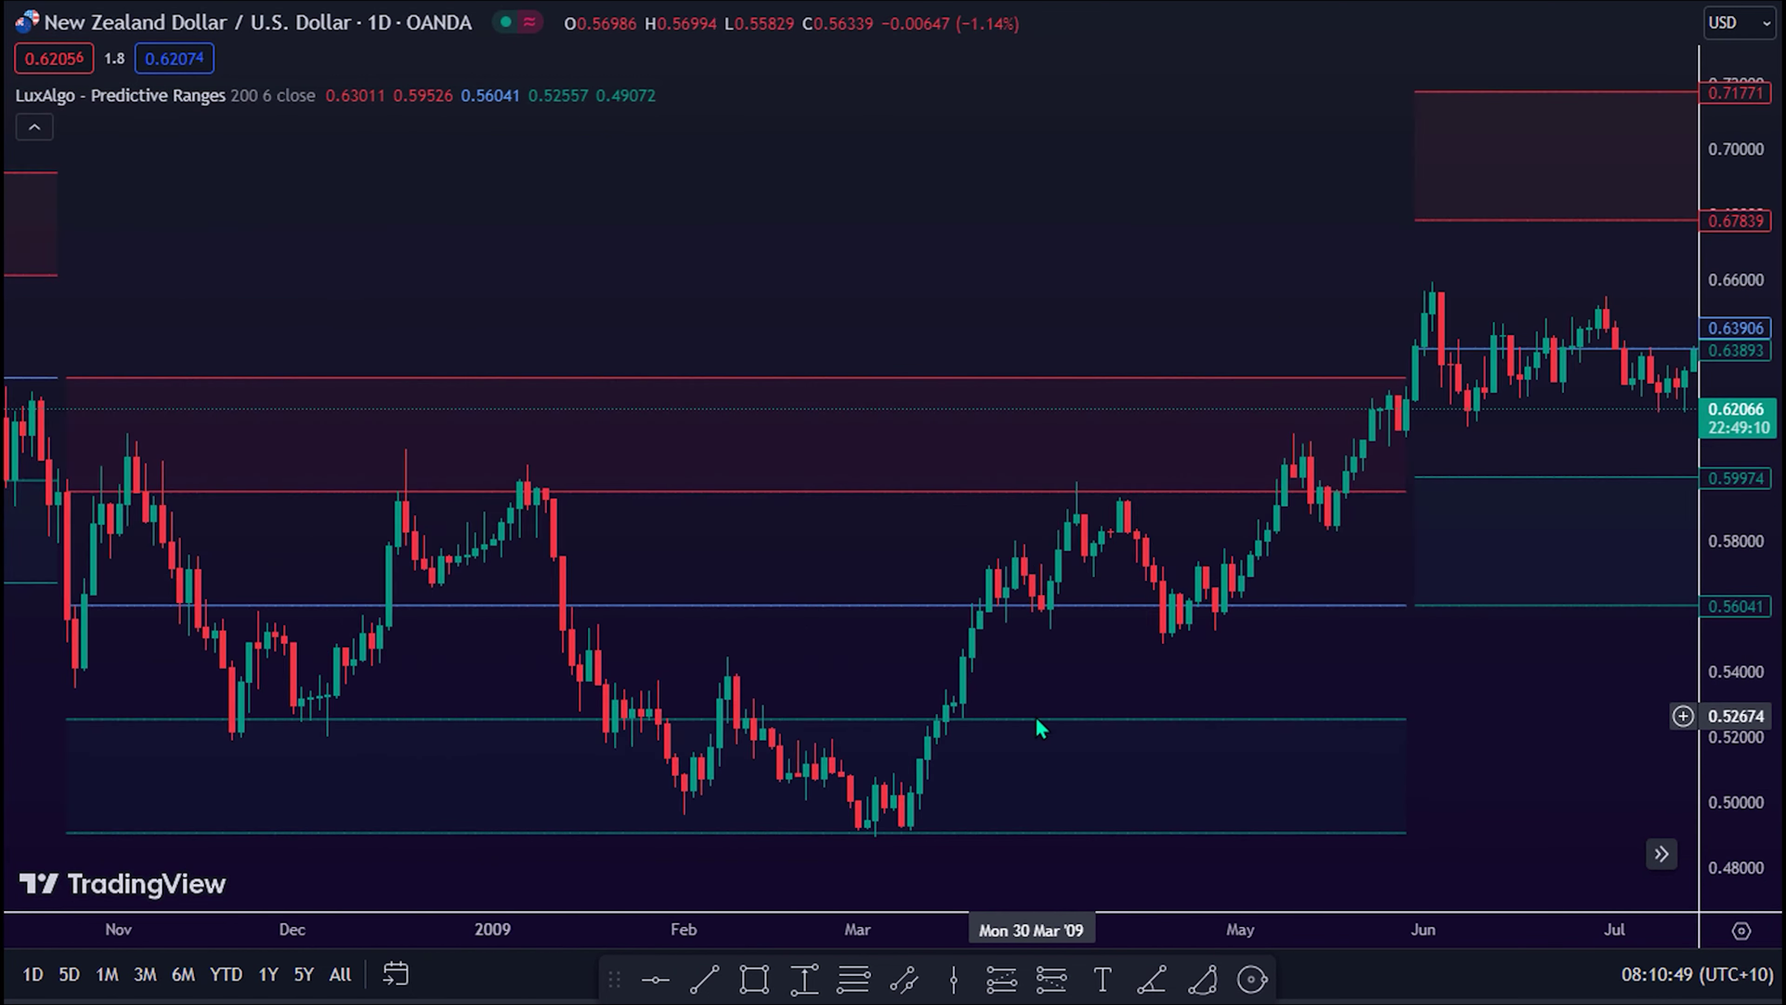
scroll(784, 686, down, 3)
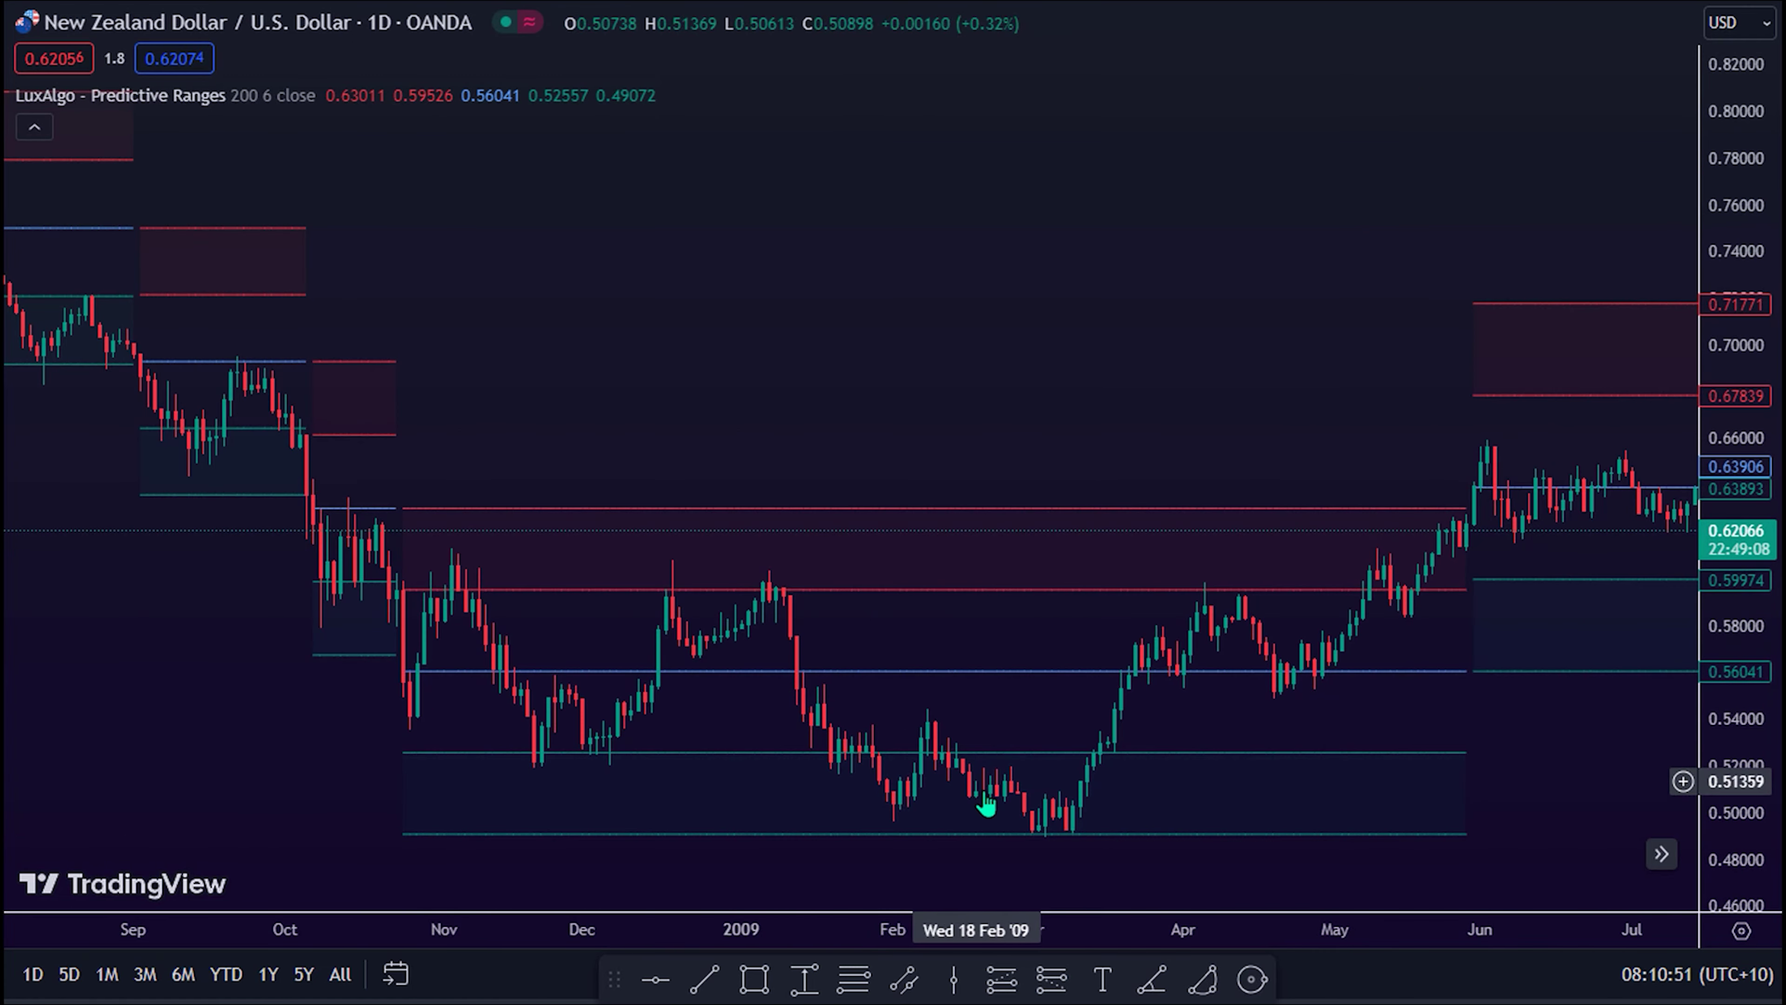
scroll(992, 773, up, 1)
scroll(981, 739, up, 2)
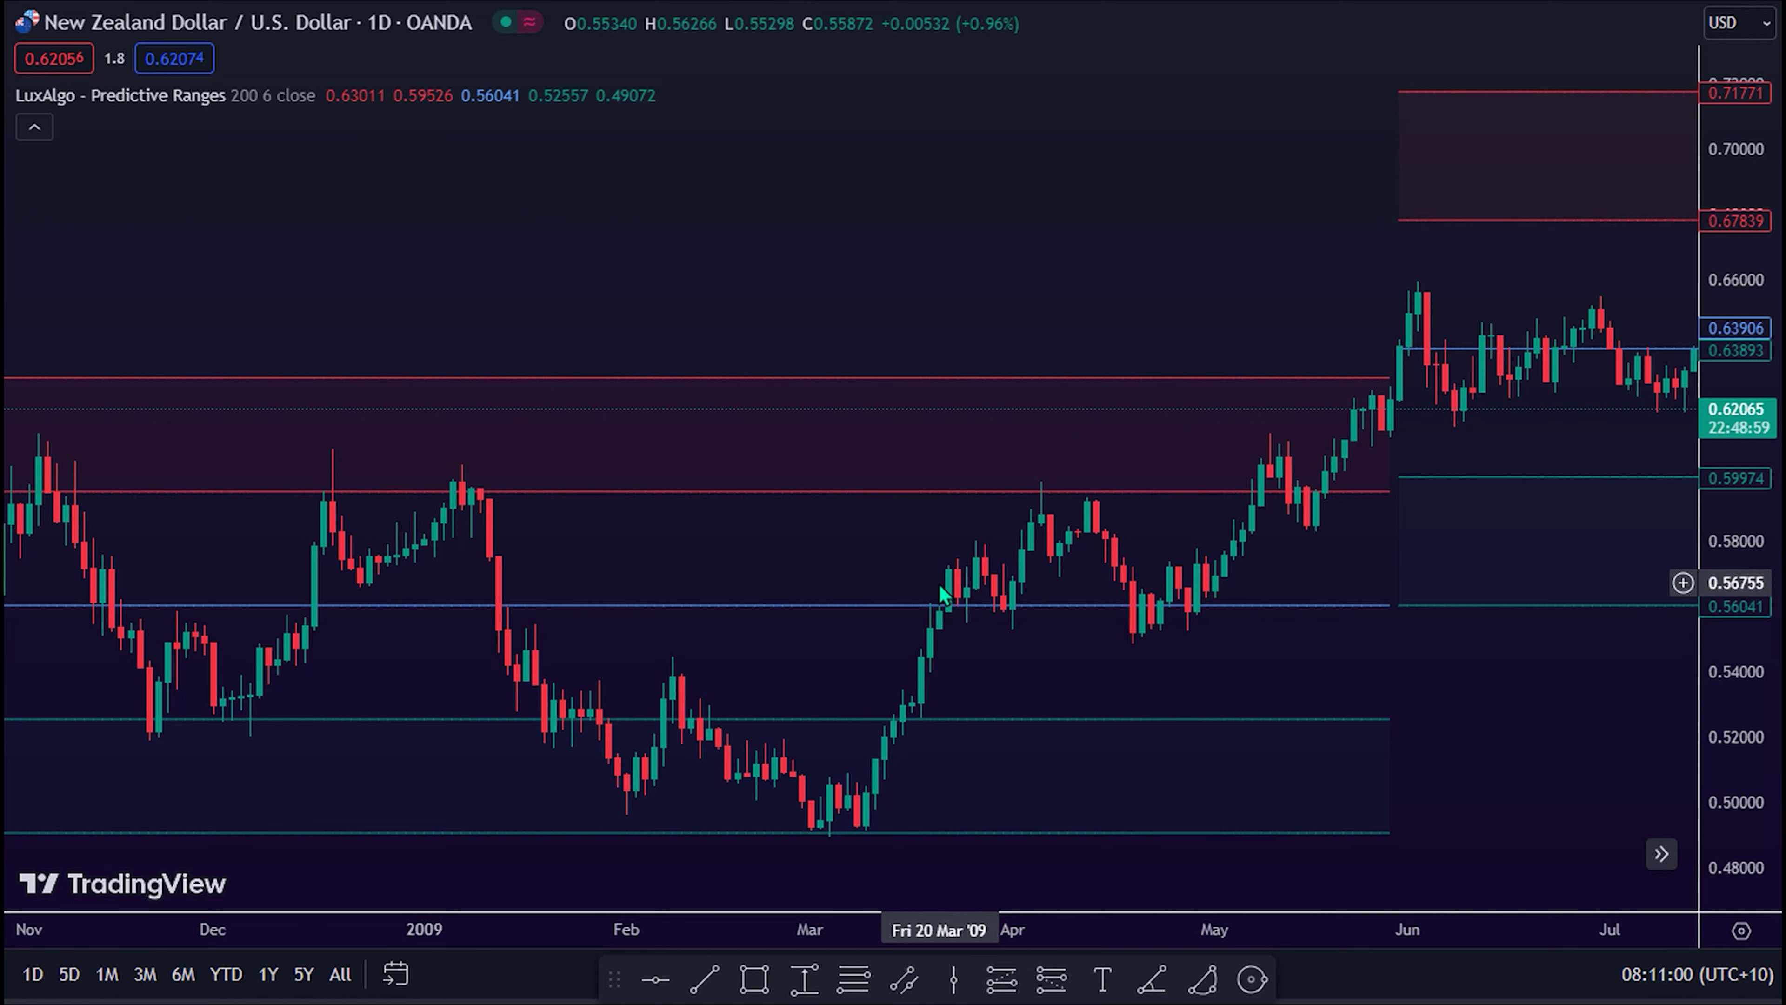
scroll(942, 585, up, 1)
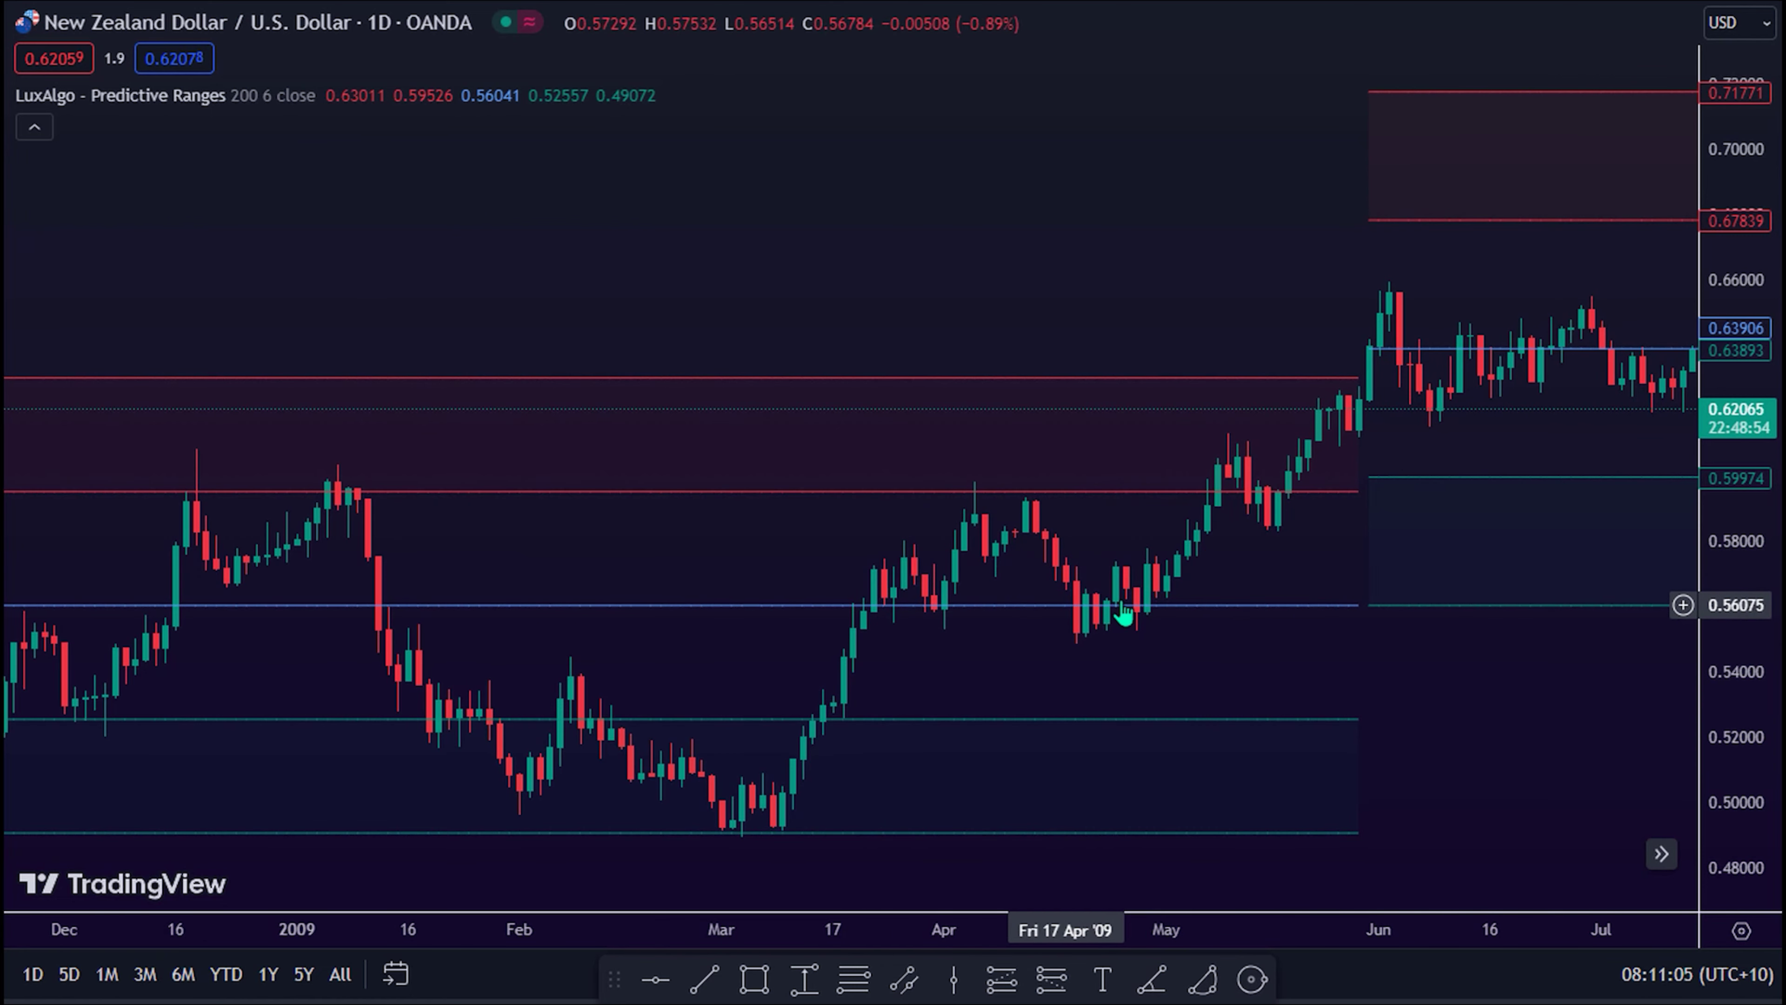
scroll(1119, 592, down, 1)
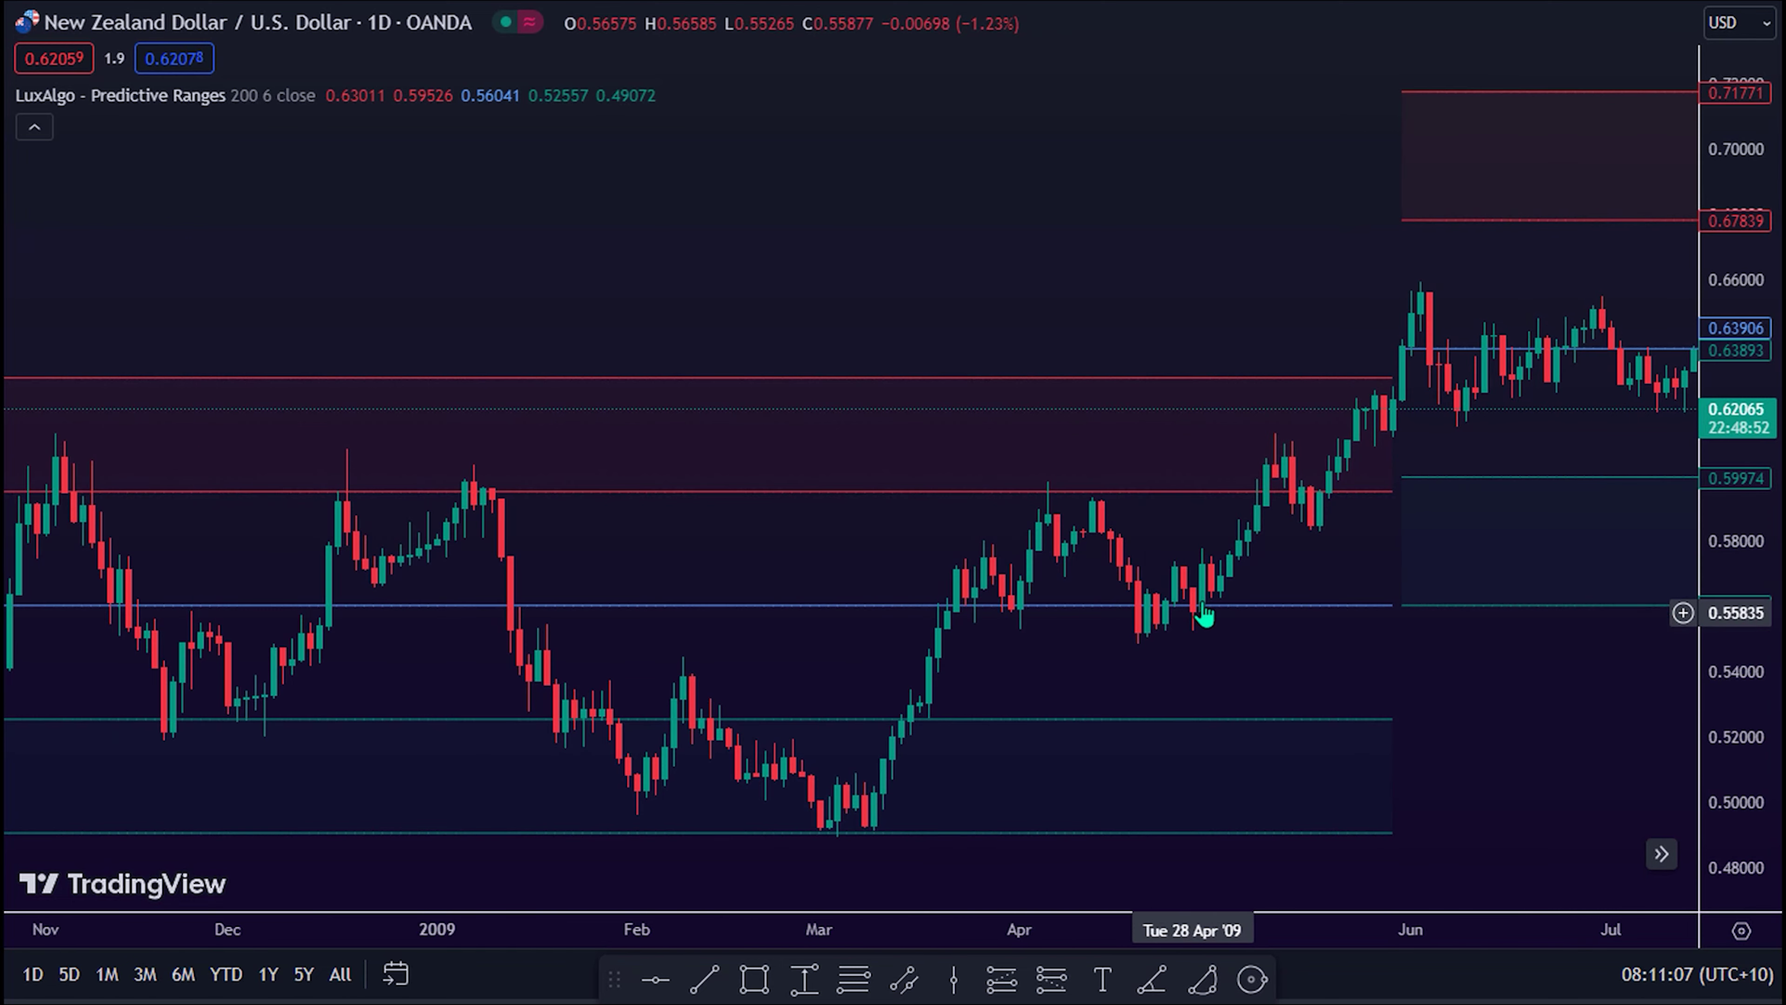
drag(1347, 538, 957, 530)
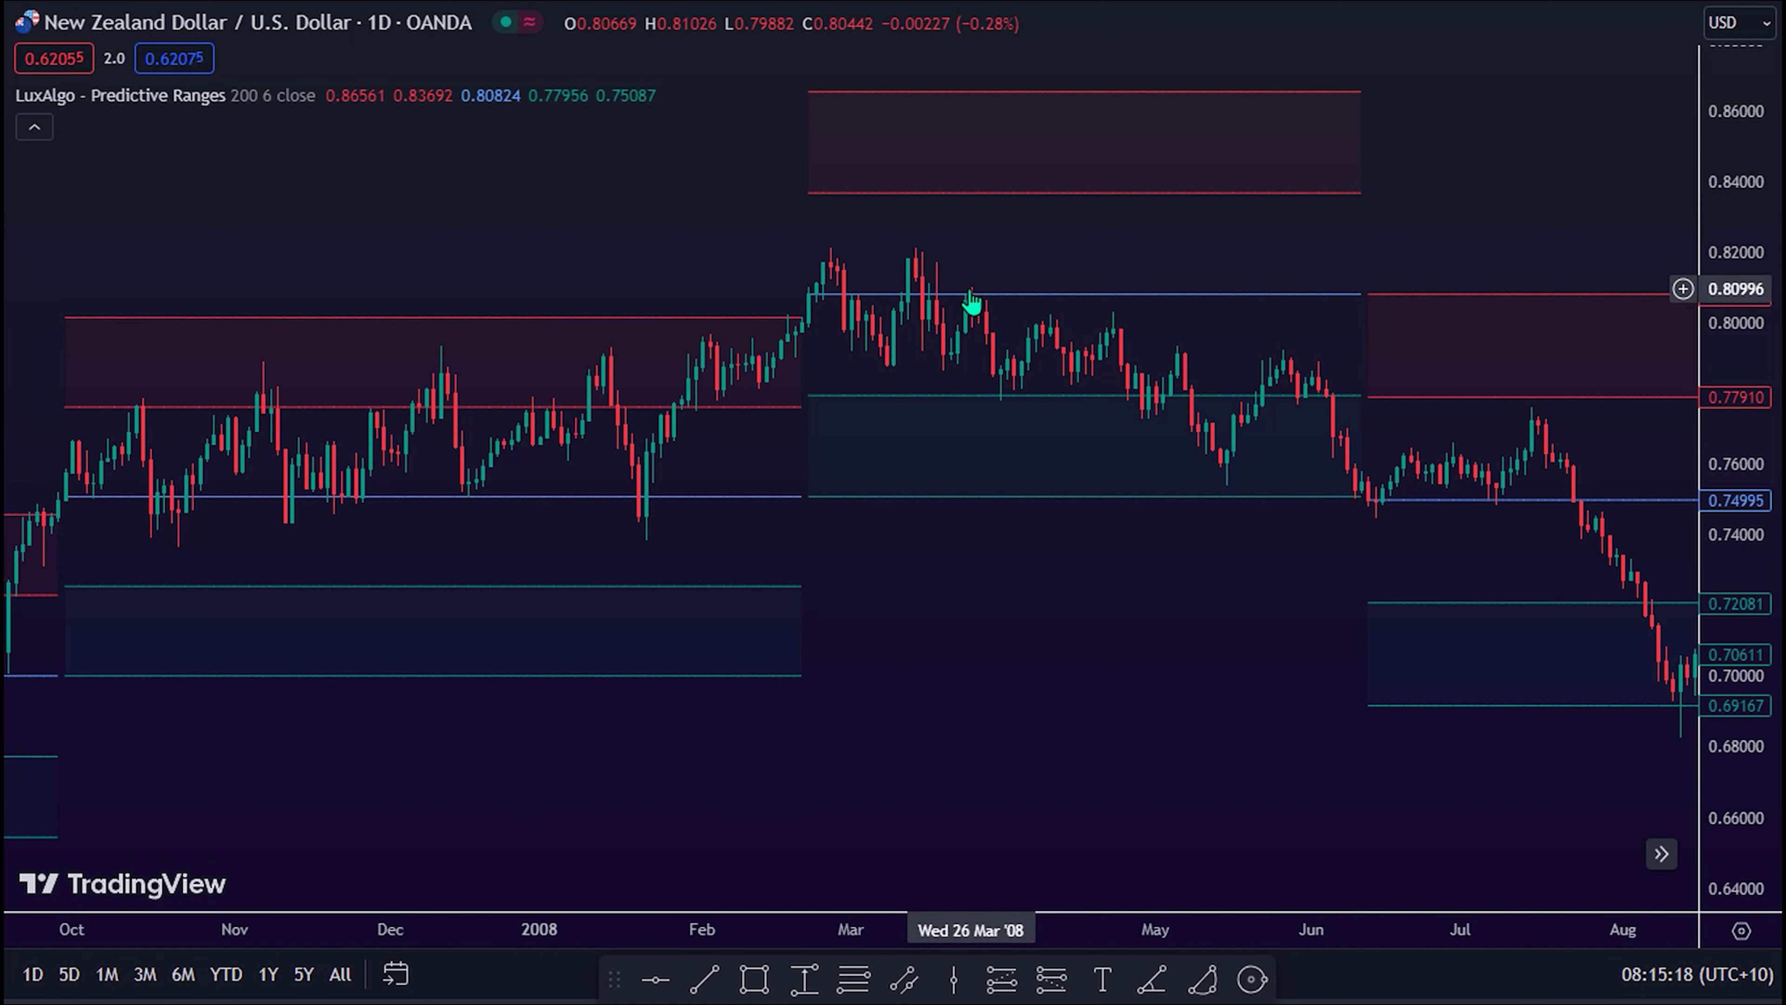
Examine how NZD/USD price behaves around the average and lower range levels between February and August 2008.
scroll(1120, 339, down, 2)
drag(1120, 339, 677, 311)
scroll(1132, 317, up, 2)
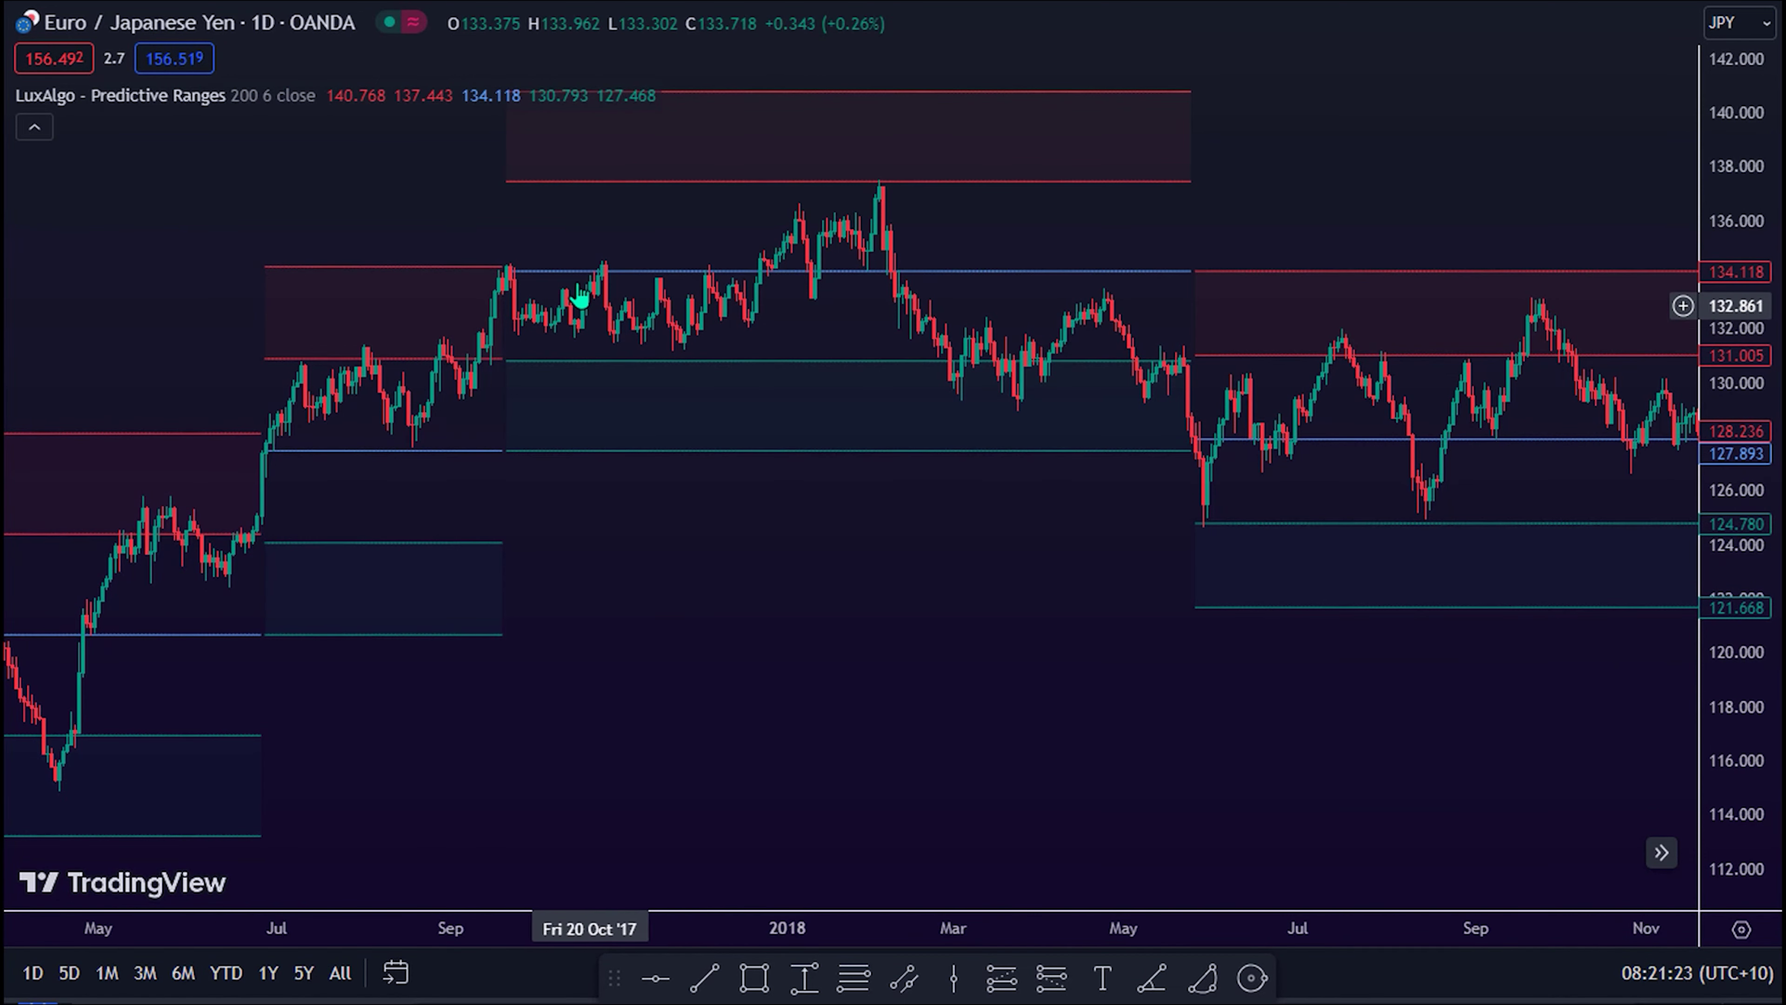
Examine how EUR/JPY daily price reacts to the average, upper and lower range levels from October 2017 to June 2018.
scroll(452, 370, up, 2)
scroll(599, 320, up, 3)
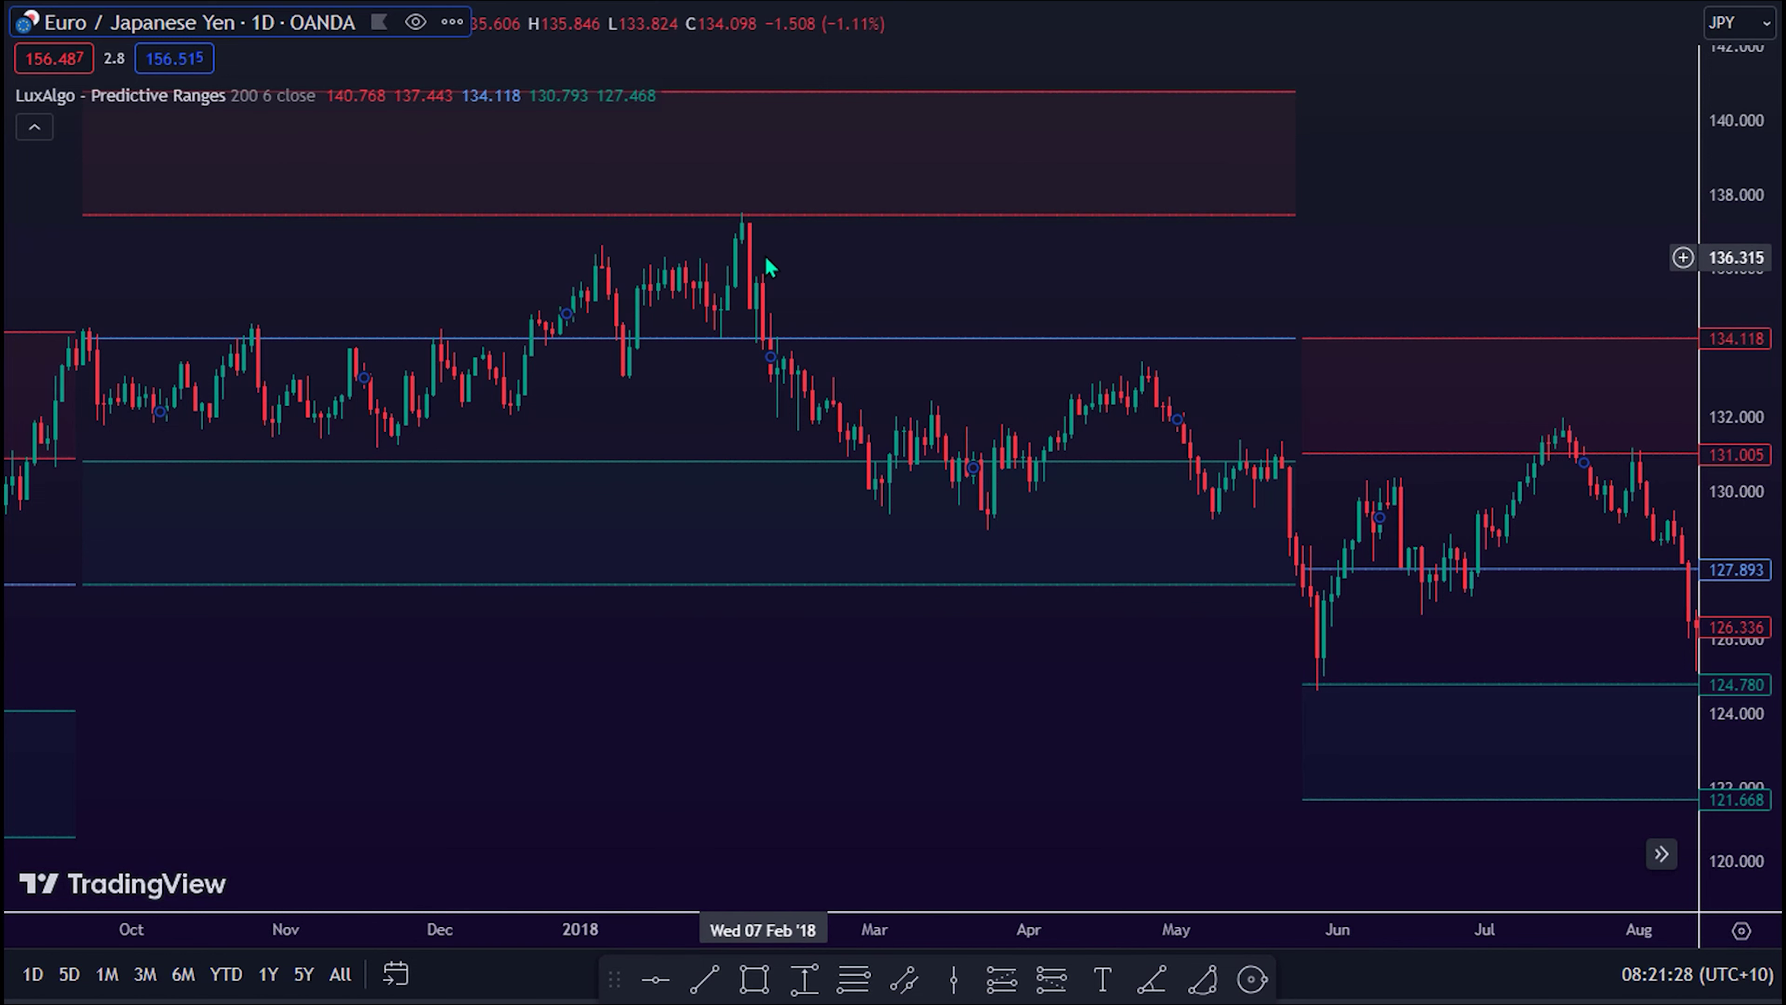
scroll(753, 272, up, 2)
drag(551, 357, 949, 357)
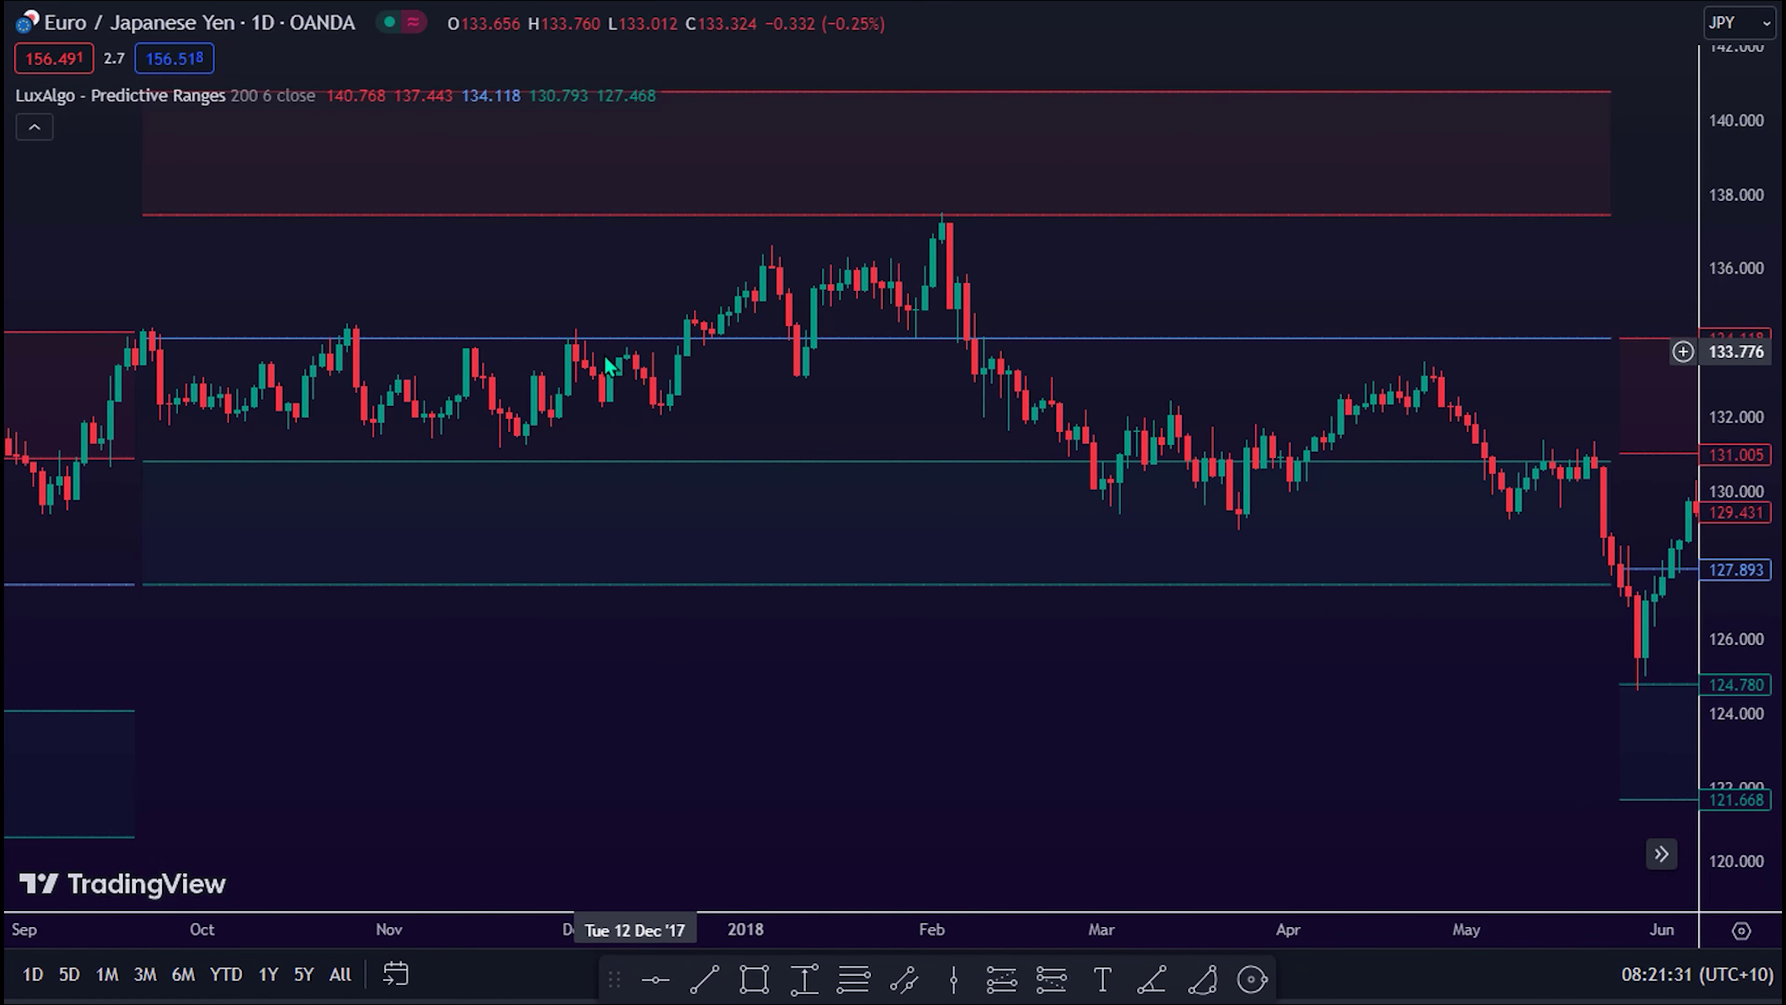
scroll(844, 362, up, 1)
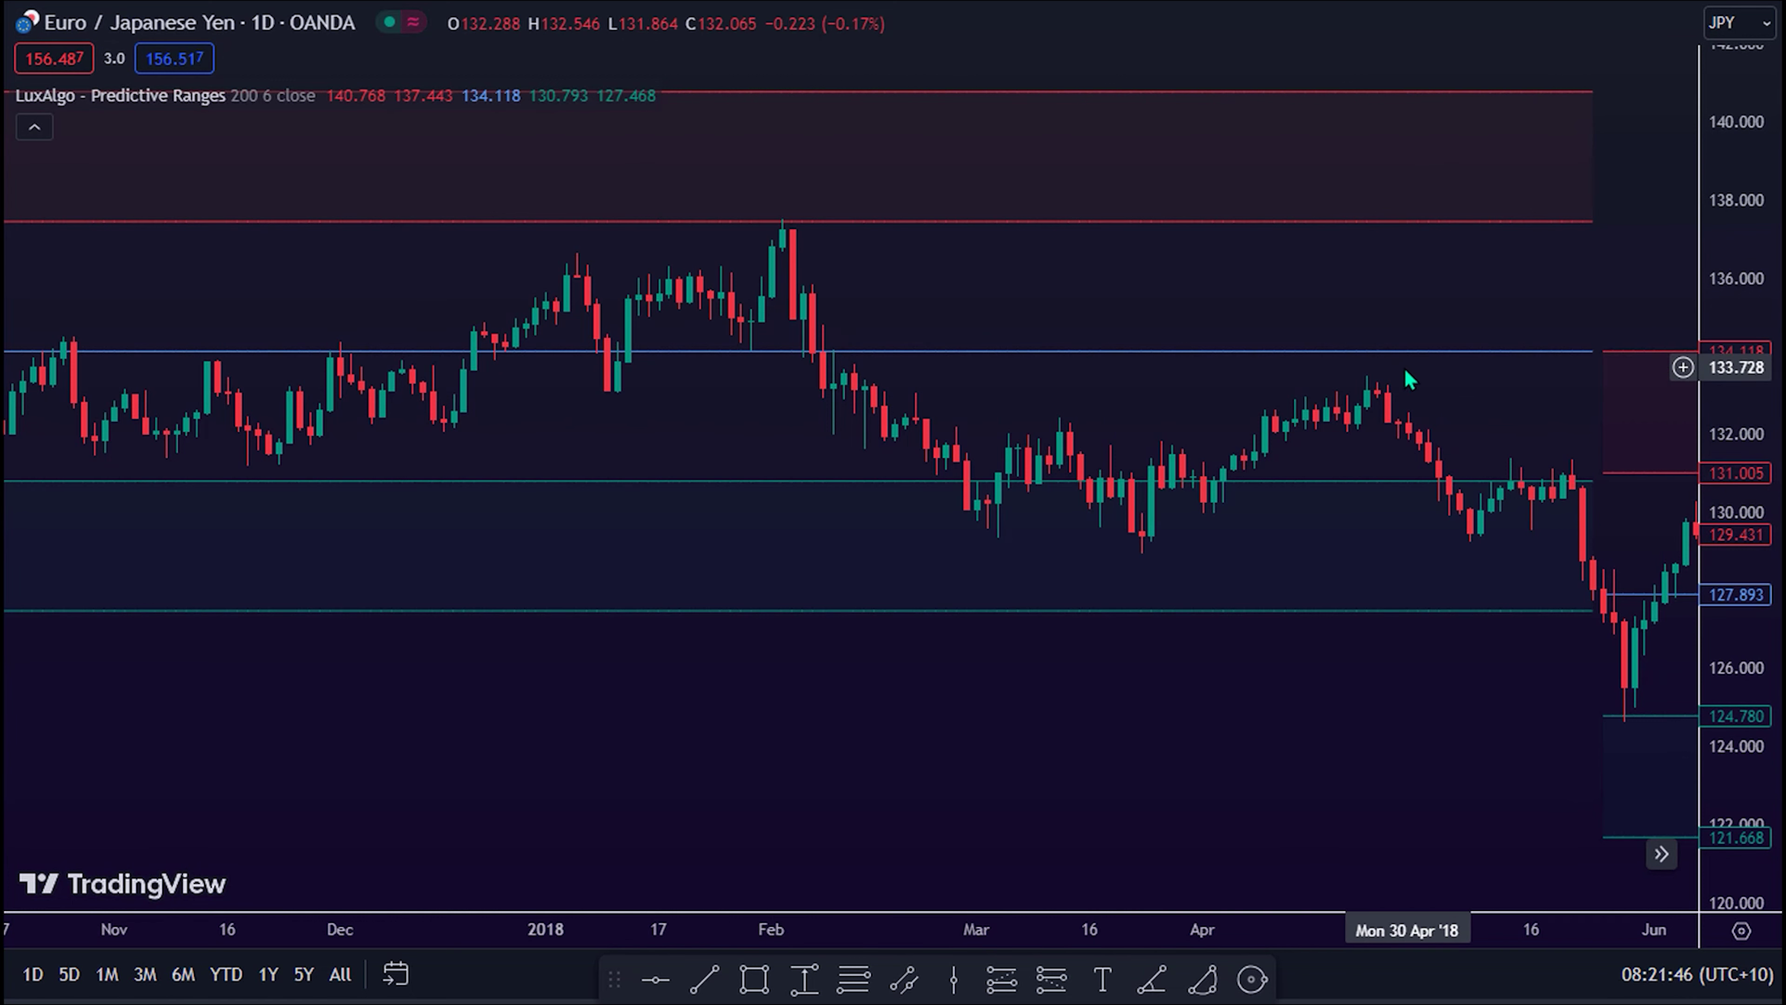
scroll(1372, 385, down, 2)
drag(1336, 386, 1132, 397)
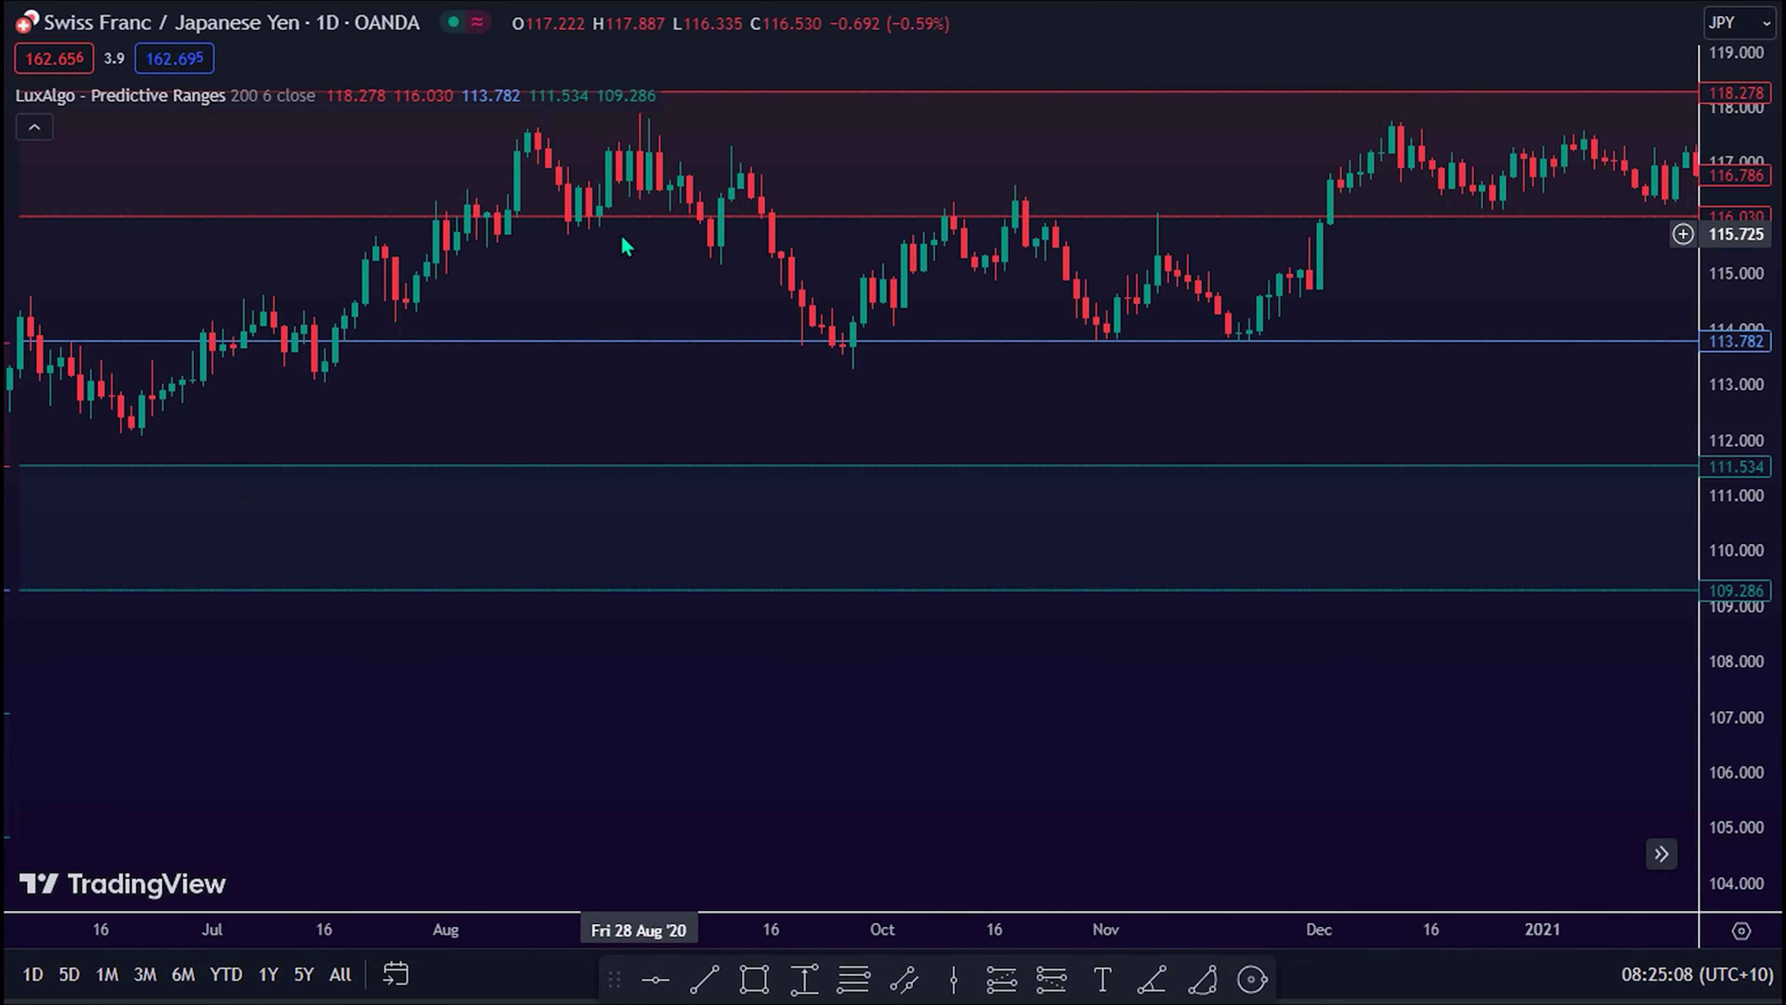
Examine the CHF/JPY daily range zones and price reactions at their levels, going back from late 2020 to autumn 2019.
drag(515, 276, 1093, 239)
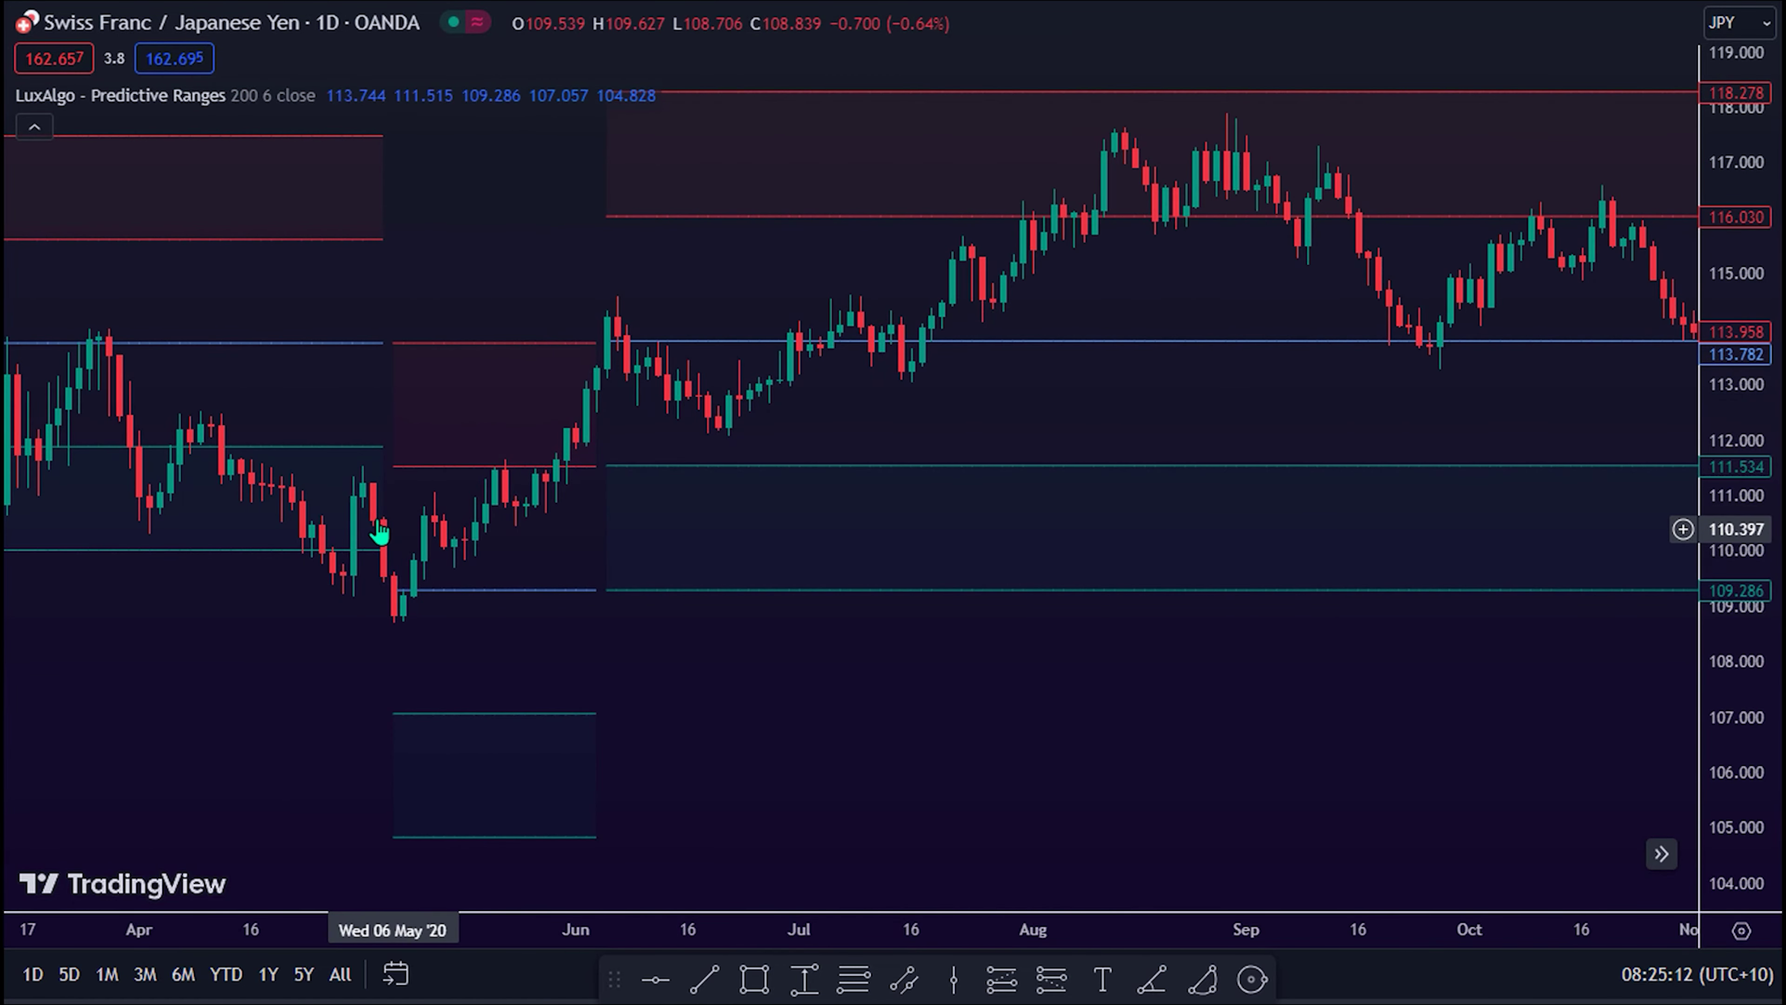
drag(407, 520, 1164, 531)
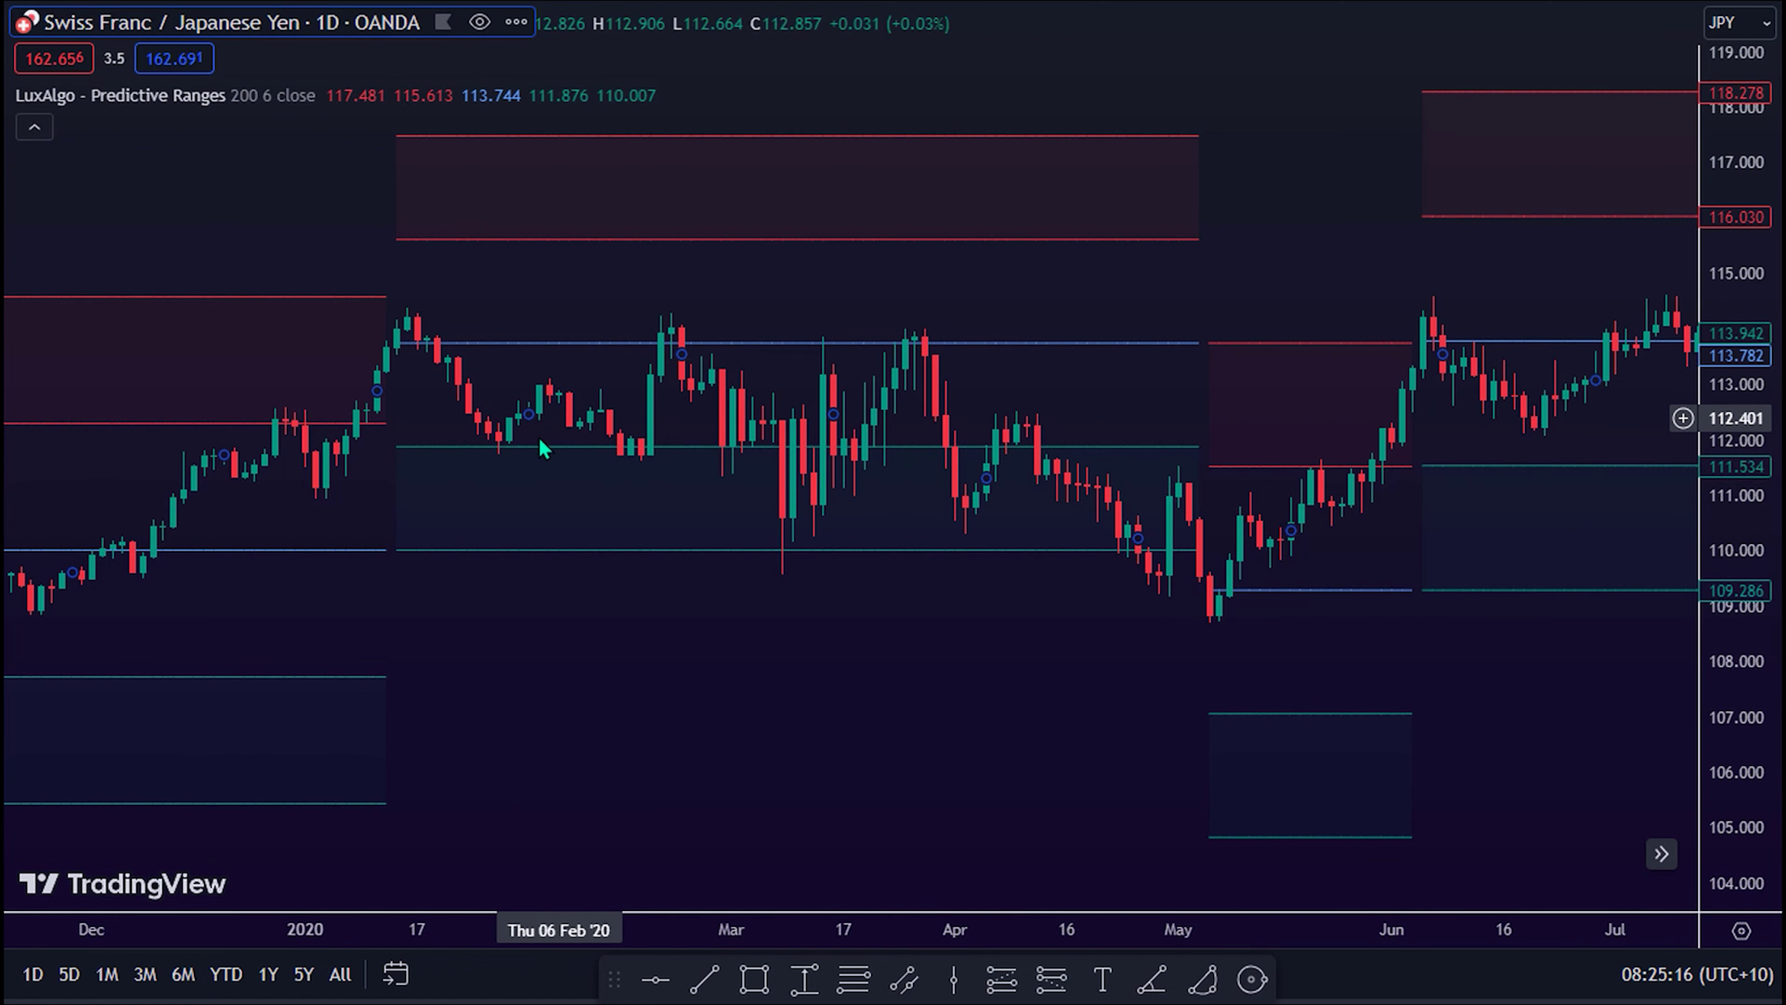
drag(379, 487, 1058, 454)
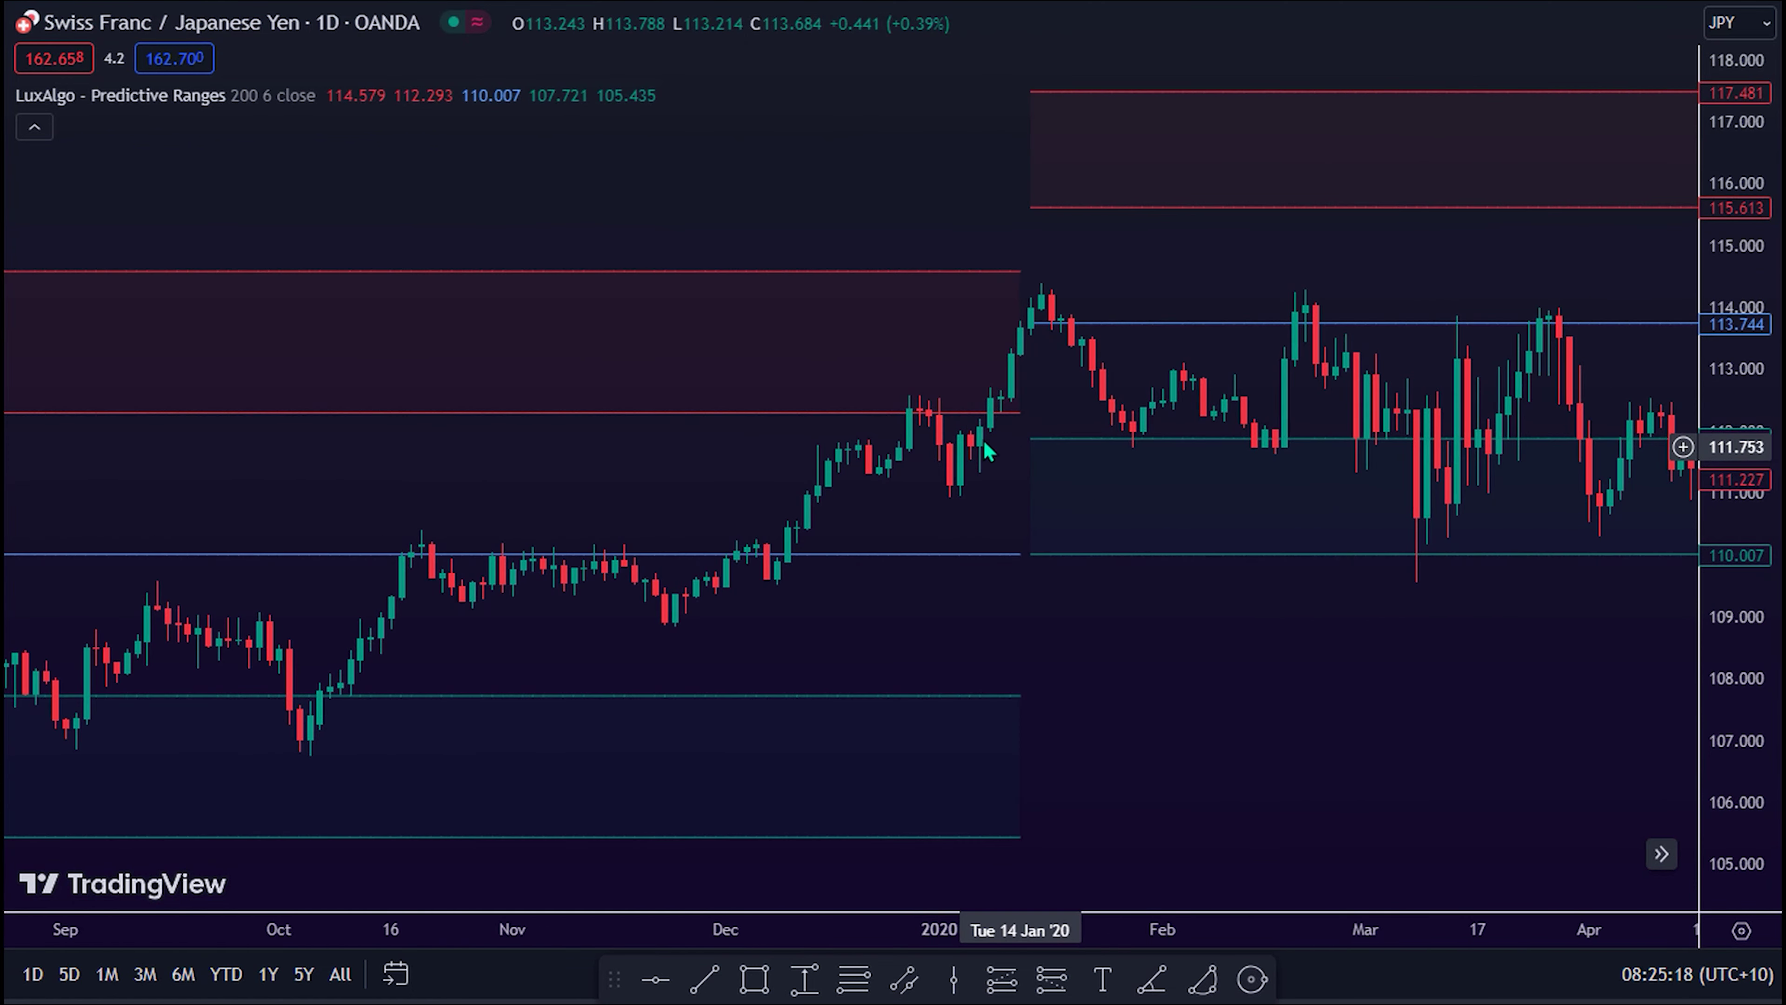
drag(373, 660, 1012, 650)
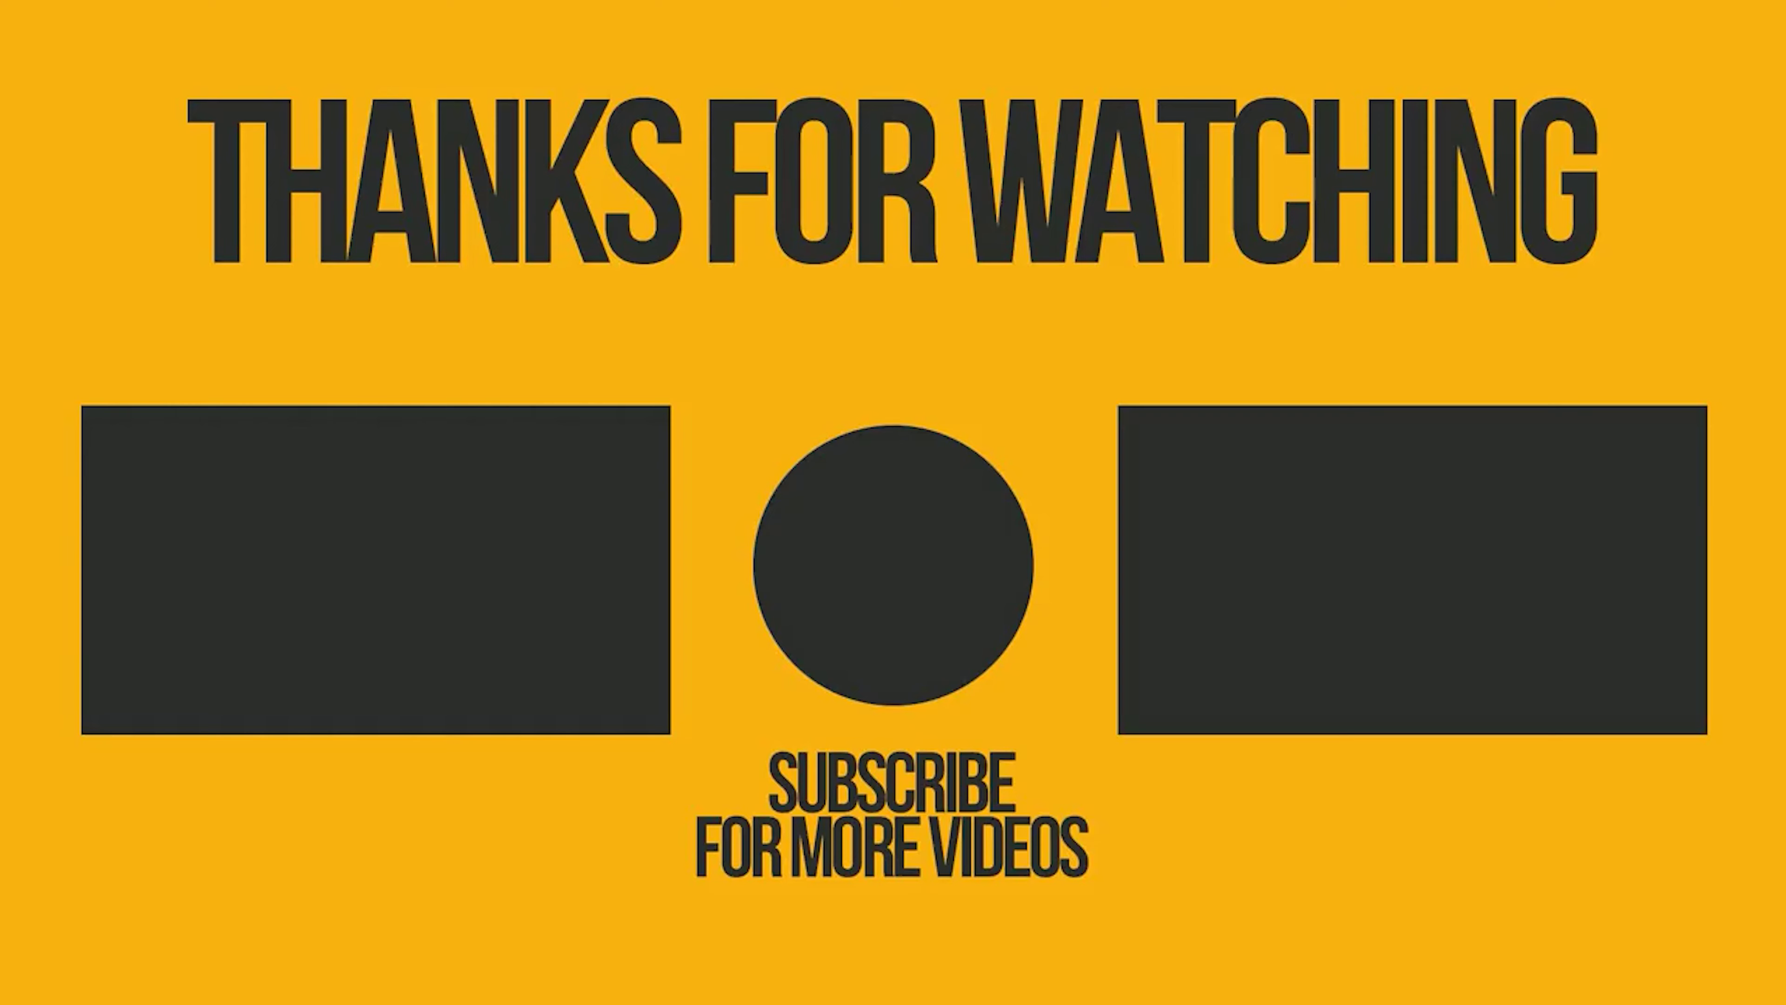